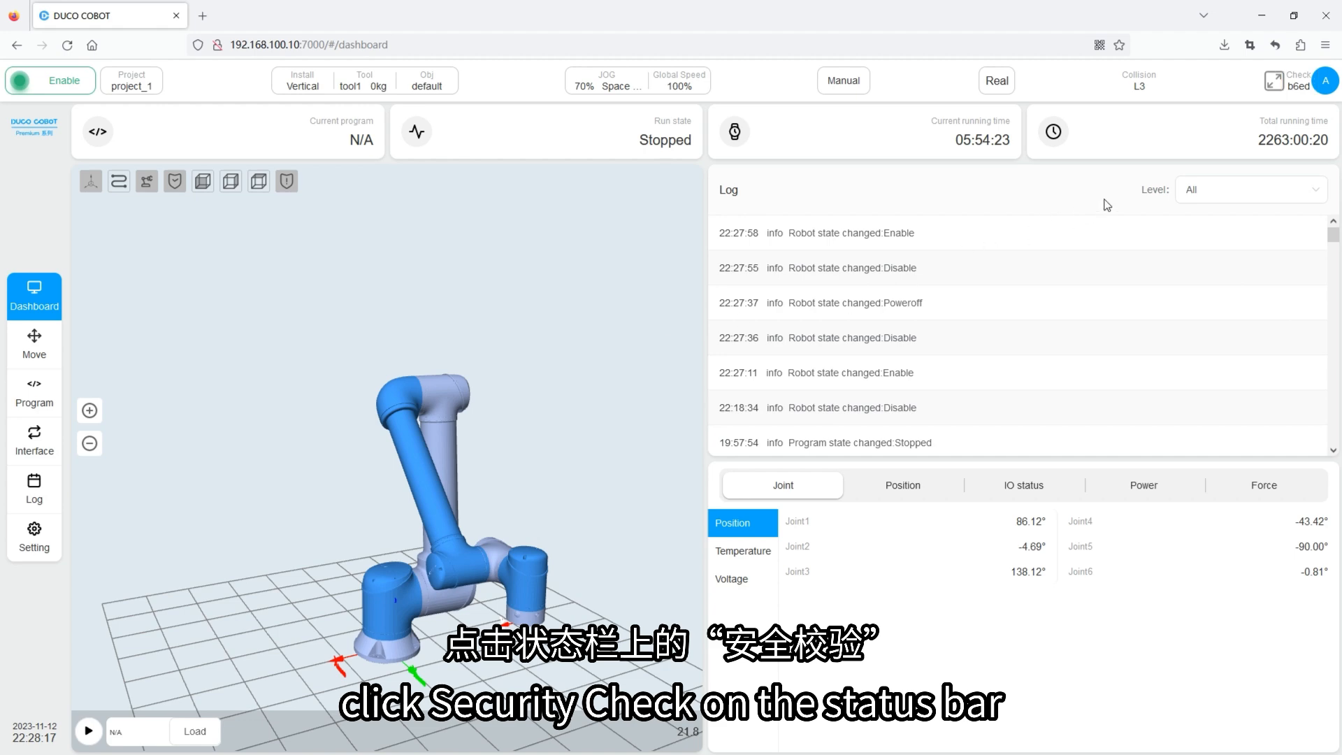
Review the active safety check parameters, from robot and joint limits through tool position, safety zone, orientation, safety home, safety I/O and hardware
click(1294, 91)
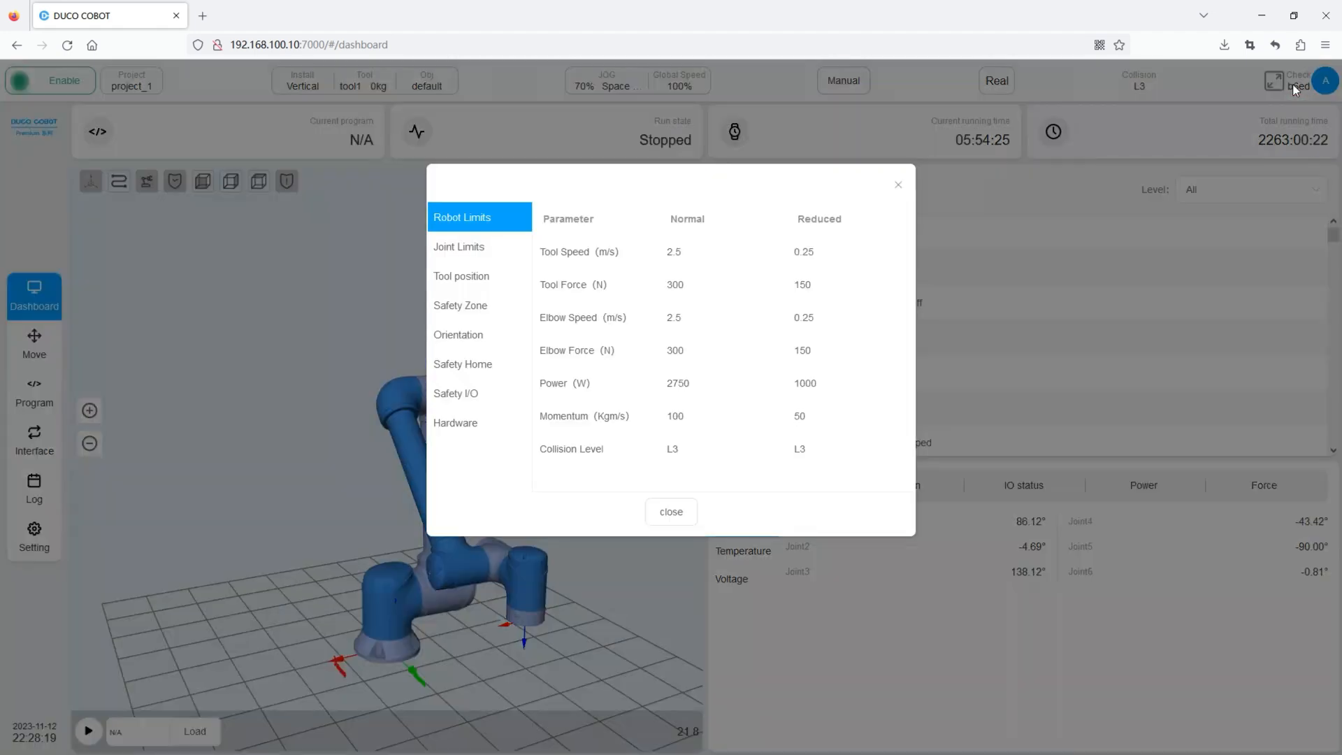
click(499, 251)
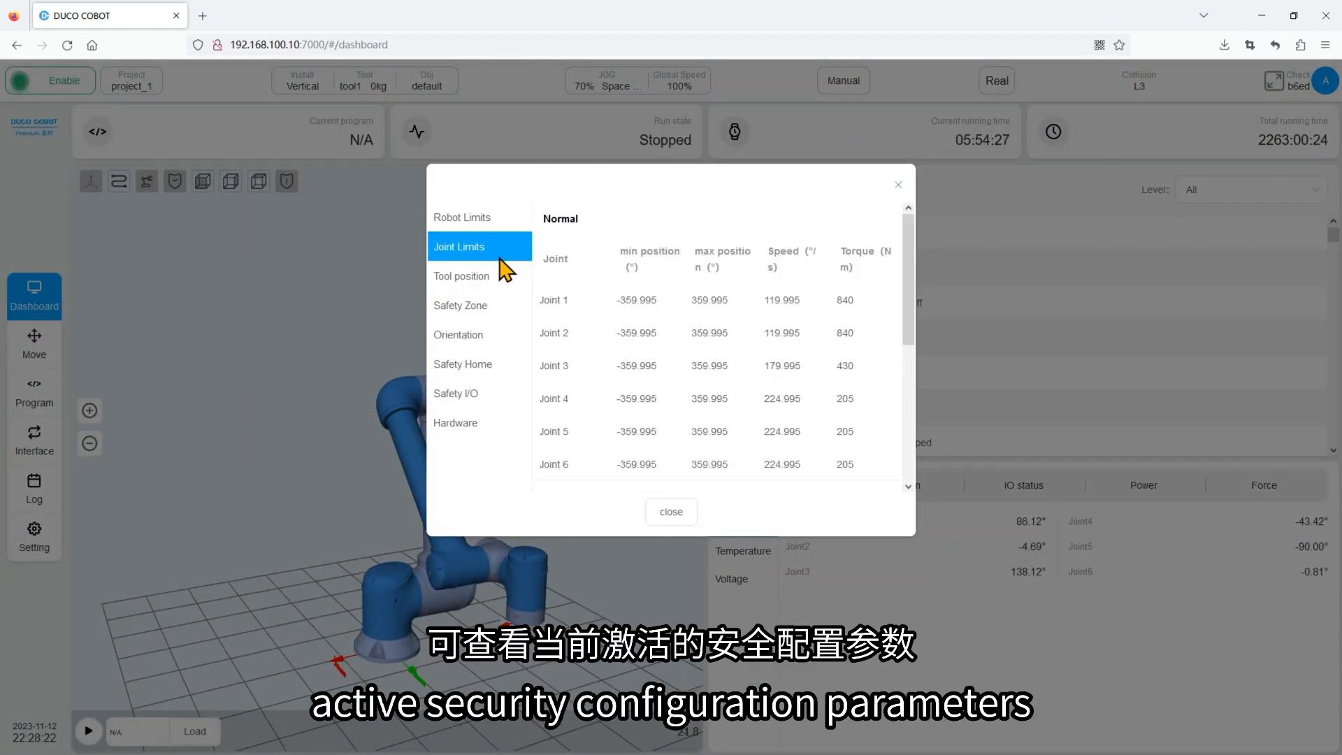
click(491, 281)
click(491, 304)
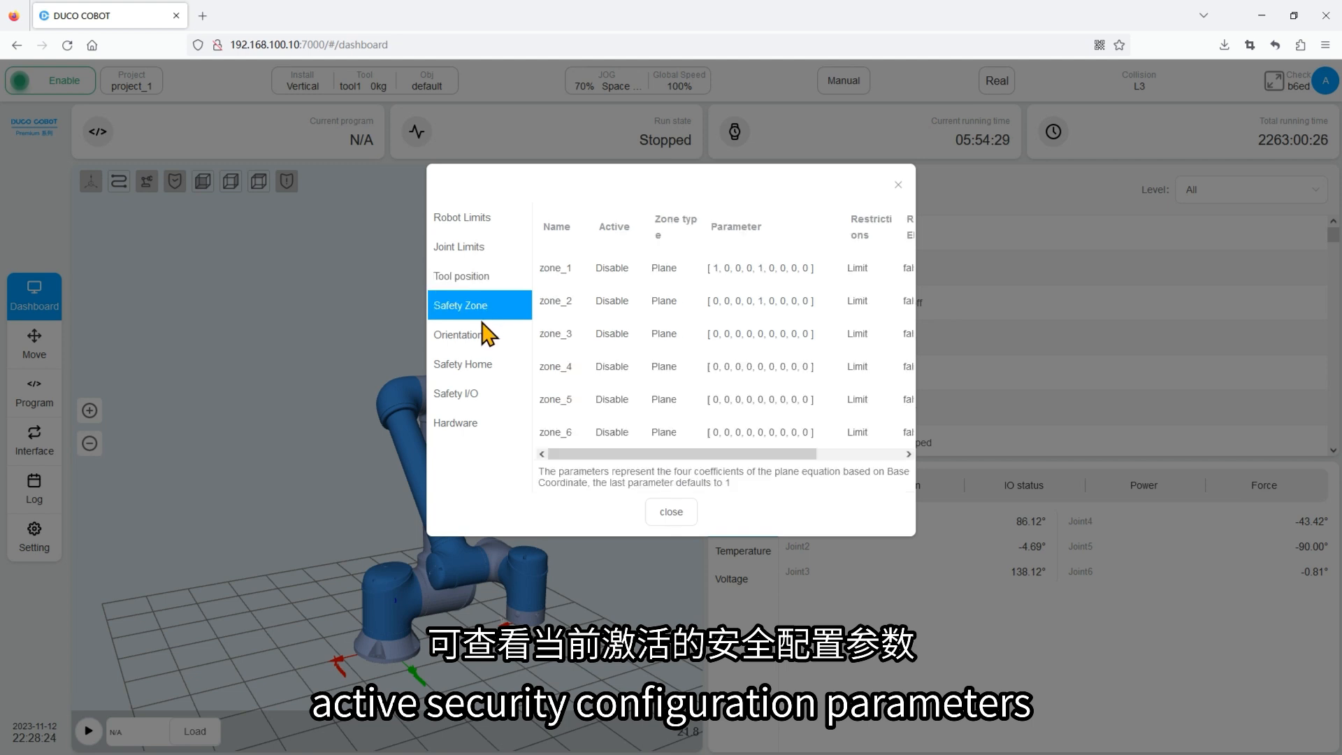
click(483, 341)
click(483, 367)
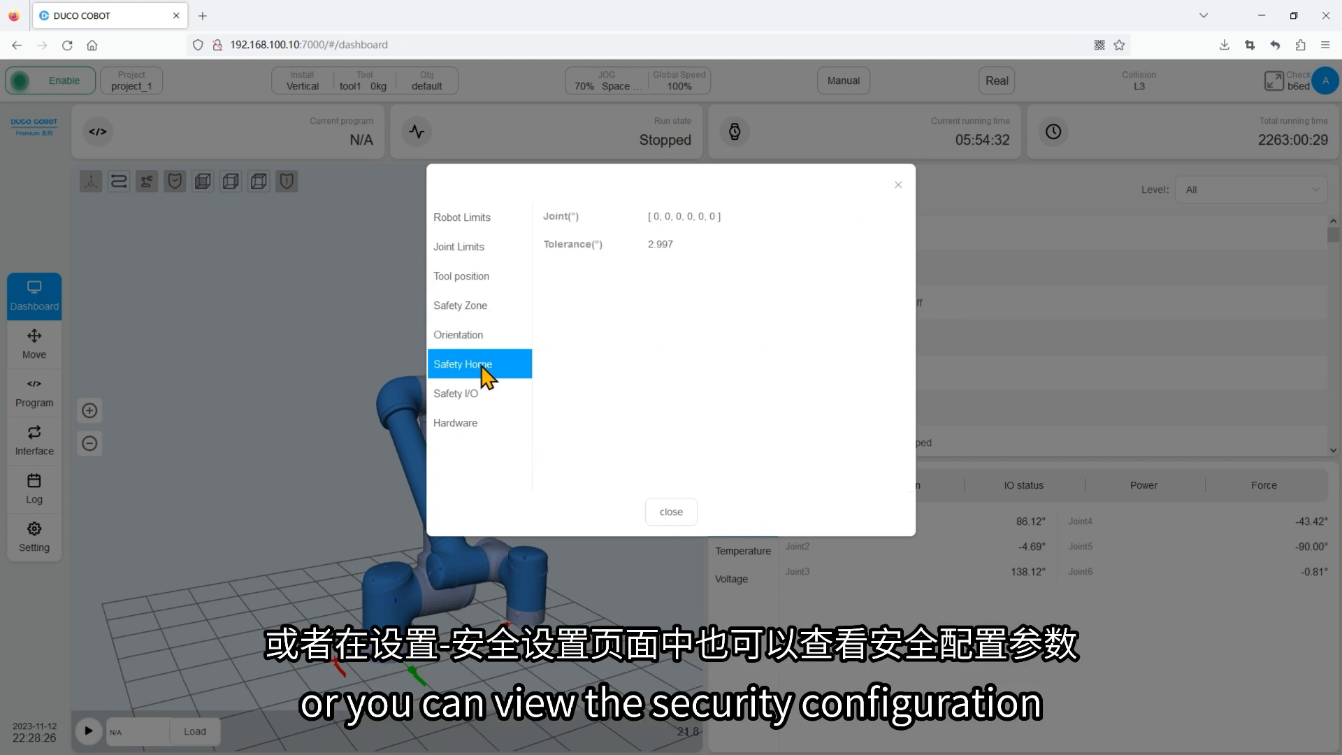
click(473, 397)
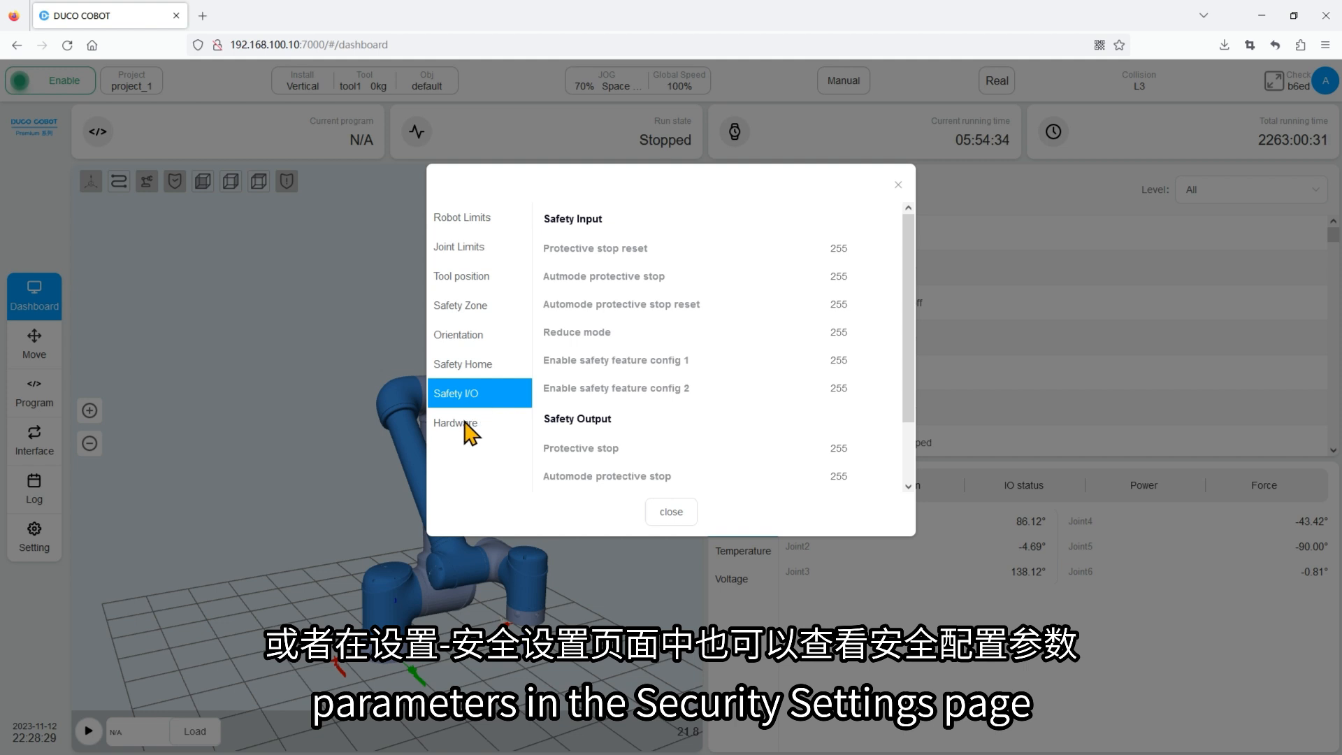
click(467, 426)
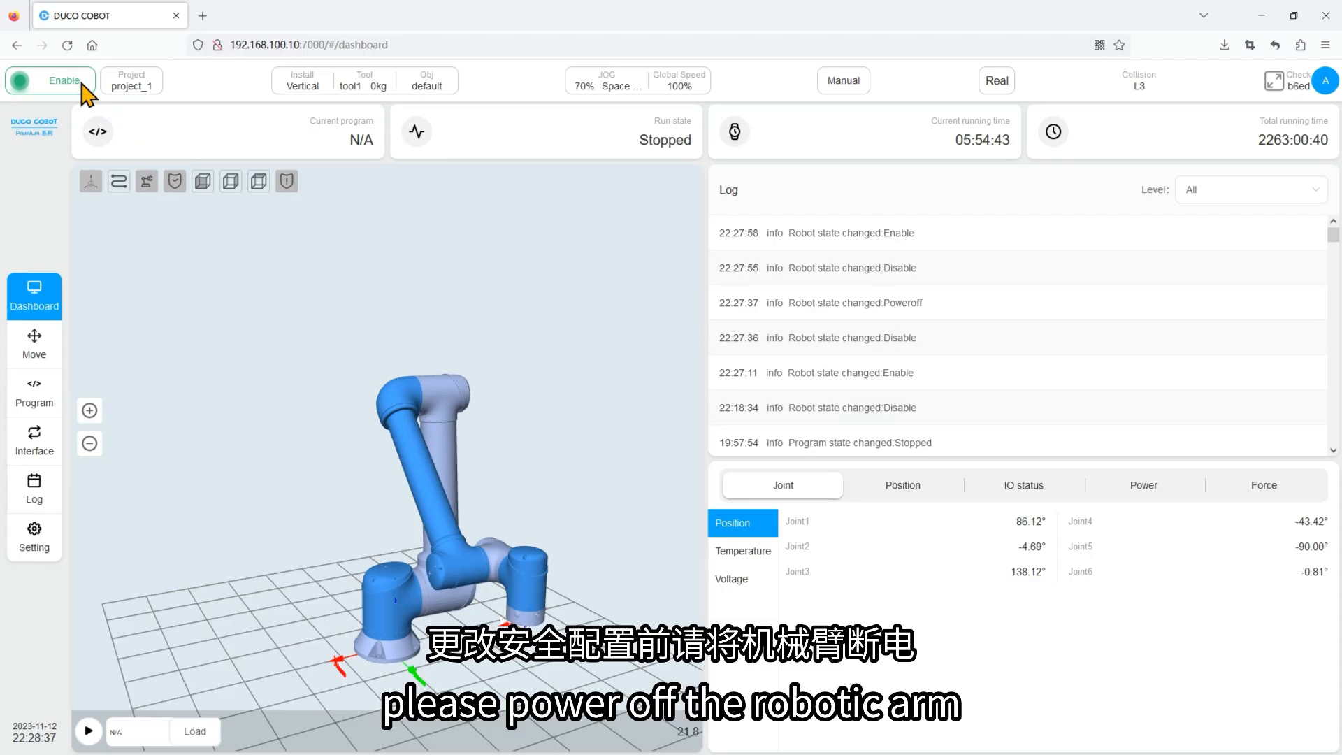
Disable the robot arm and power it off, closing the Start dialog
click(81, 83)
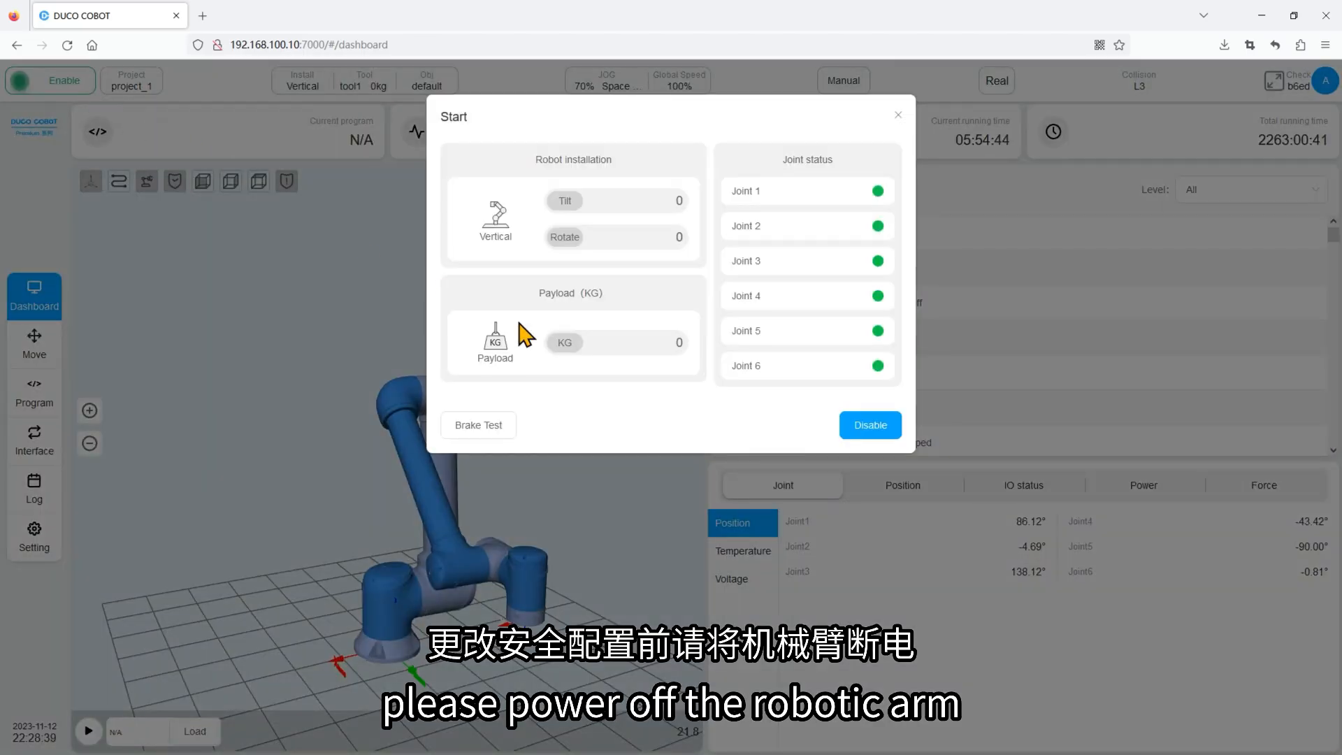
click(870, 432)
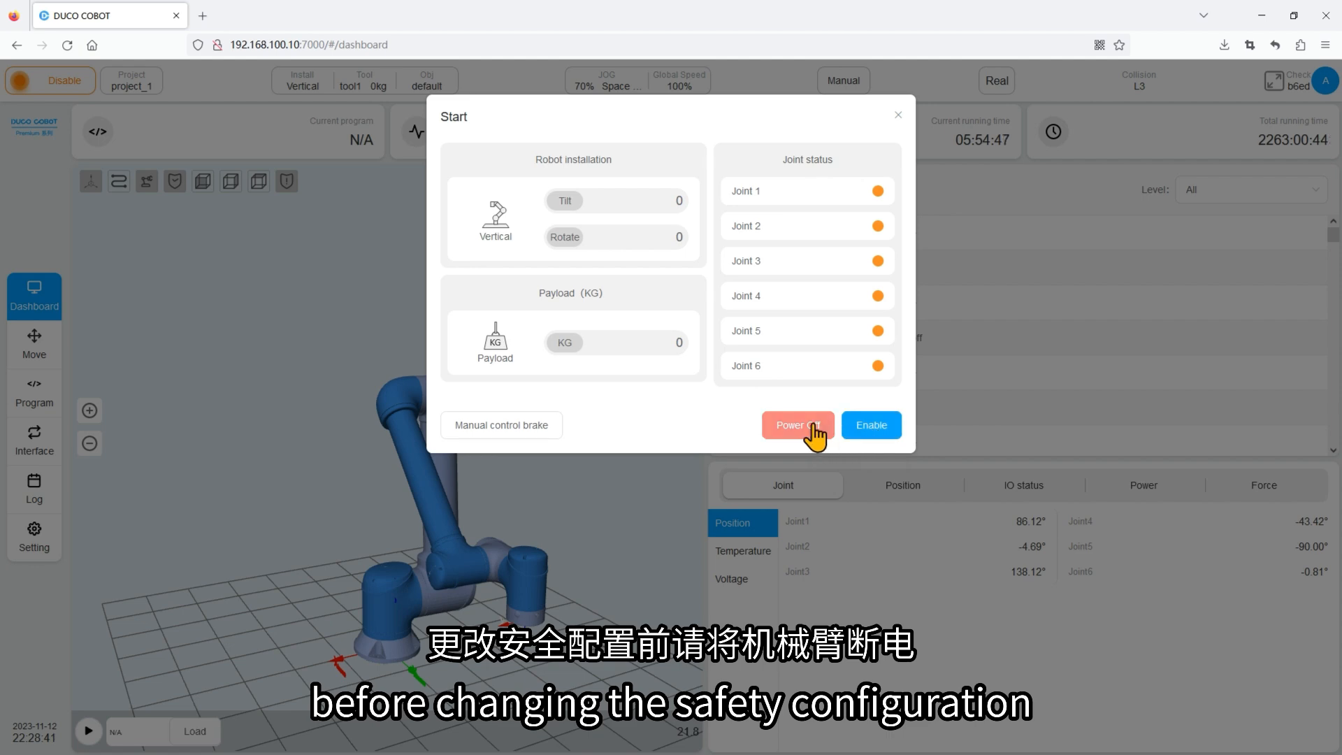
click(814, 425)
click(898, 115)
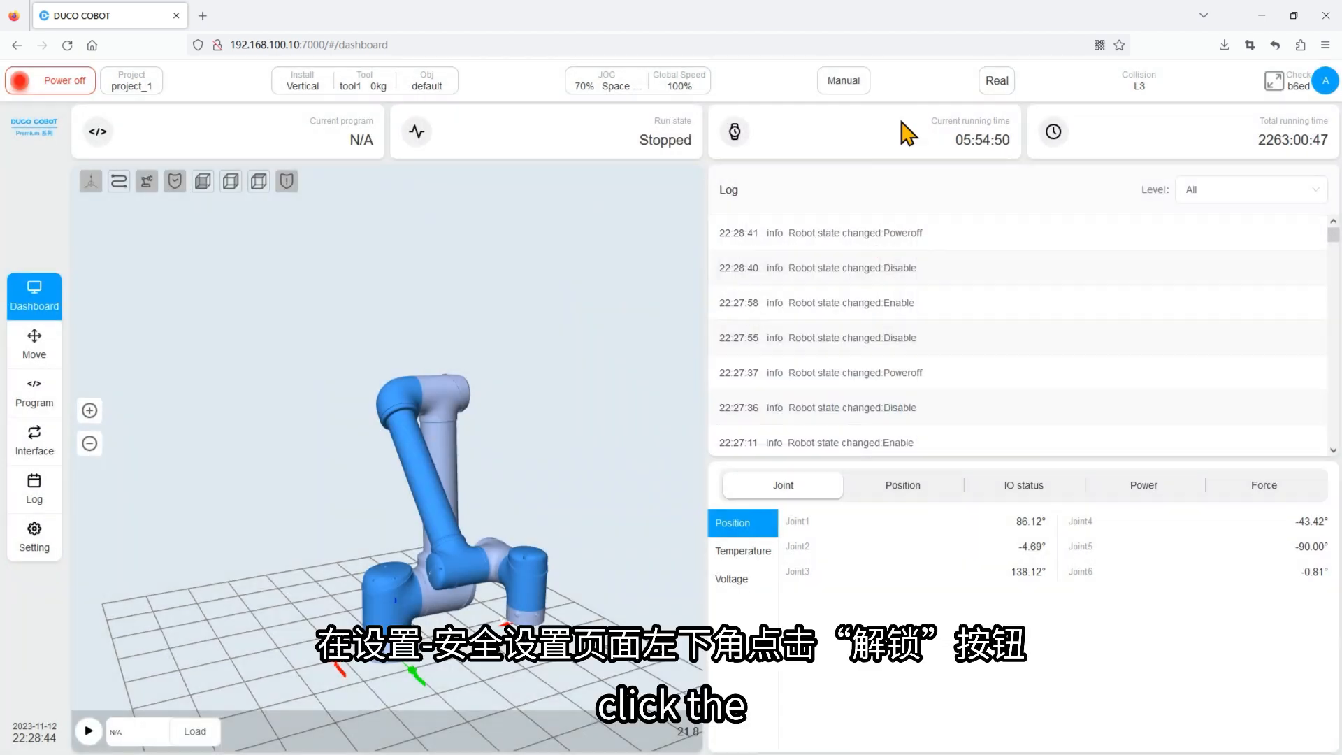
Unlock the safety settings for editing by entering the current user's password
click(34, 538)
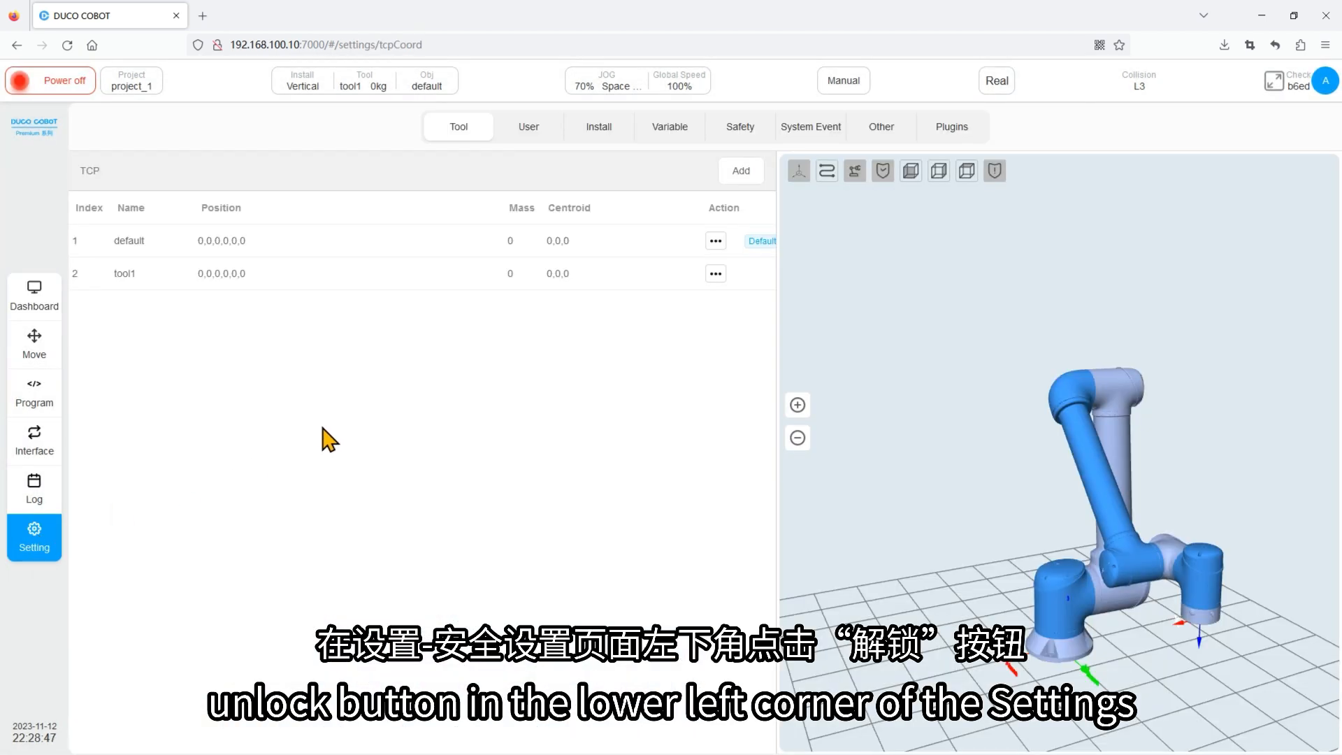
click(738, 136)
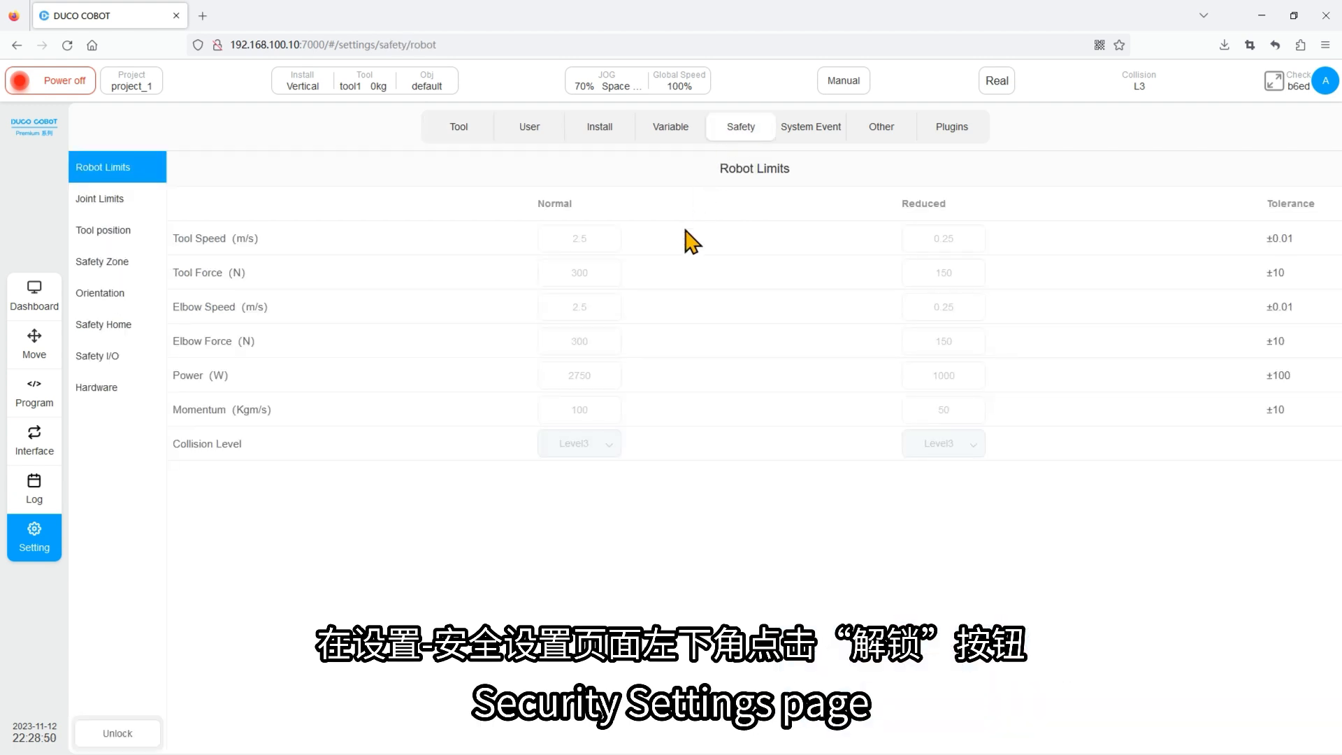
click(109, 733)
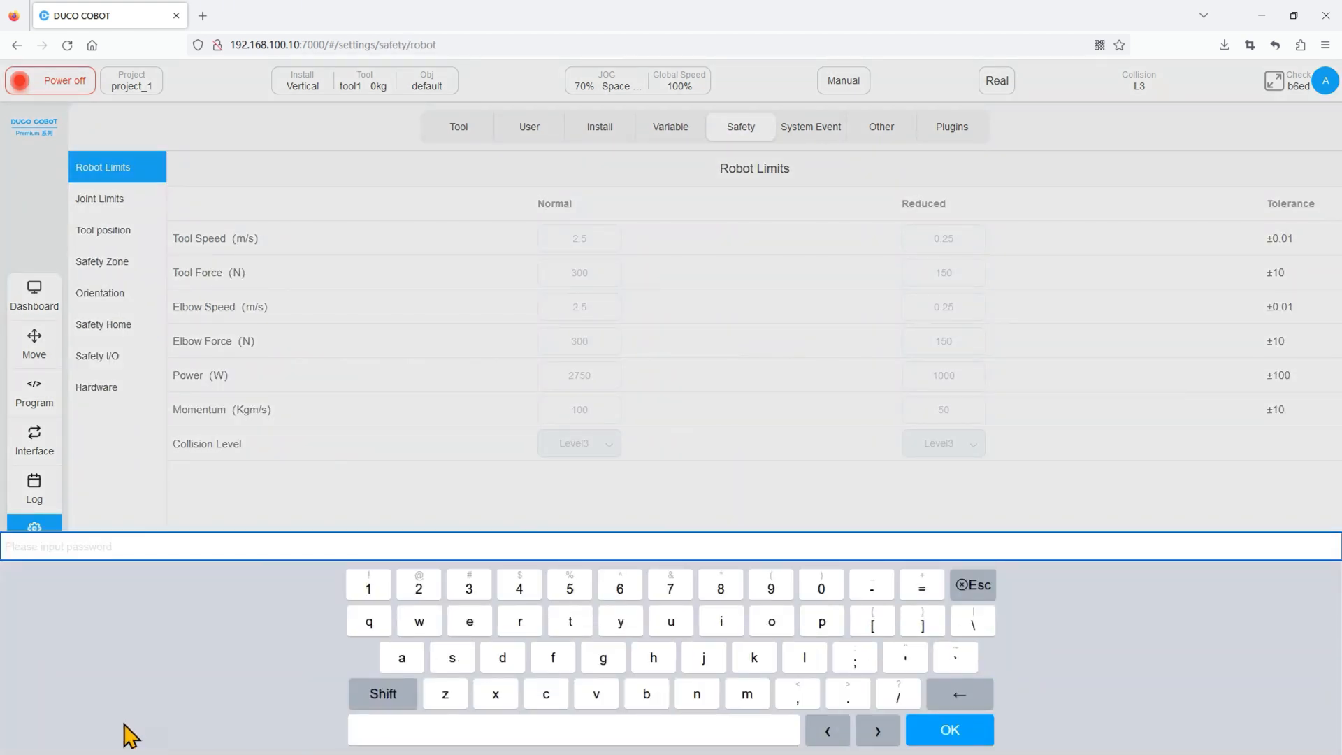
click(368, 585)
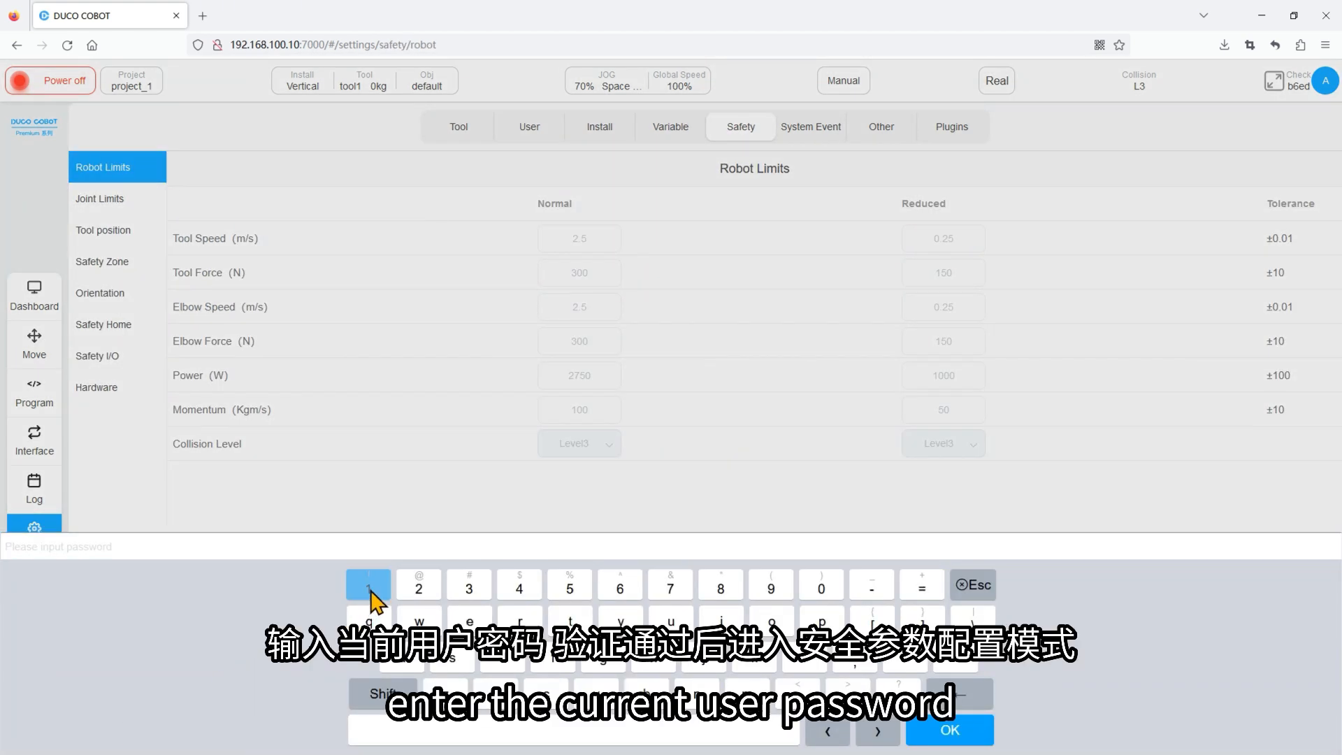
click(418, 587)
click(469, 587)
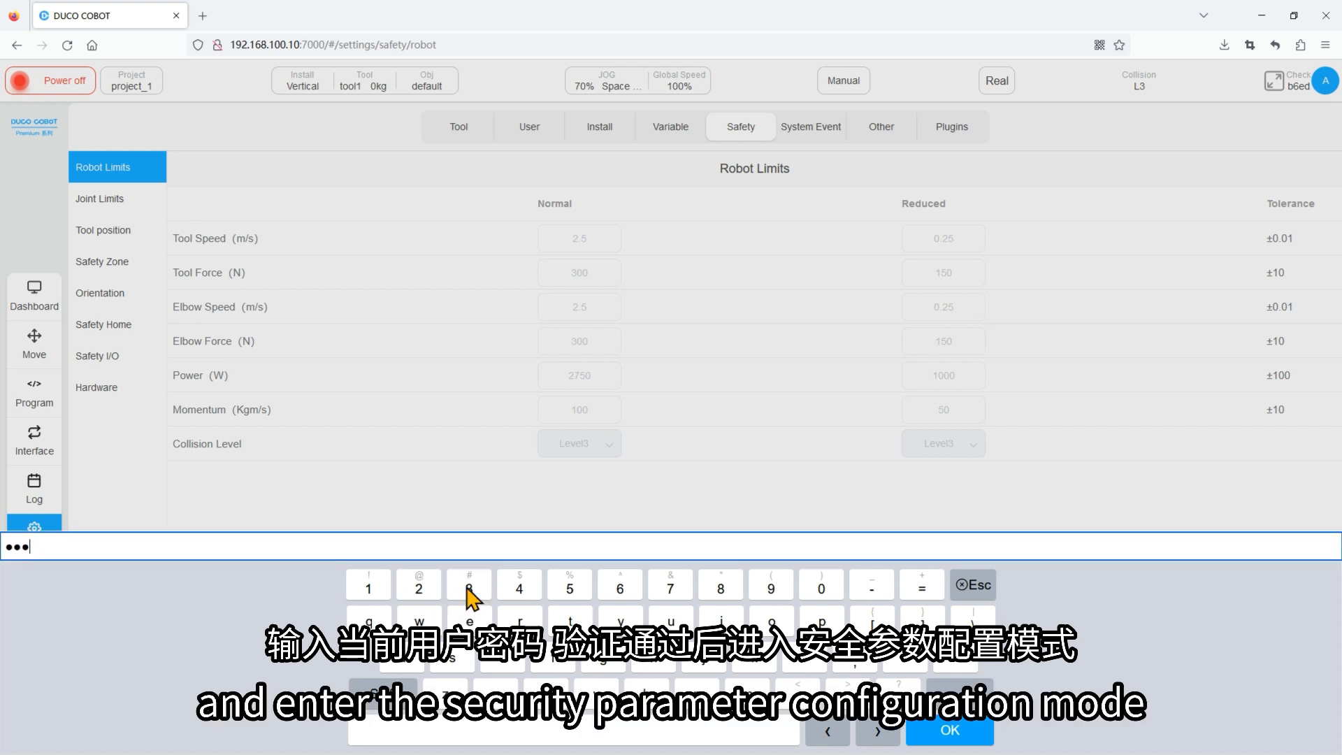
click(948, 732)
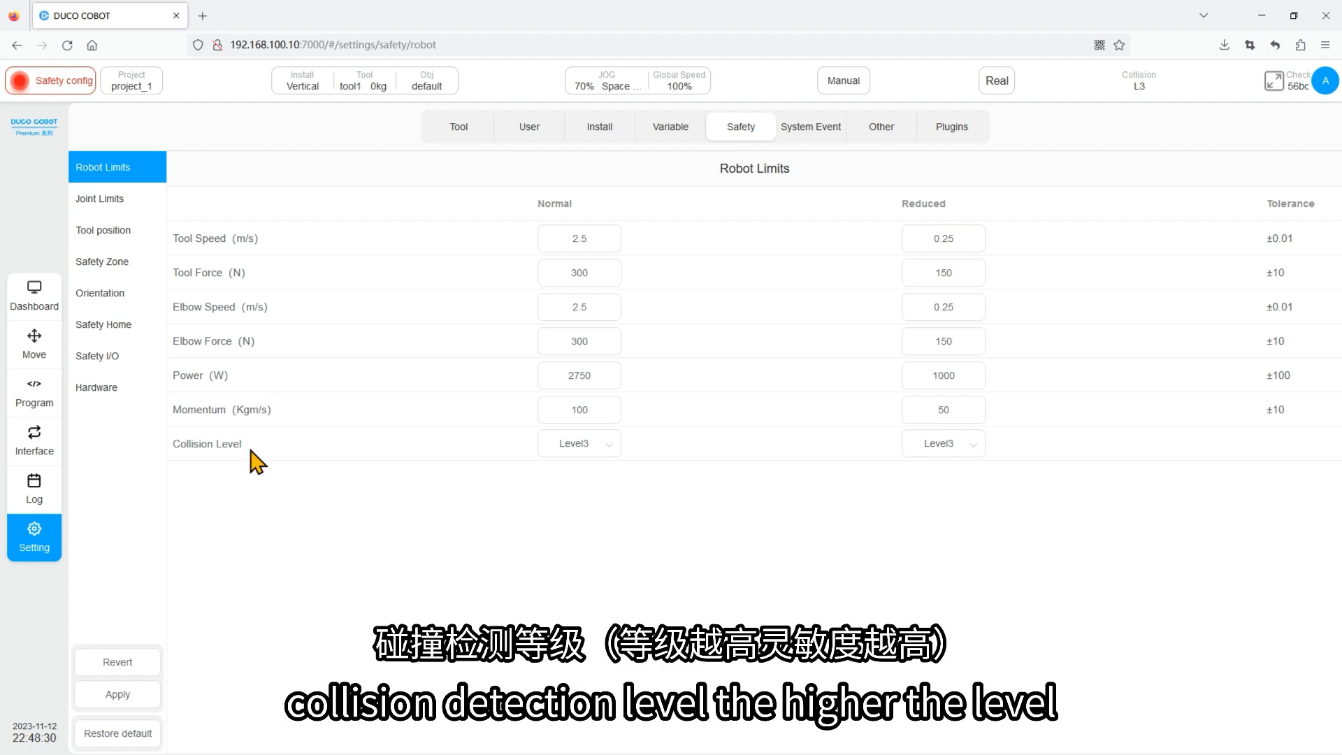
View the available Collision Level options for normal mode in the robot limits
click(607, 456)
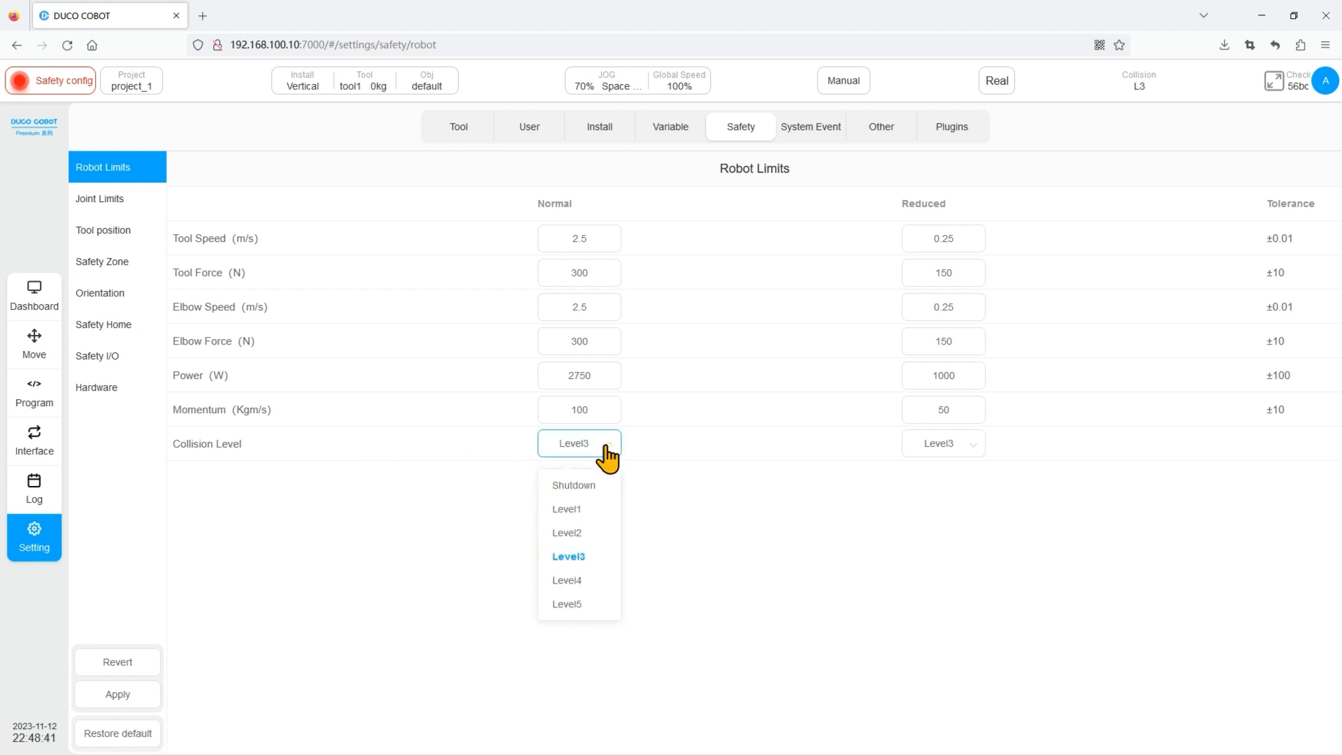
click(607, 456)
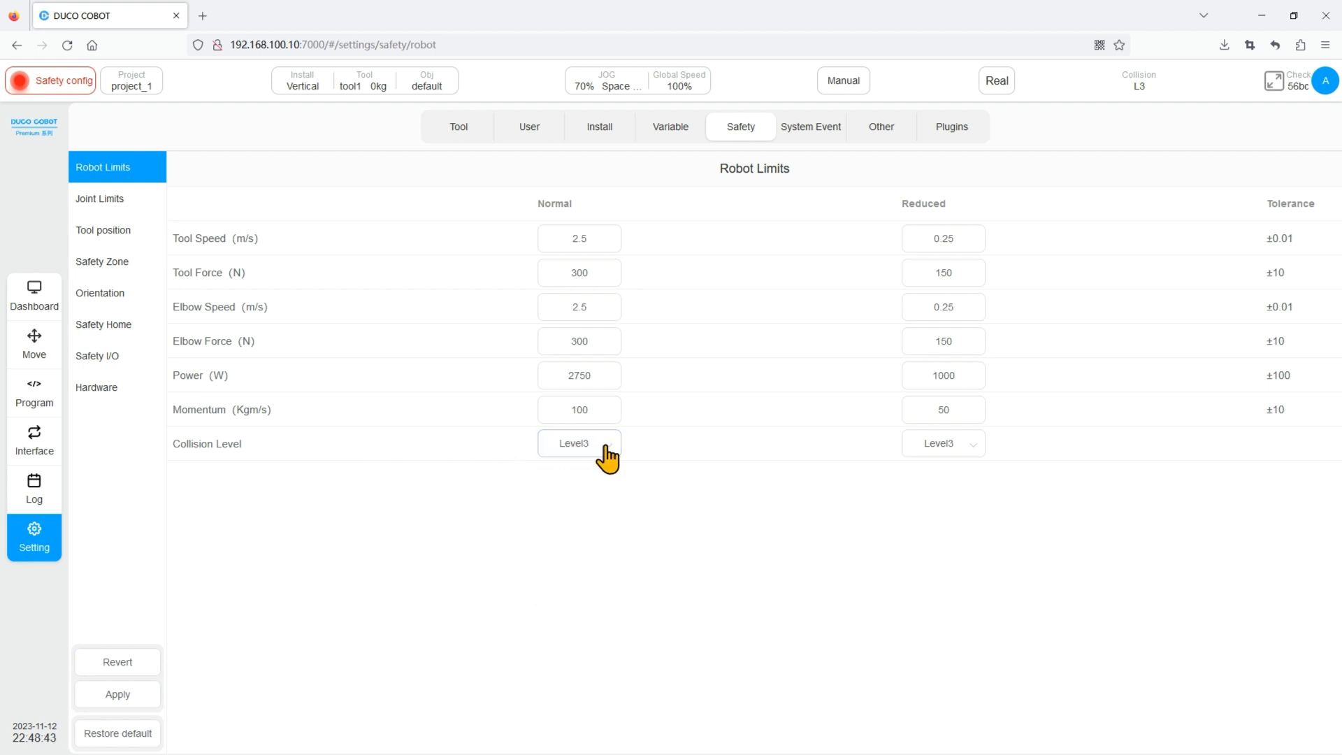
In the joint limits, set the reduced-mode minimum position of Joint 3 to -150°
click(119, 210)
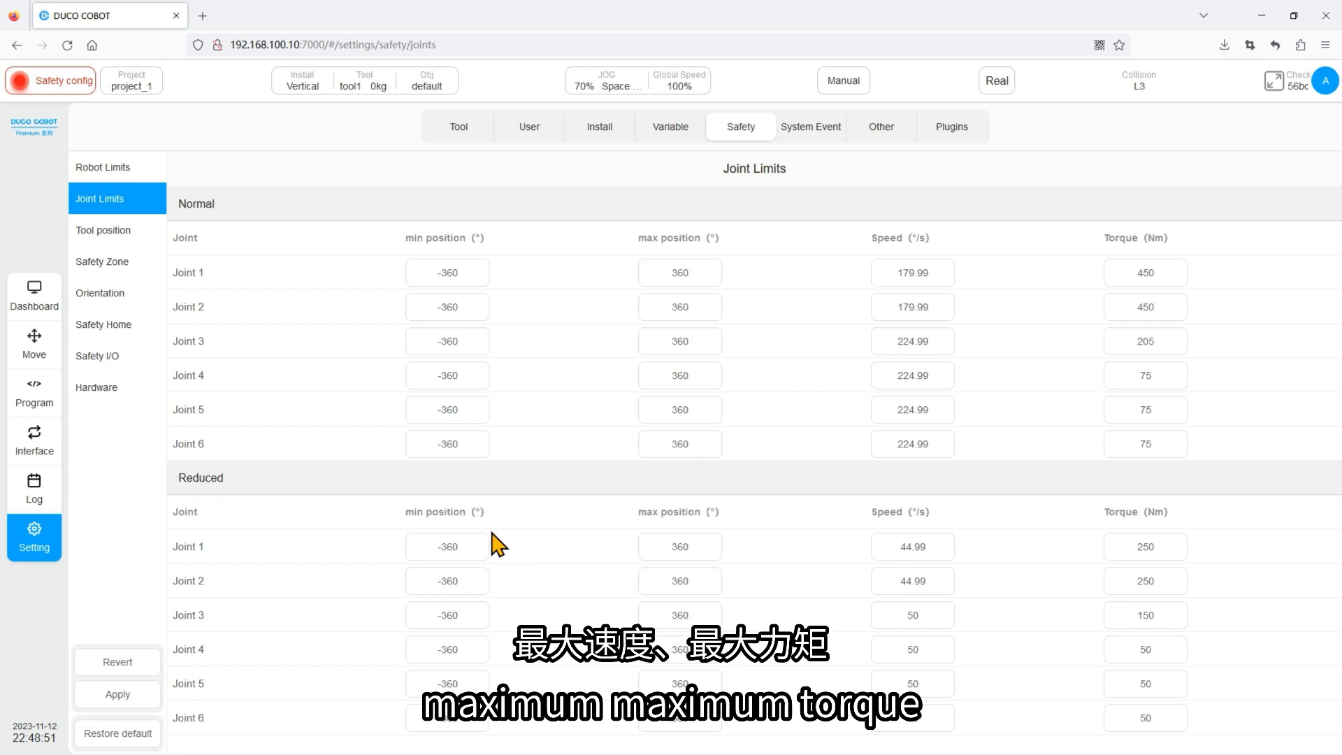
click(450, 615)
click(593, 605)
click(516, 571)
click(535, 543)
click(516, 607)
click(624, 587)
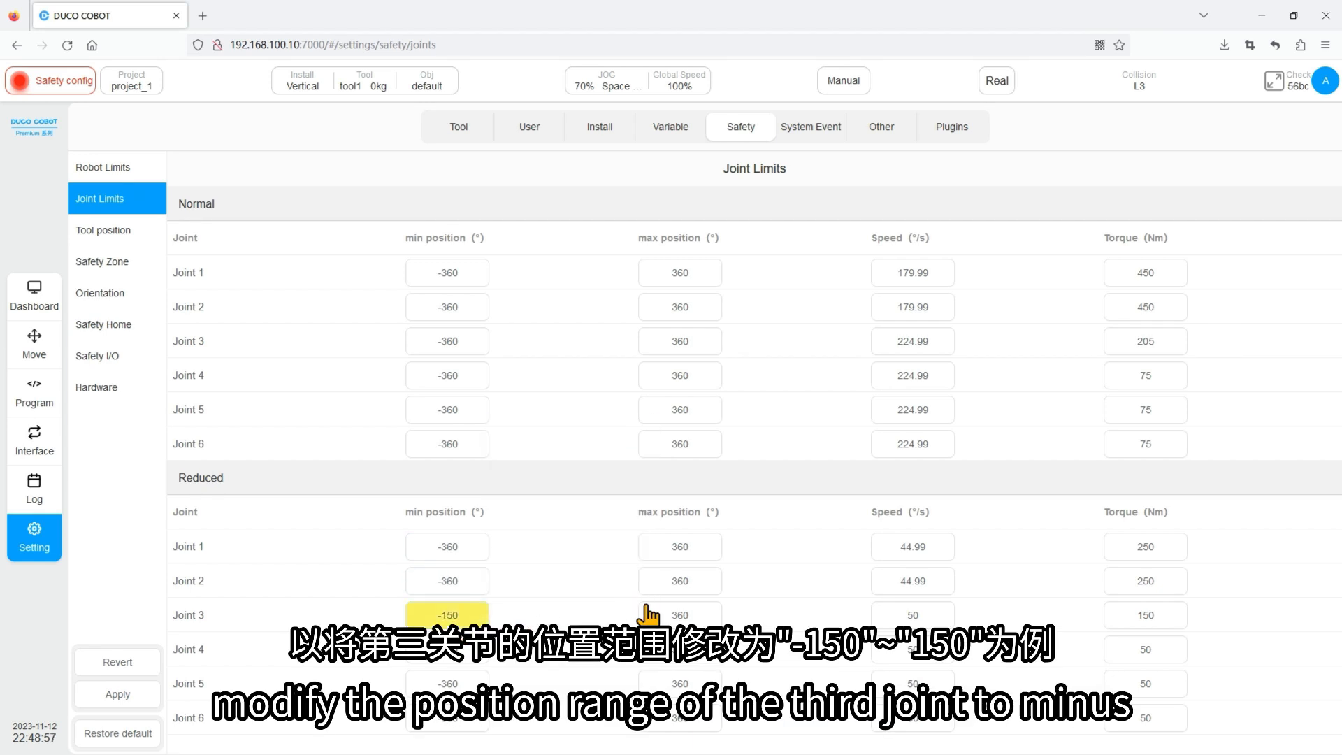
Set the reduced-mode maximum position of Joint 3 to 150°
click(648, 615)
click(741, 572)
click(784, 539)
click(808, 601)
click(871, 590)
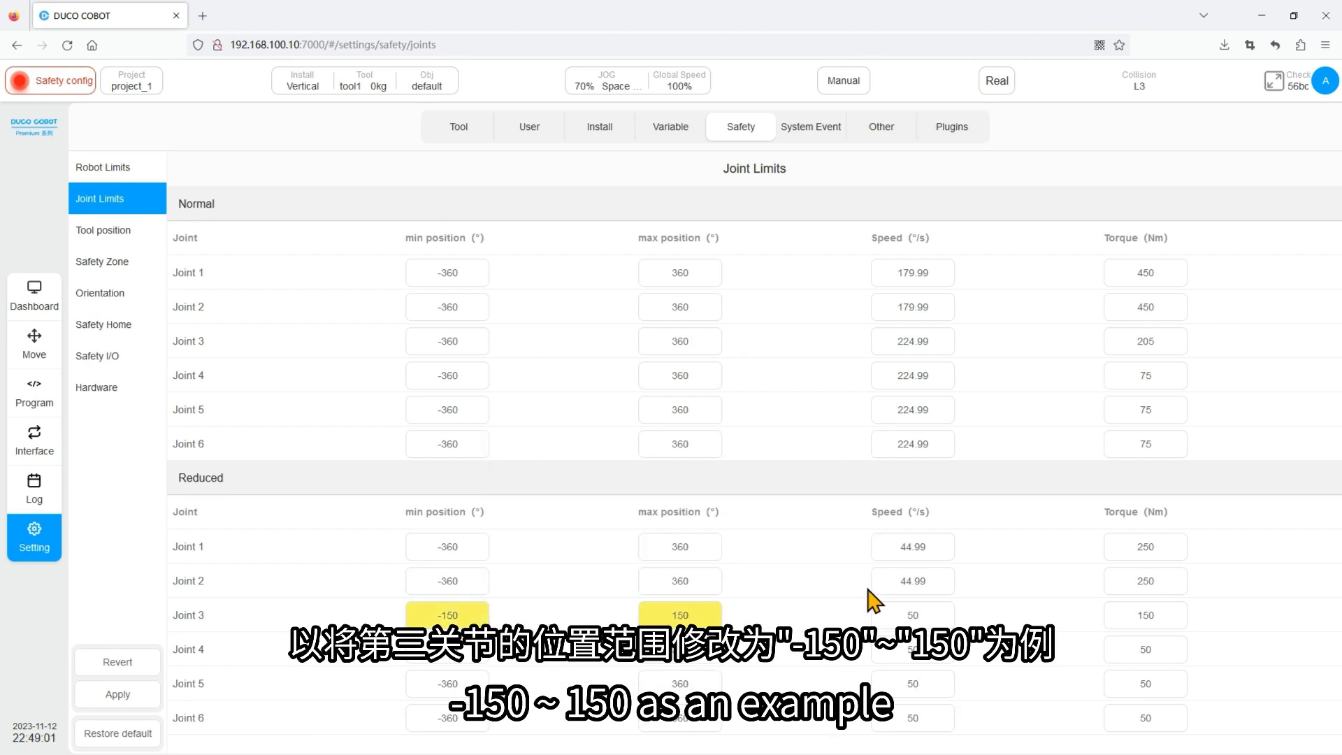
Set the normal-mode minimum position of Joint 3 to -150°
click(476, 353)
click(511, 482)
click(548, 443)
click(511, 519)
click(625, 500)
Set the normal-mode maximum position of Joint 3 to 150°
click(692, 353)
click(745, 481)
click(783, 444)
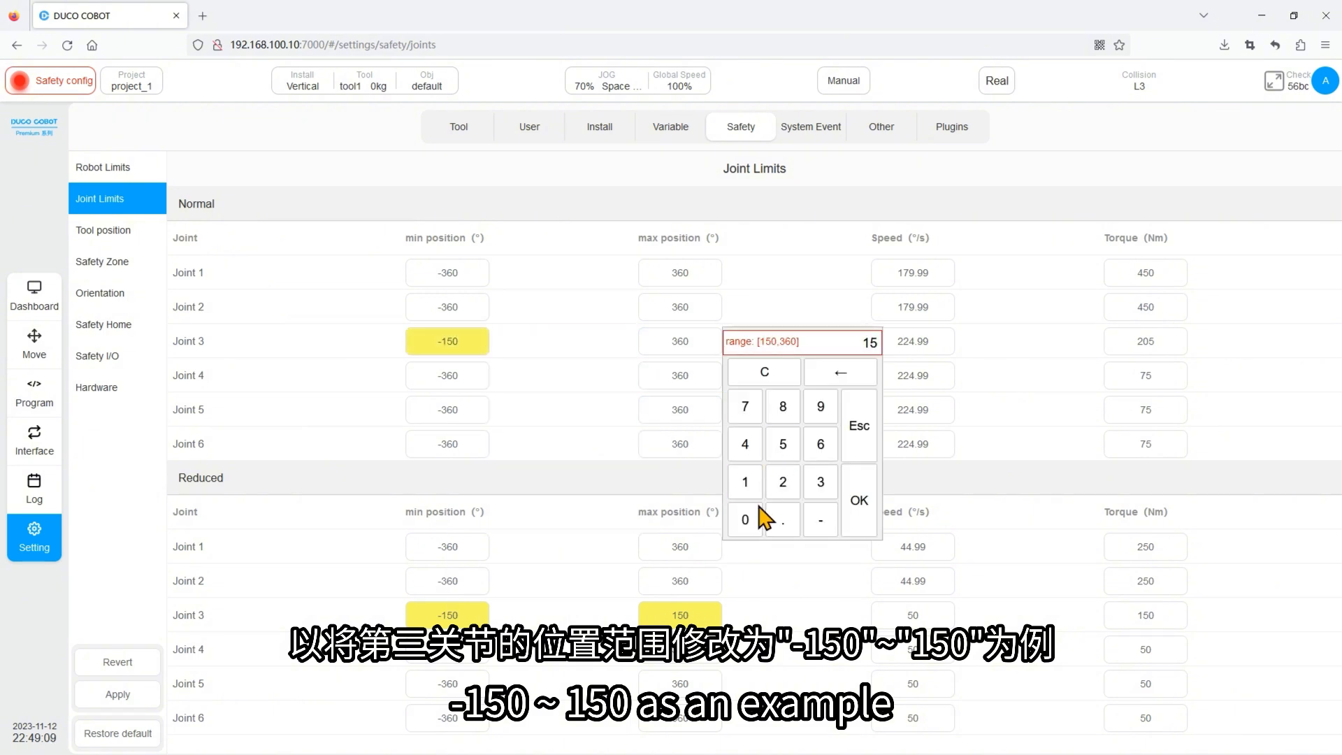
click(746, 520)
click(859, 500)
Apply the changed joint limits and confirm the safety parameter summary
click(117, 694)
click(710, 429)
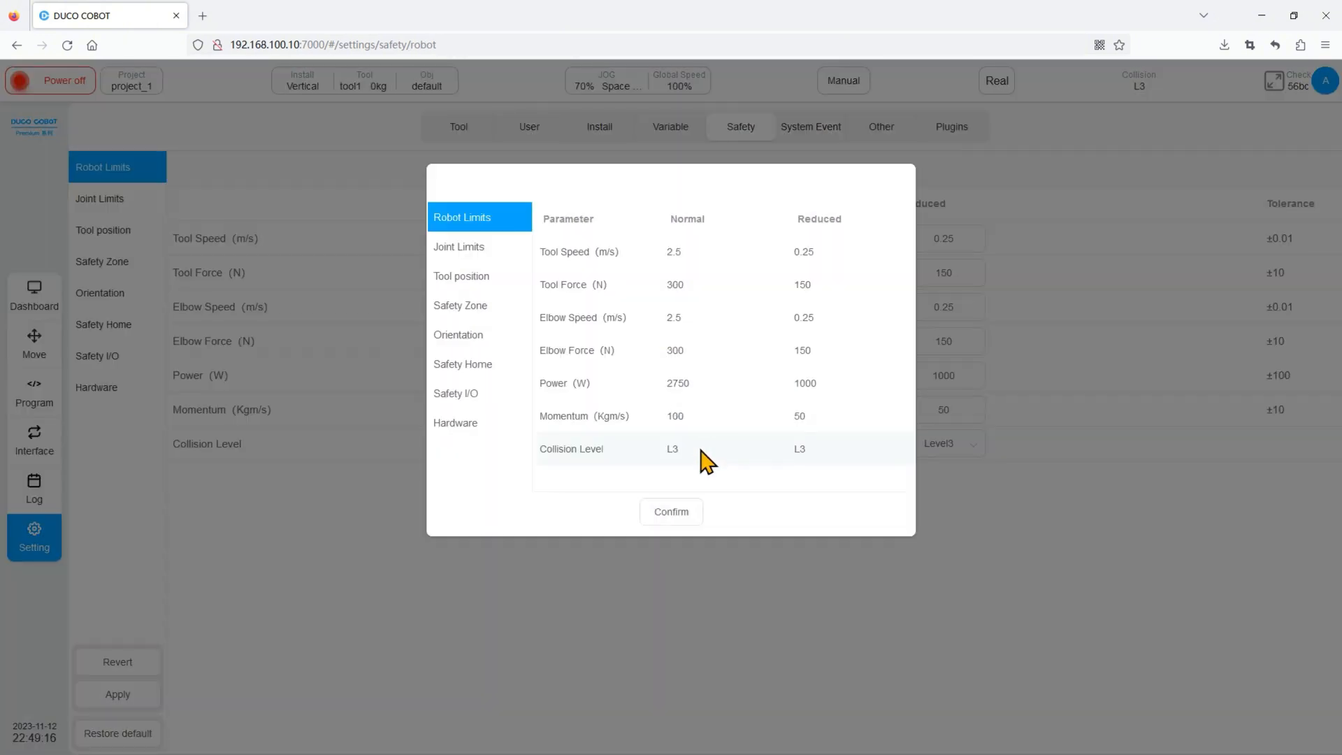
click(671, 511)
Power on the robot arm and enable it
click(65, 81)
click(864, 425)
click(878, 432)
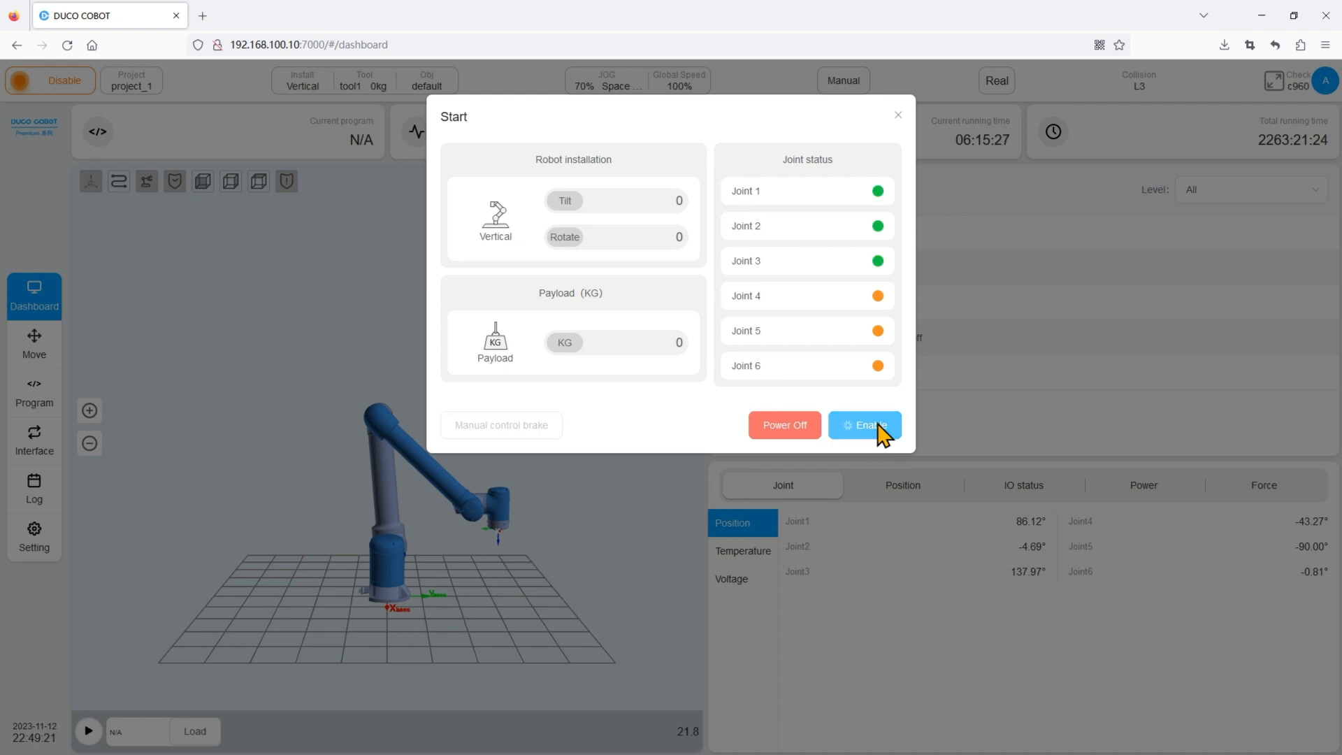
Test the Joint 3 limits by jogging it positively to about 150° and back negatively to about -146°
click(35, 350)
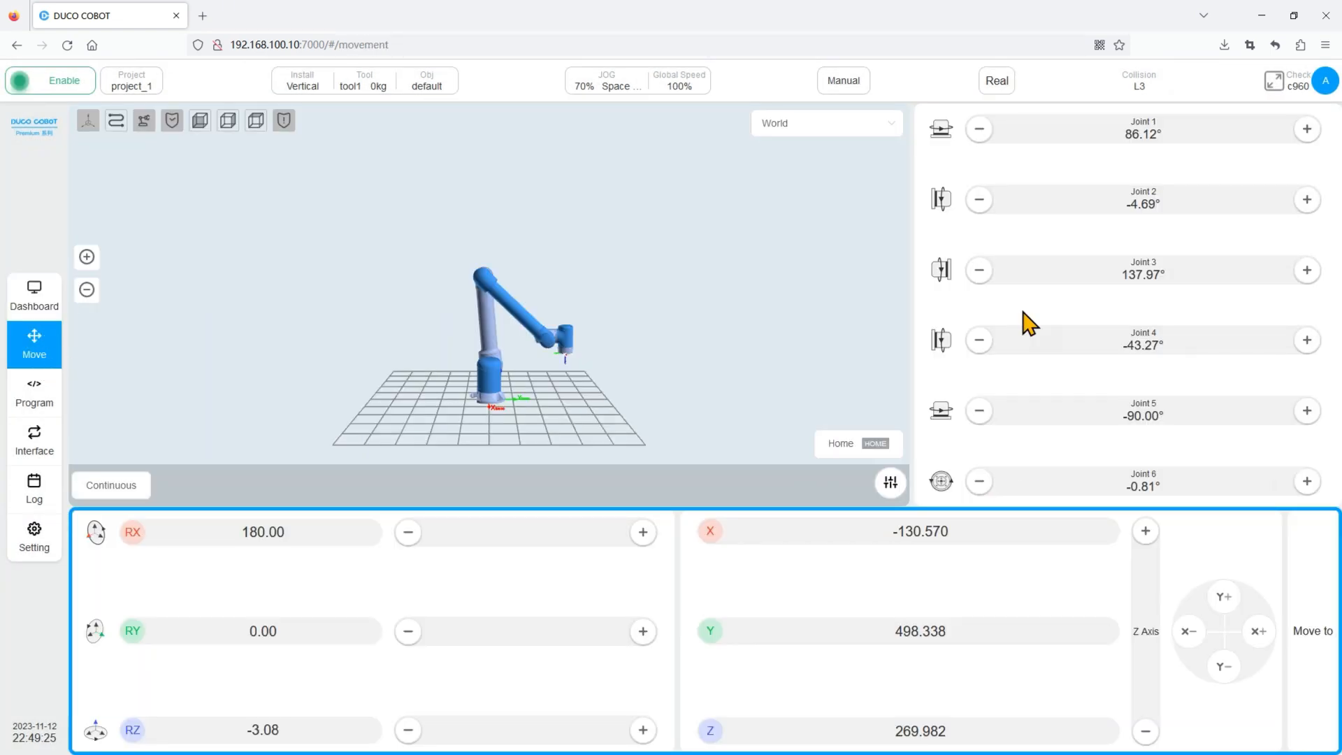
click(1304, 271)
key(Return)
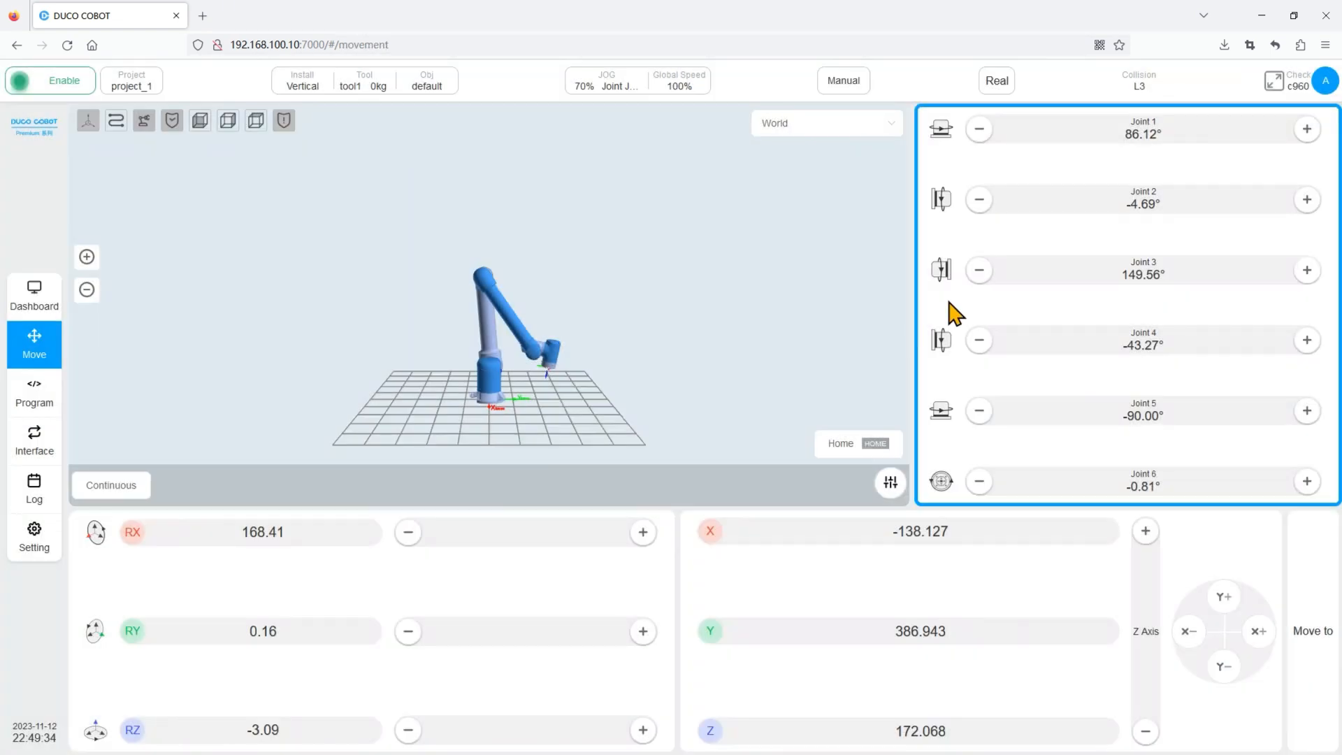
click(980, 271)
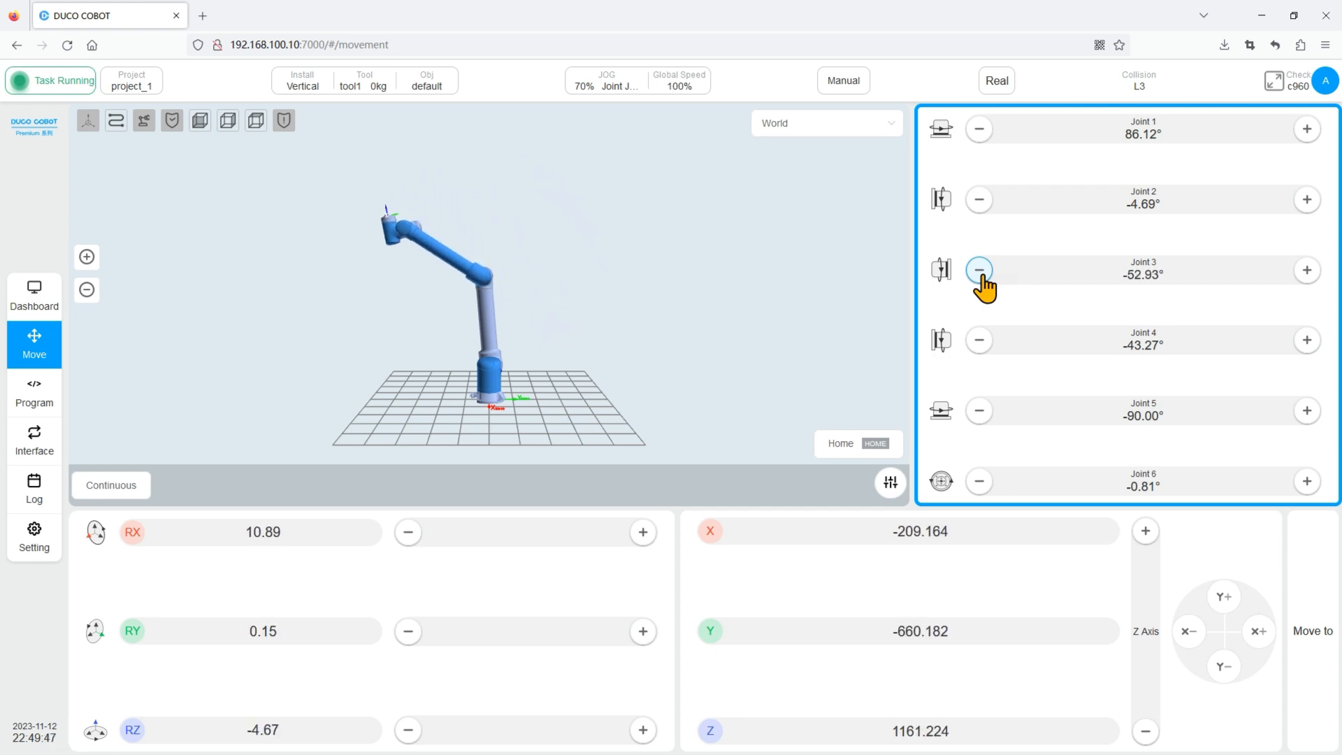
click(980, 273)
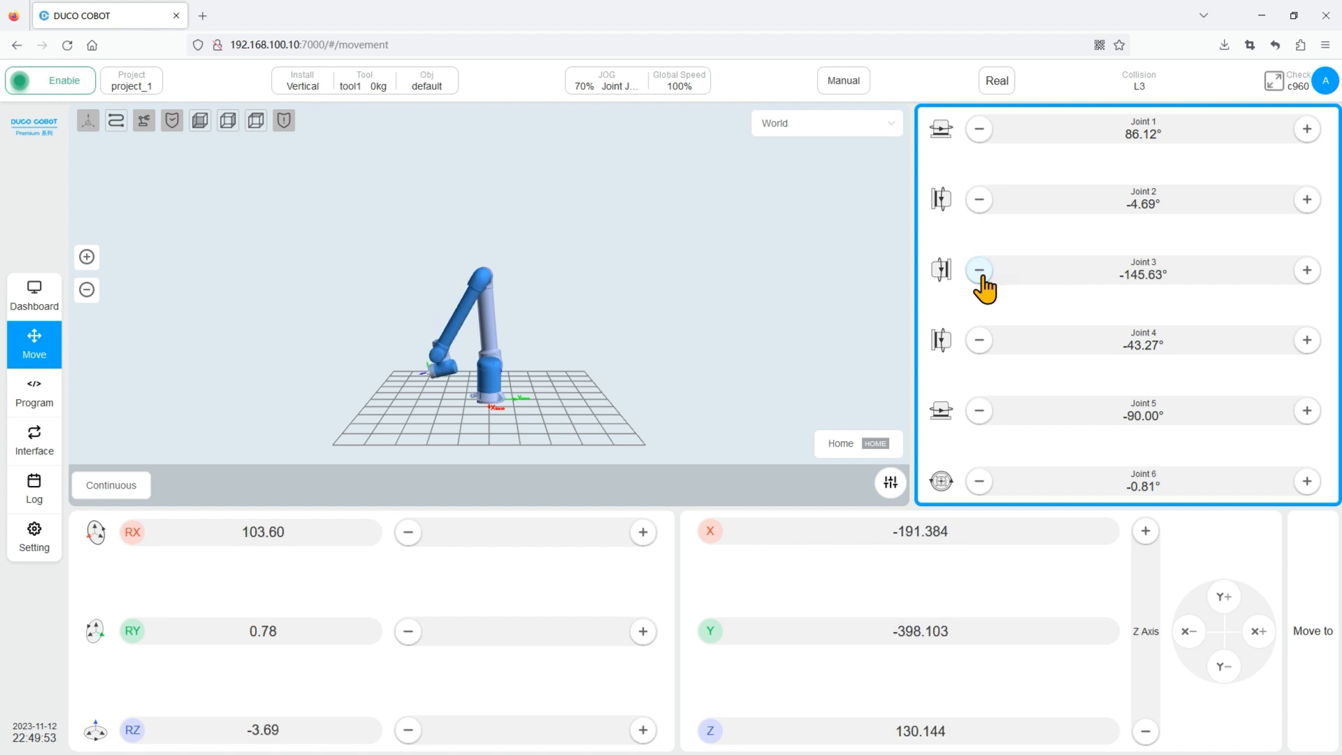
Jog Joint 4 to about 44° and Joint 5 to about -270°
click(981, 345)
click(1306, 347)
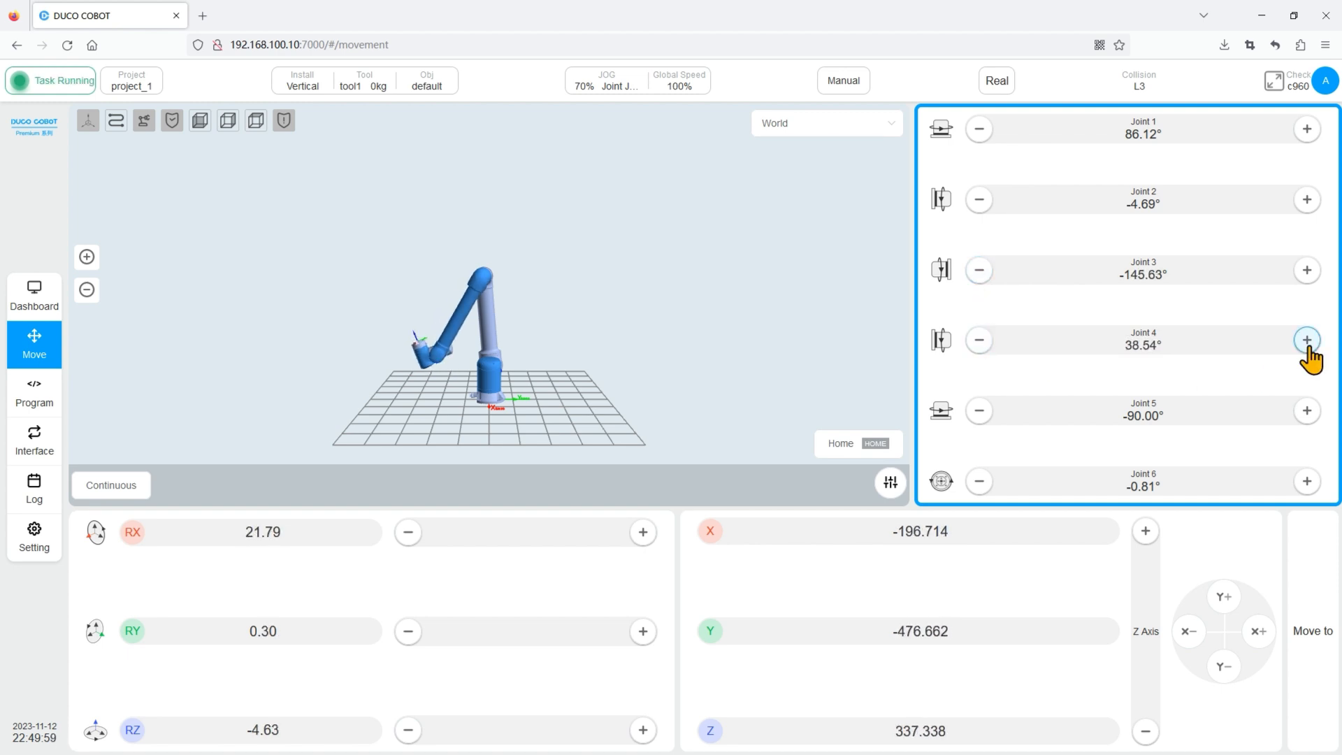
click(979, 410)
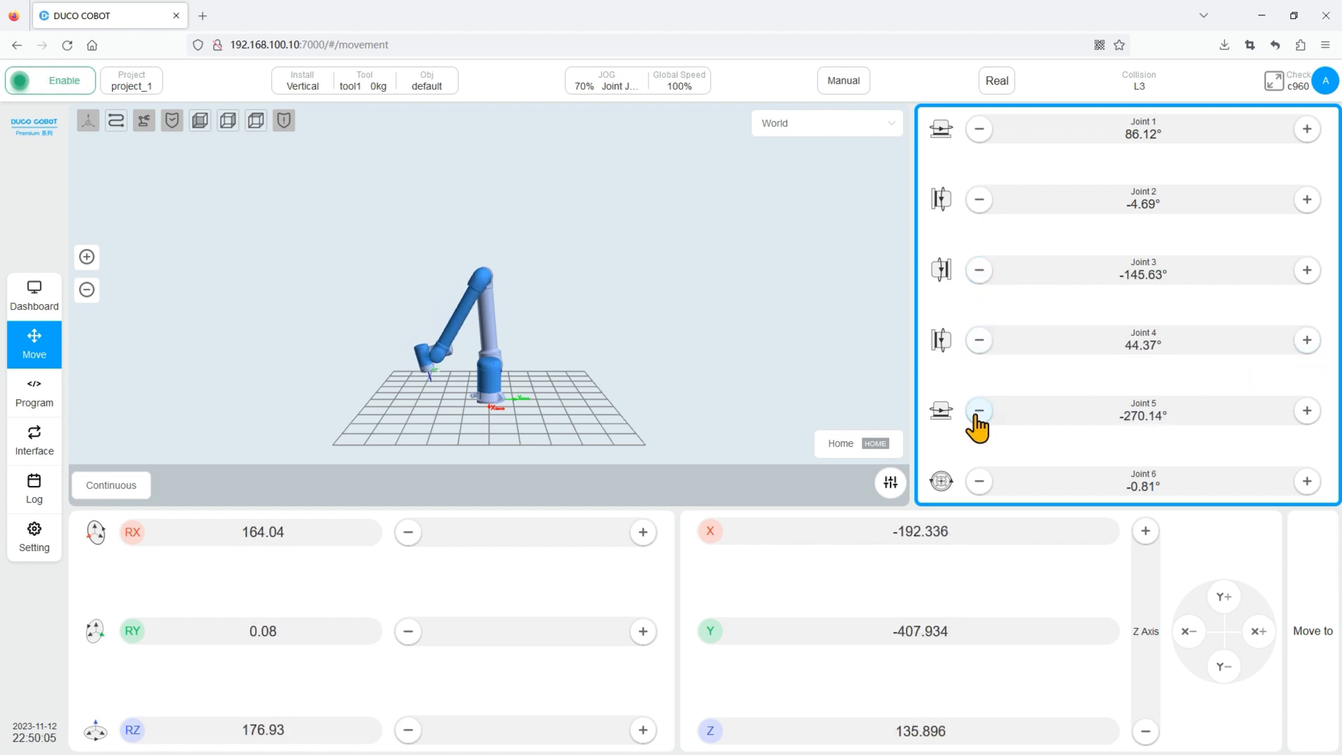
Jog Joint 3 further in the negative direction to test its lower position limit
click(979, 271)
click(699, 281)
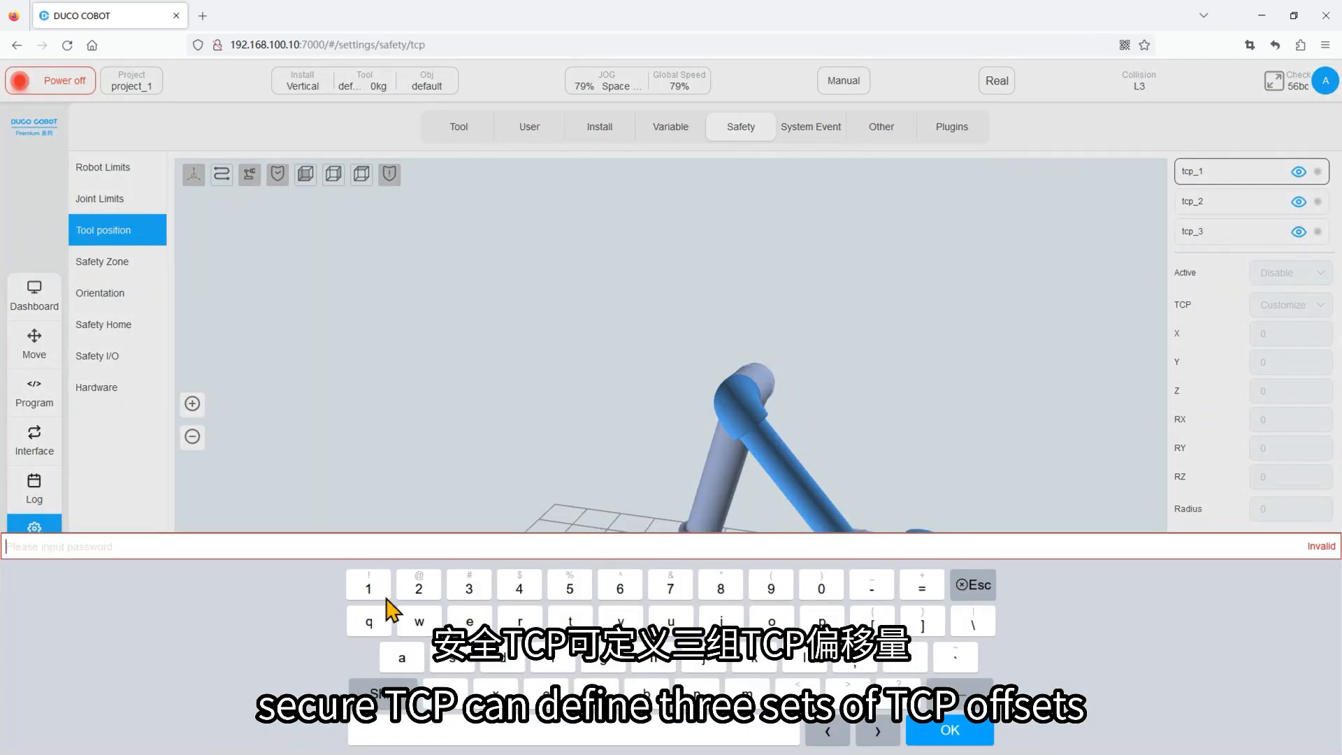
Enter the user password to unlock the Tool position safety settings
click(412, 596)
click(475, 594)
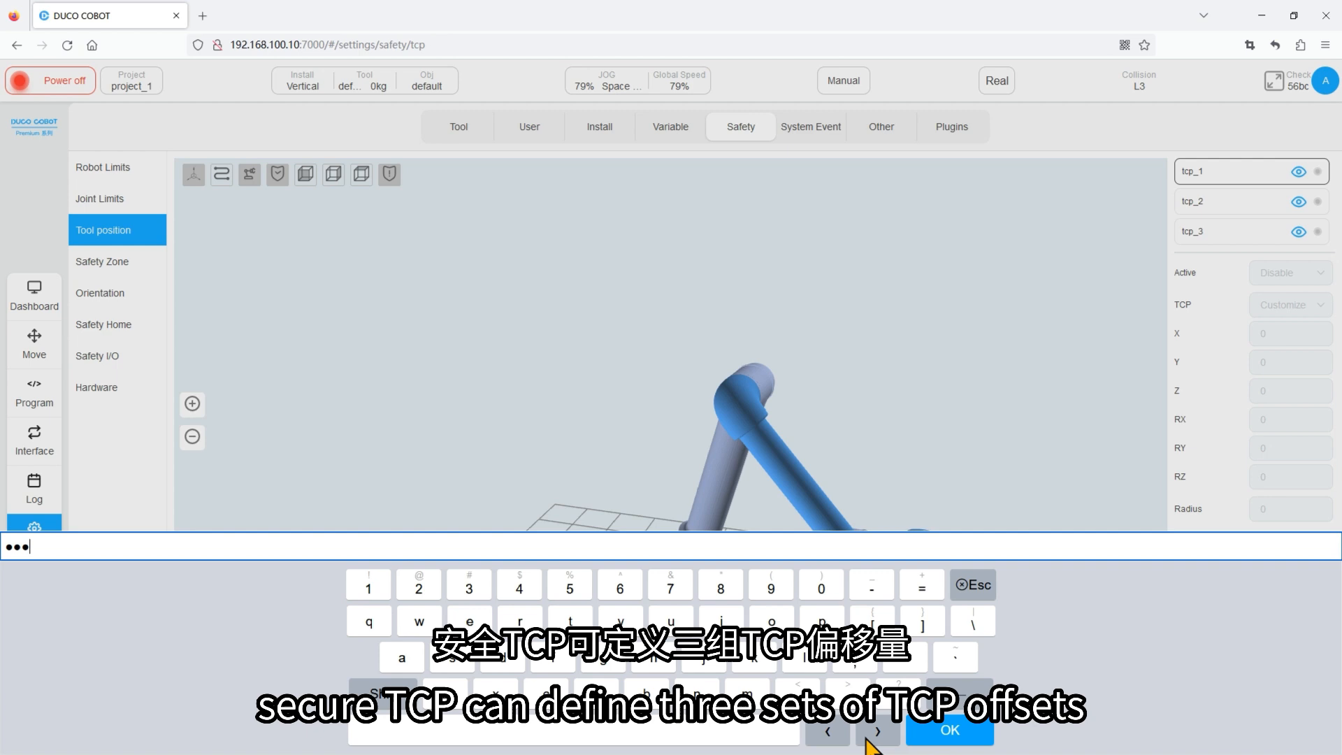
click(952, 731)
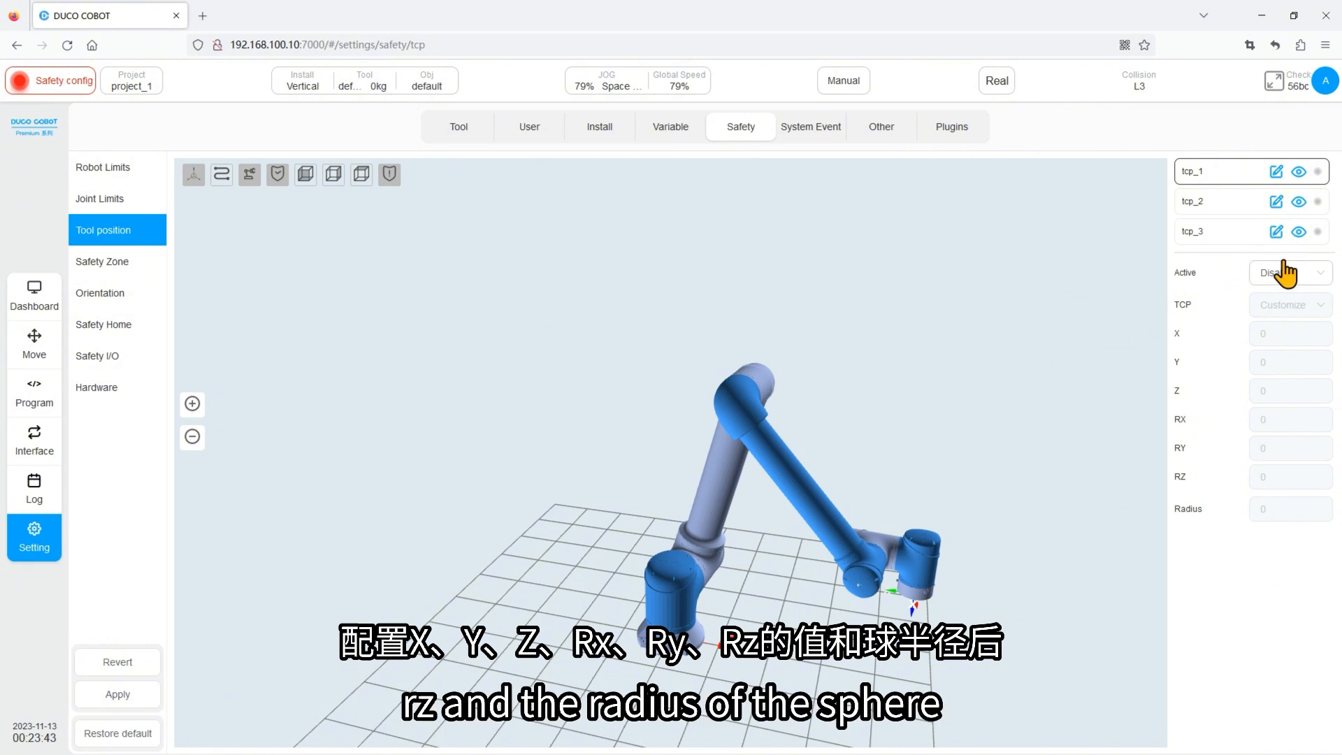
Enable the tcp_1 safety tool position and set its Z offset to 100
click(1288, 273)
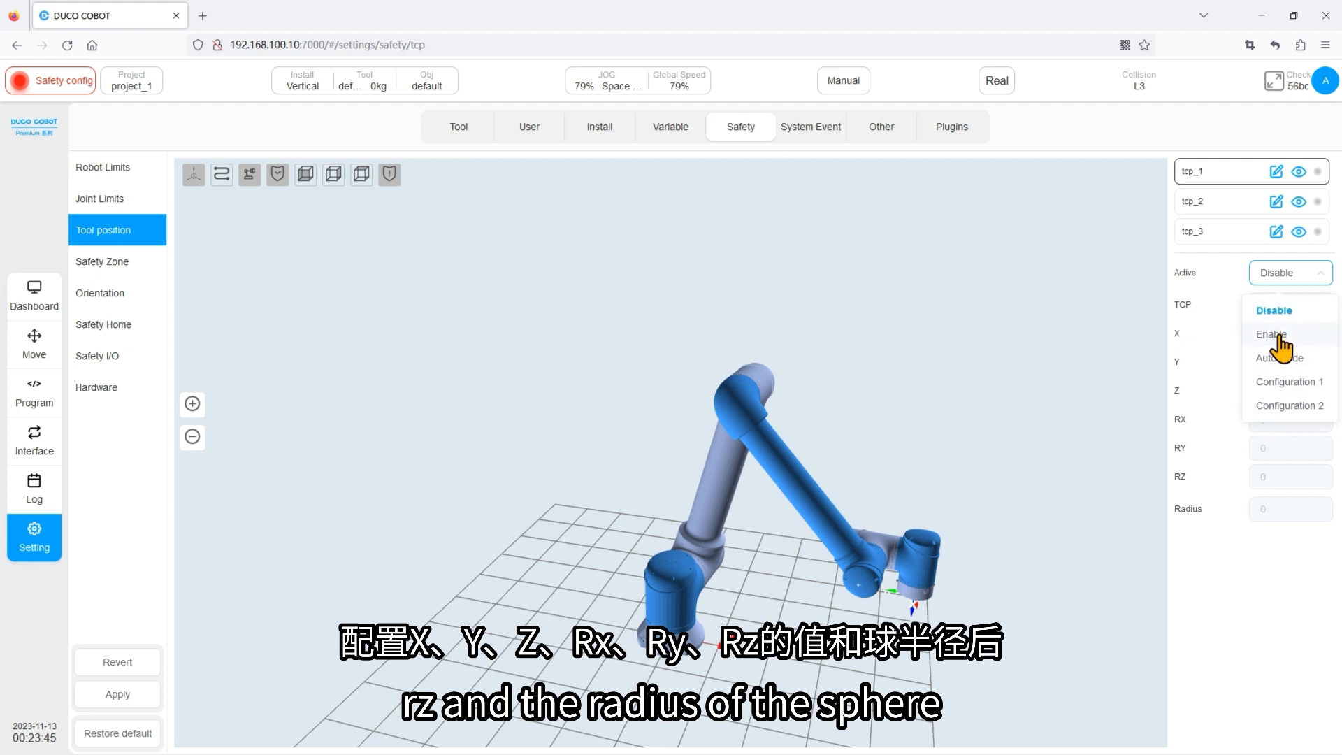
click(1278, 335)
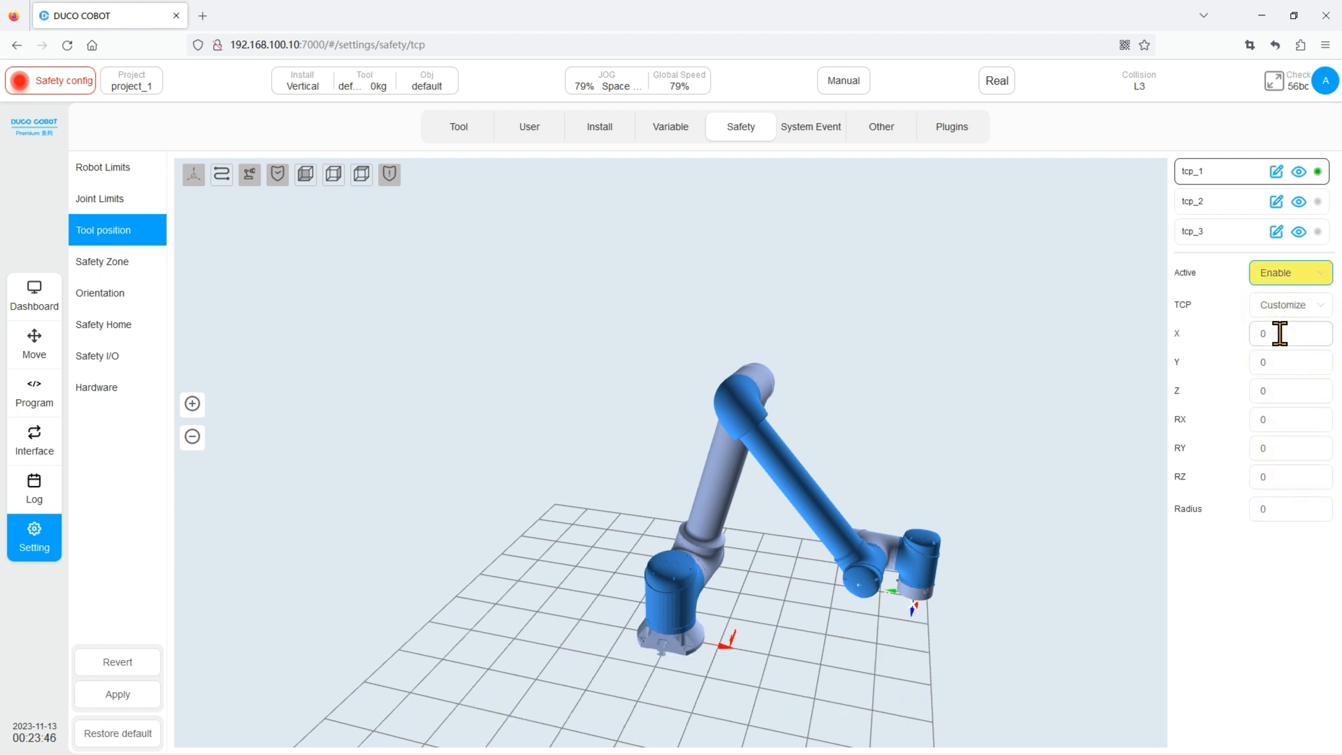
click(1287, 398)
click(1112, 533)
click(1112, 571)
click(1111, 571)
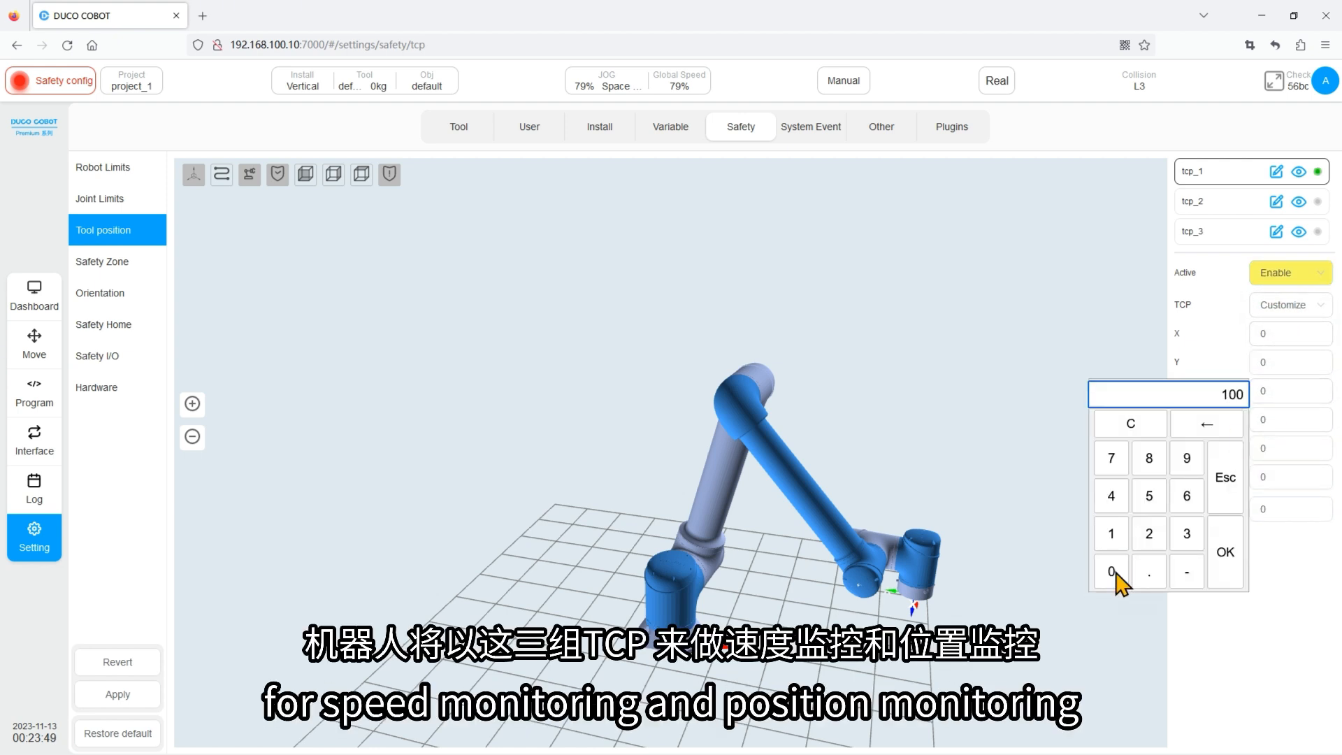
click(1220, 564)
Set the tcp_1 safety sphere radius to 100
click(1295, 508)
click(1113, 651)
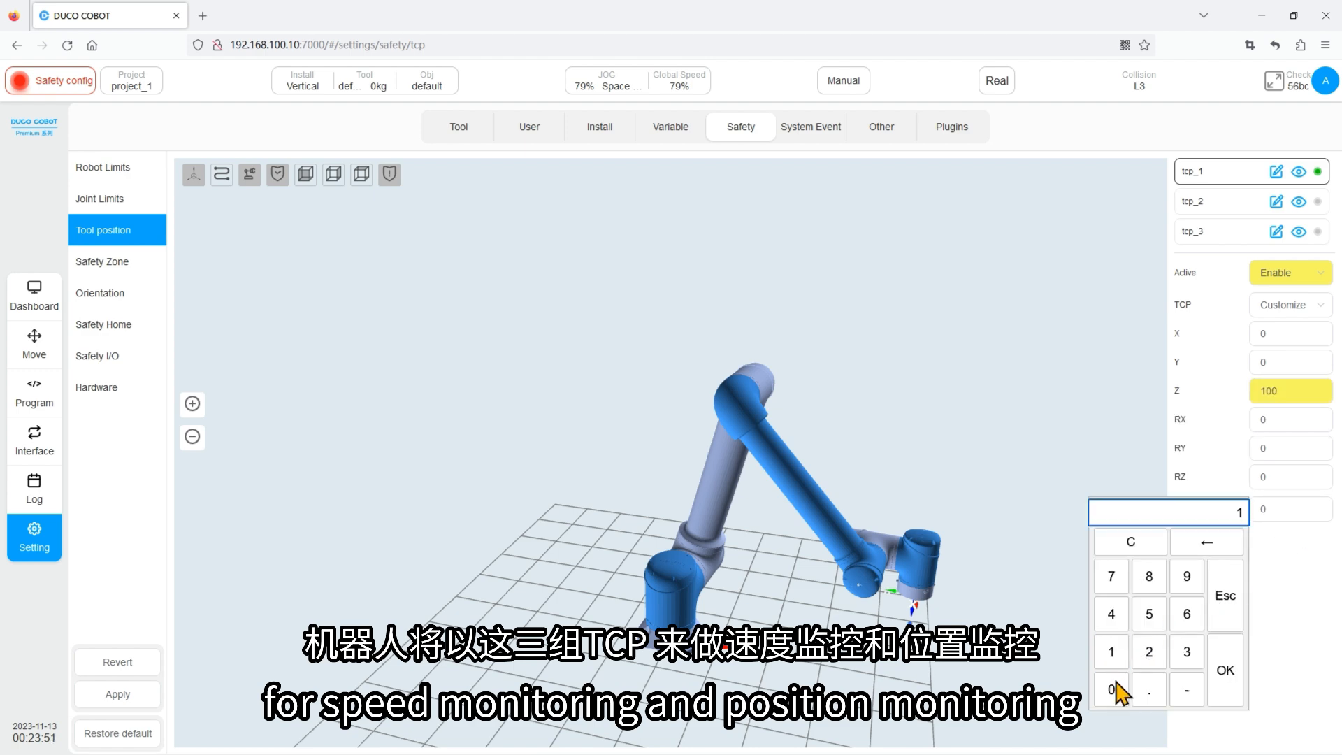
click(1116, 685)
click(1116, 685)
click(1225, 669)
drag(1010, 611, 782, 569)
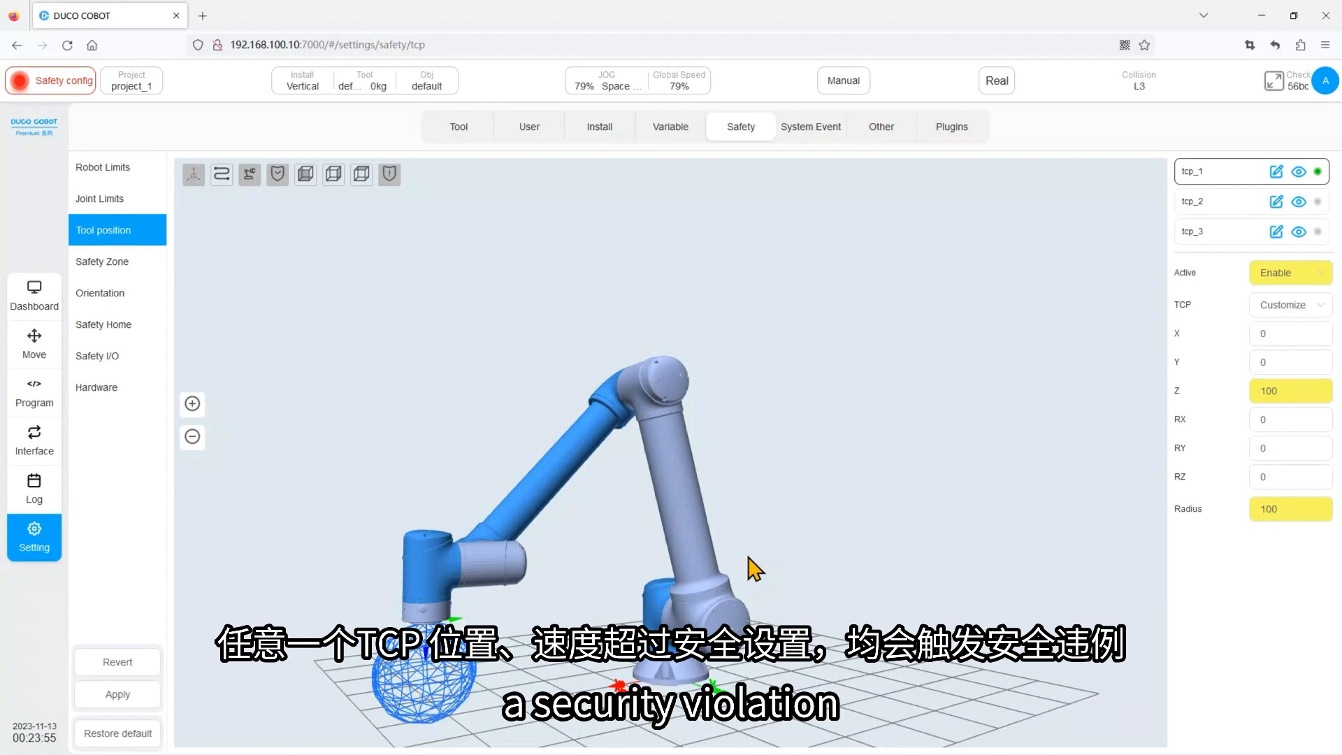
Enable zone_1 in the Safety Zone settings and set its restriction to Trigger Reduce
click(117, 263)
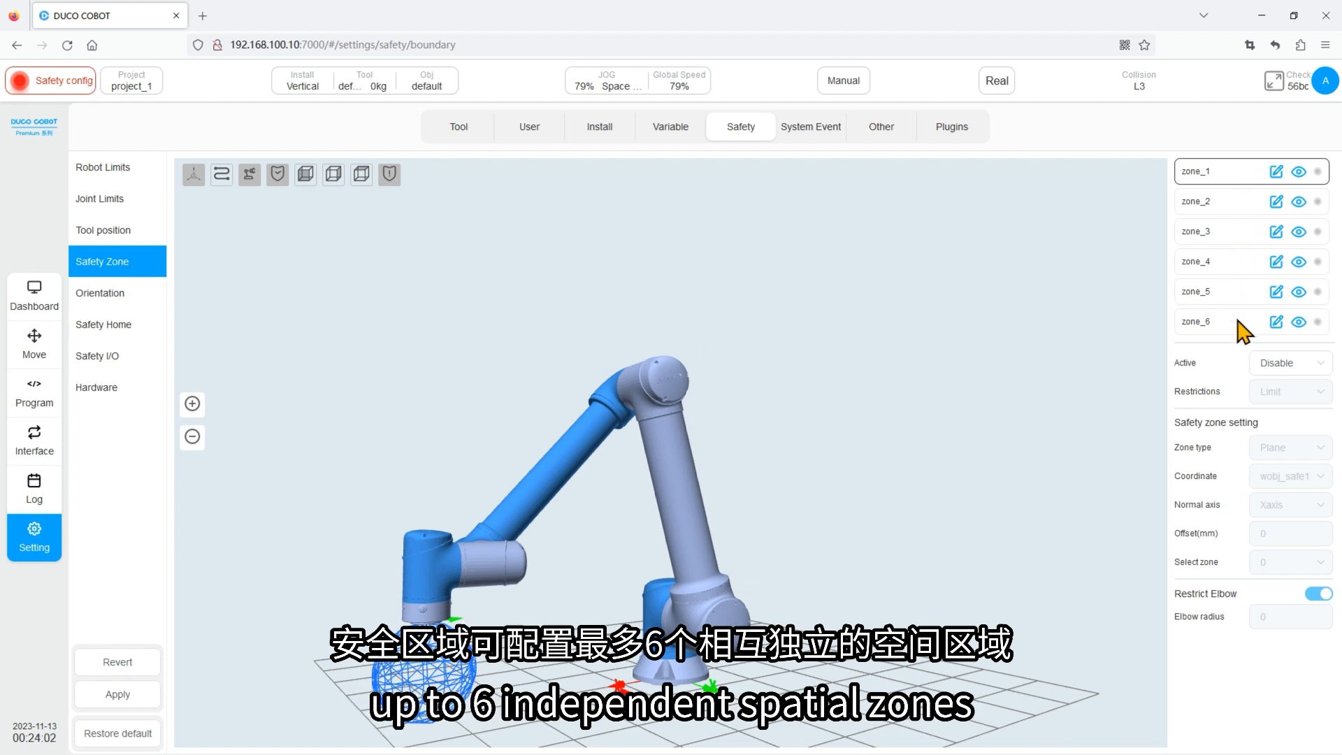
click(1268, 363)
click(1272, 425)
click(1278, 393)
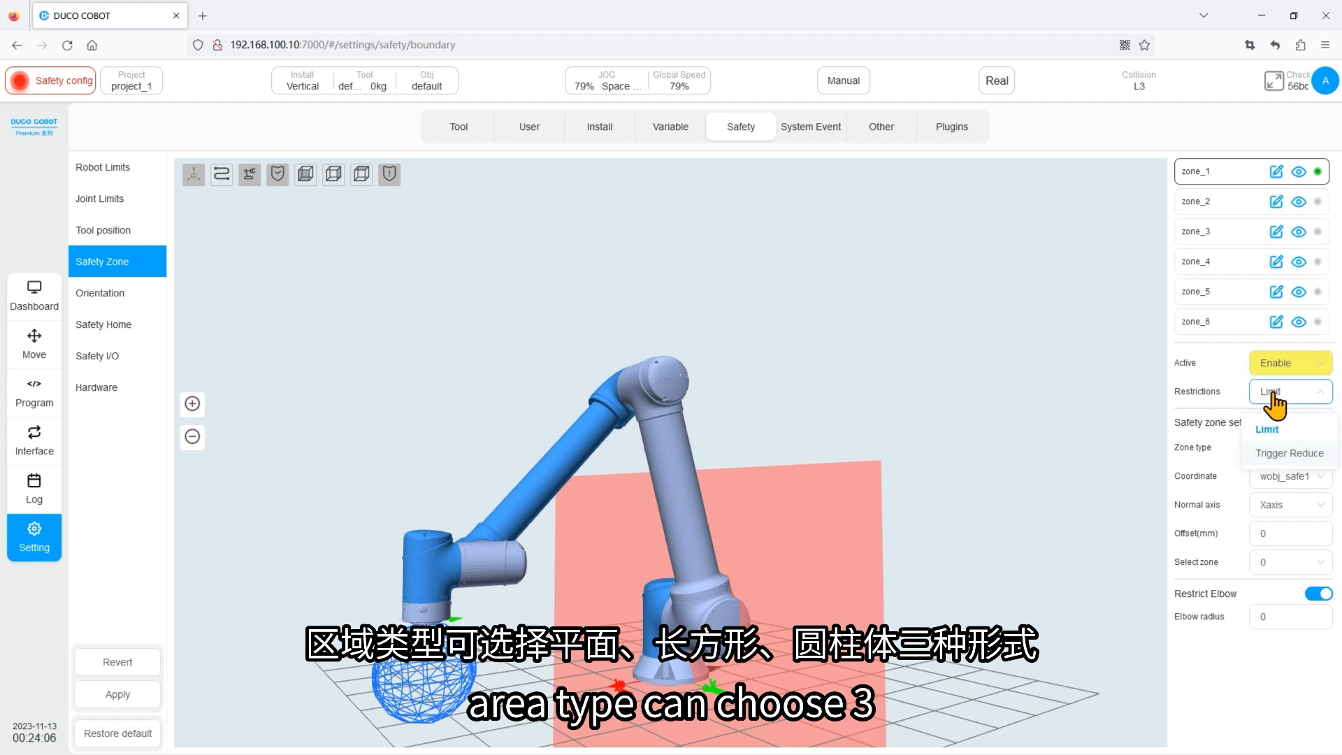
click(1279, 424)
click(1279, 393)
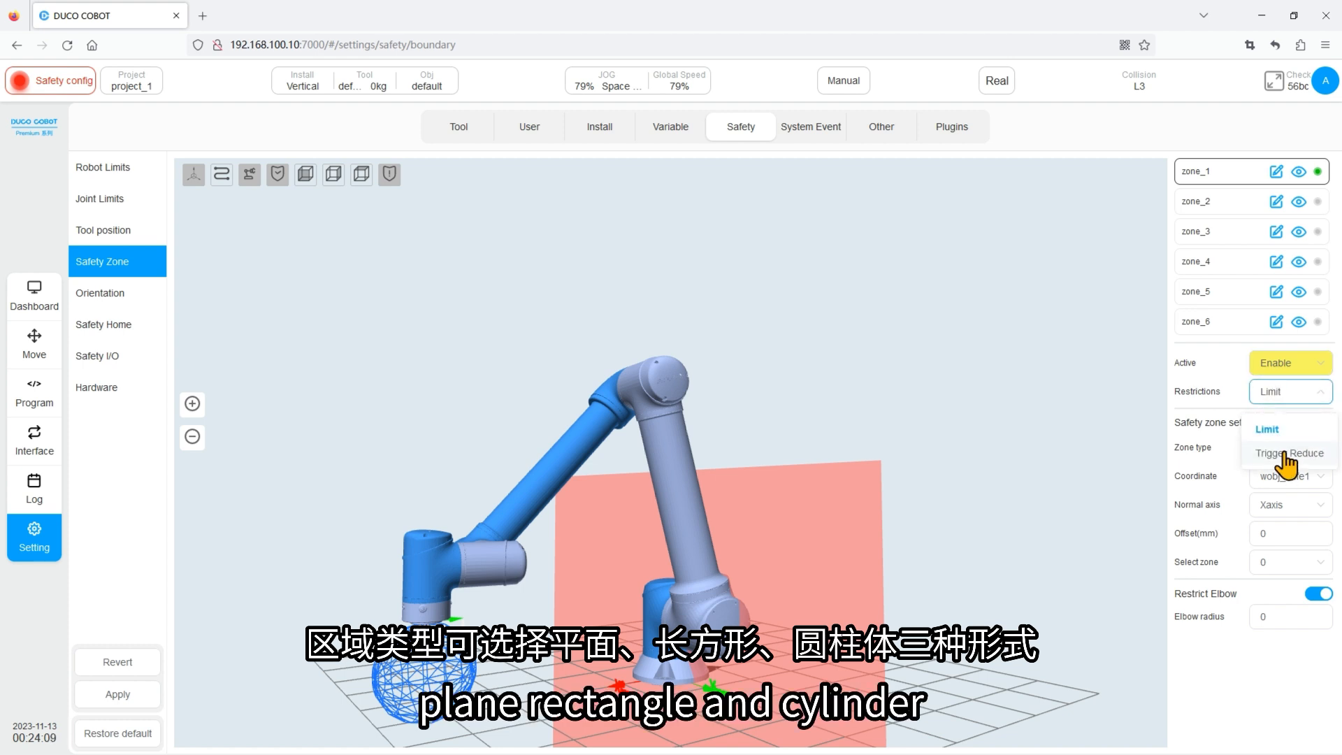
click(1286, 453)
Set the zone type of zone_1 to Box and its coordinate system to default
click(1286, 465)
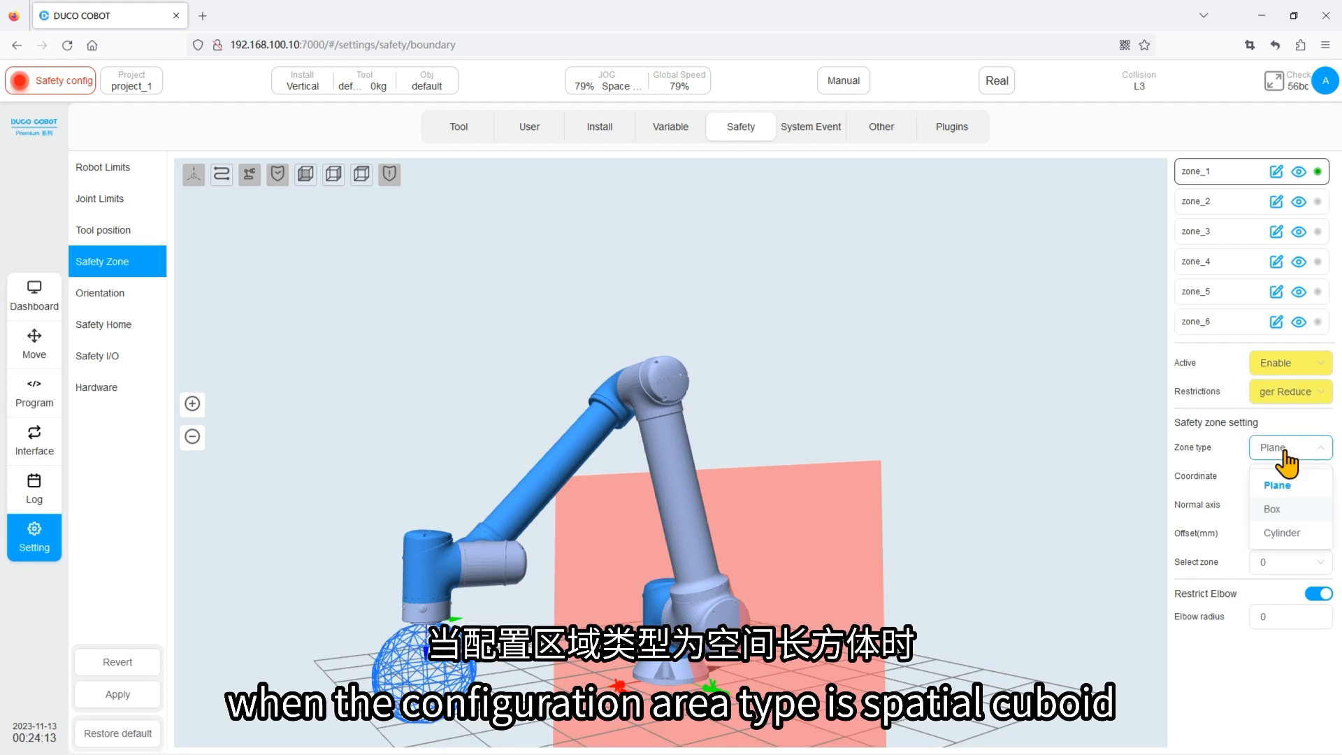
click(1279, 507)
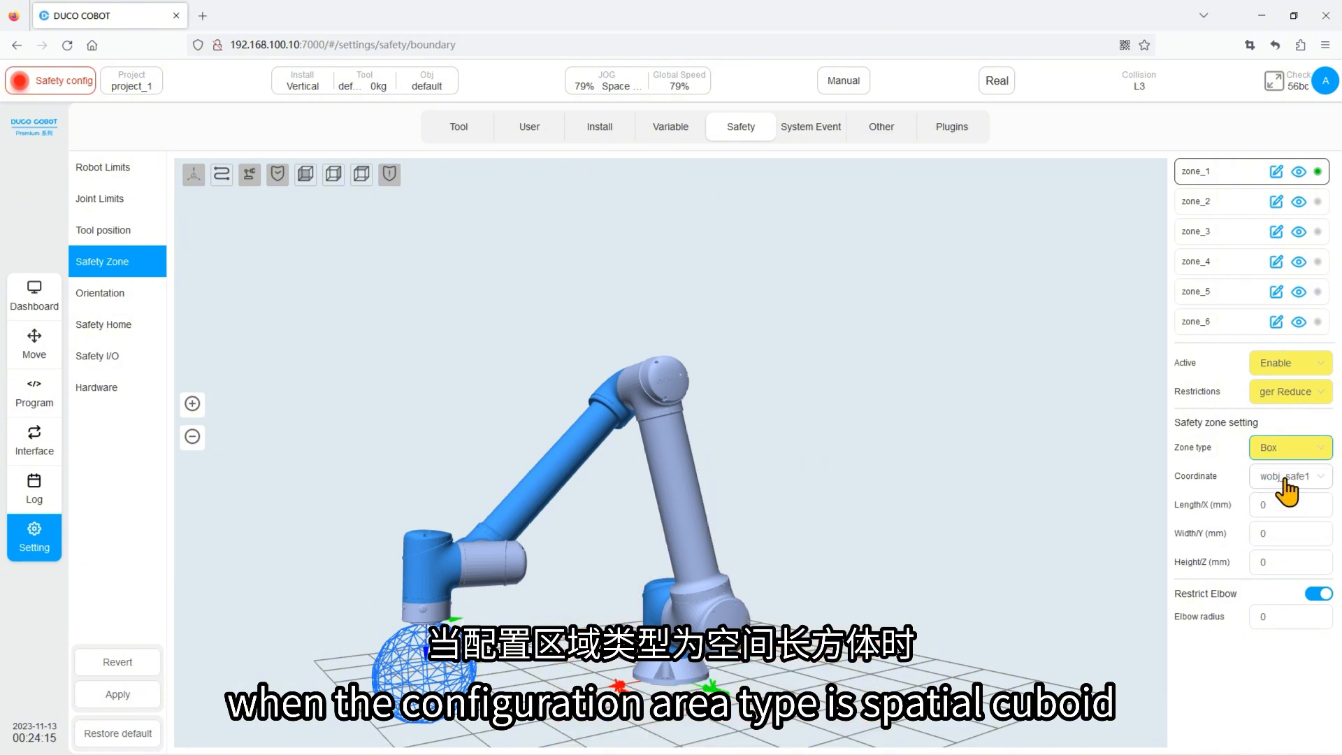
click(1285, 480)
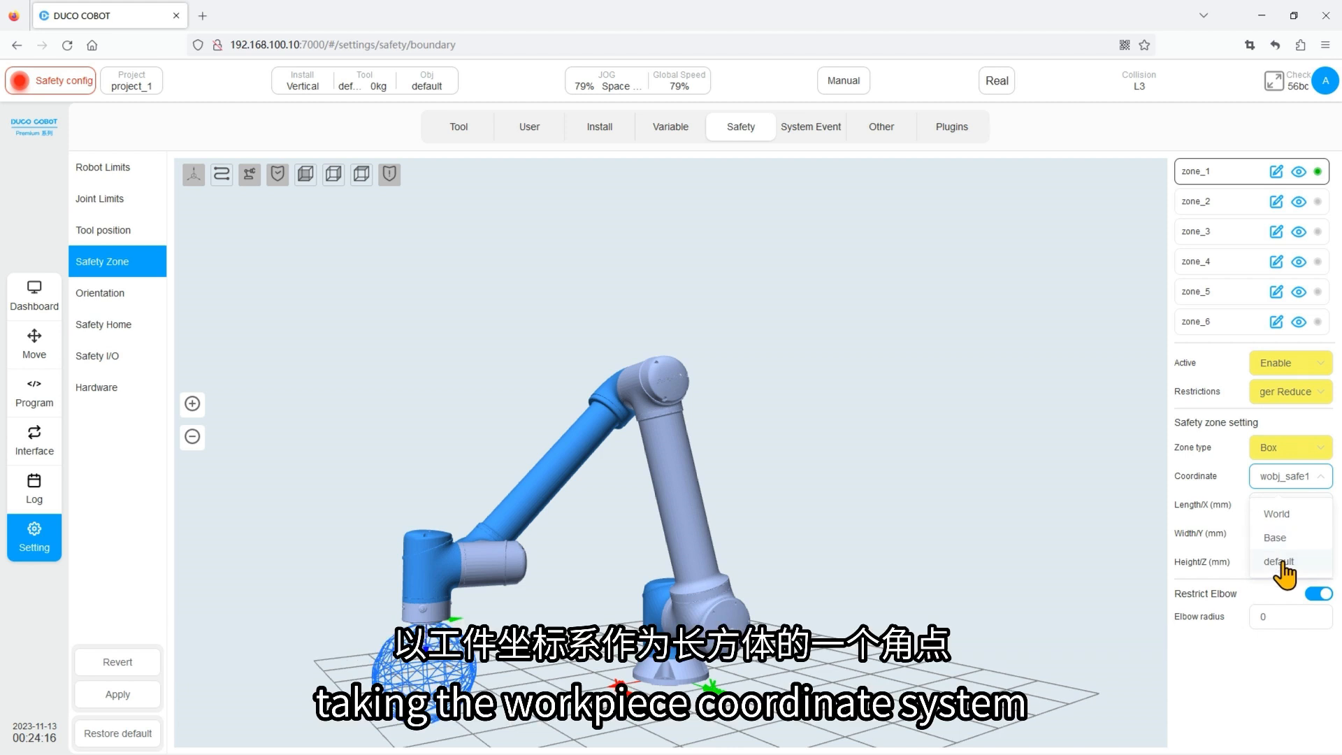
click(1284, 561)
Set the length X and width Y of the zone_1 box to 1000 mm each
click(1279, 509)
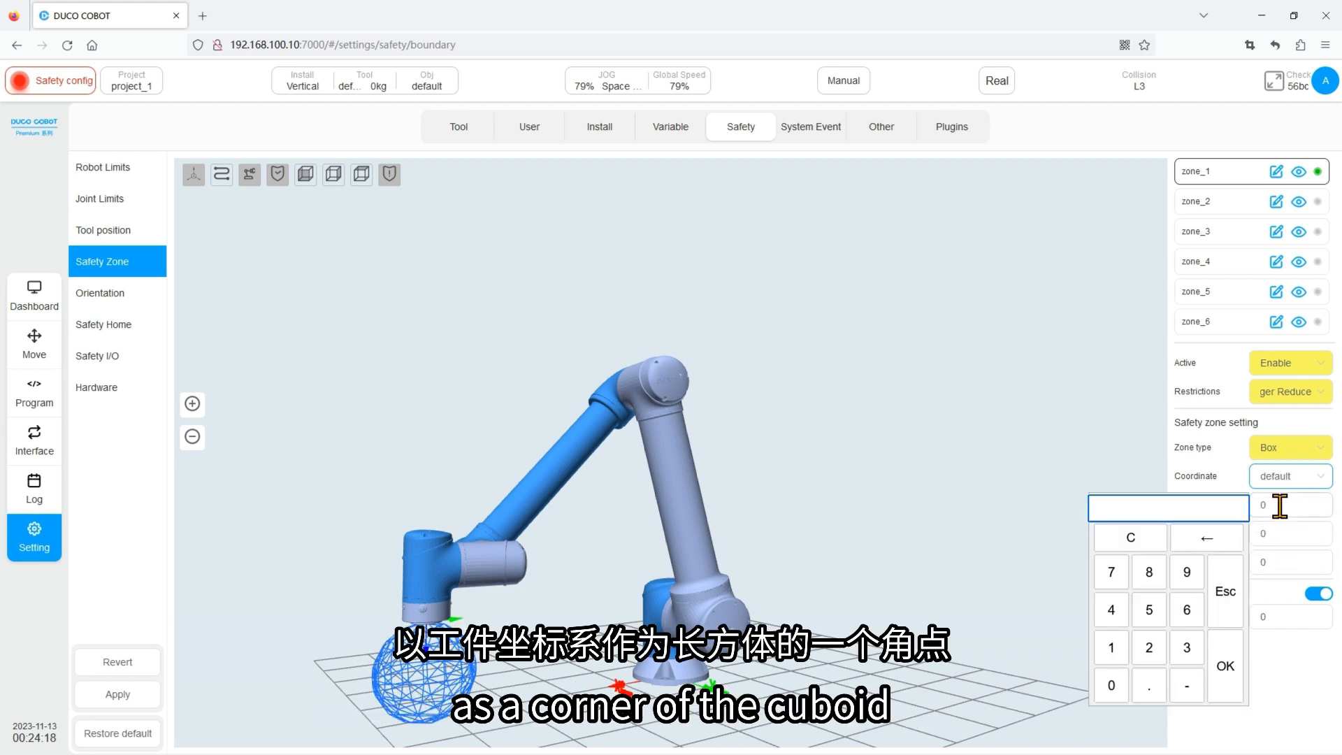
click(1125, 655)
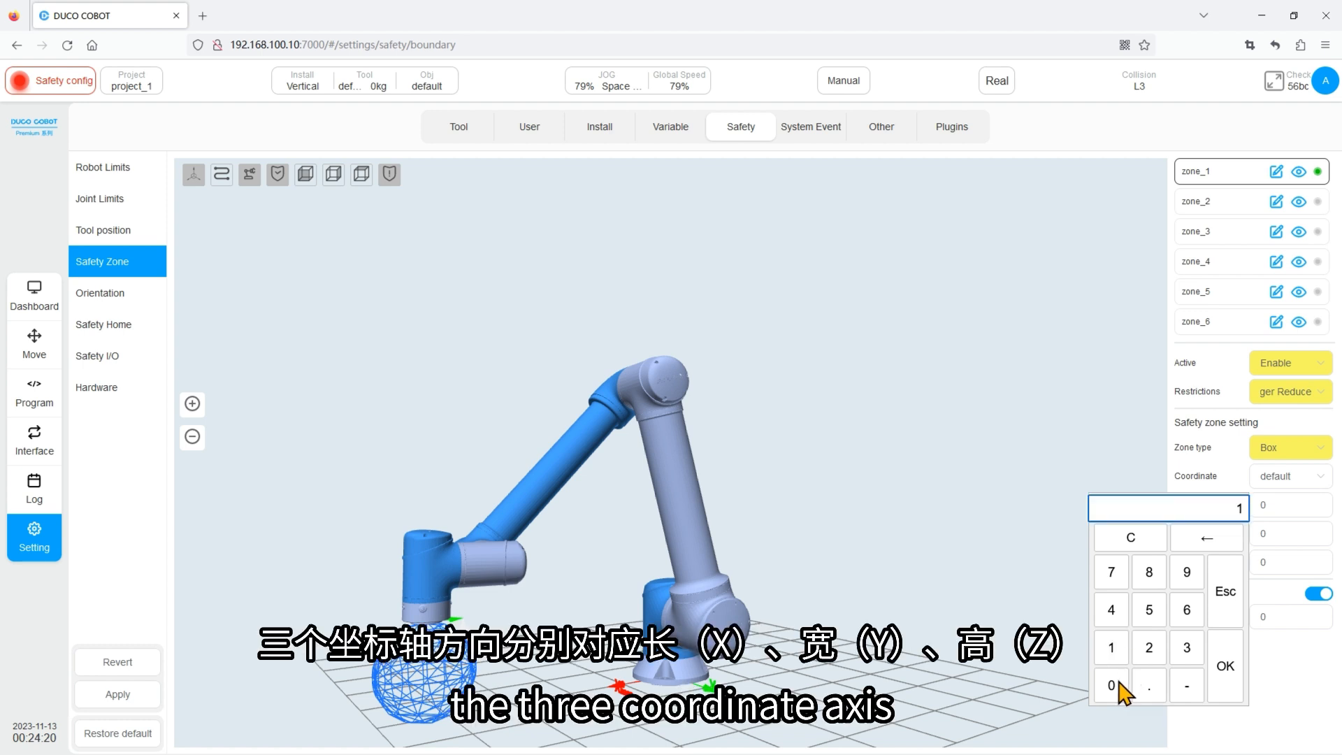
click(1225, 664)
click(1298, 535)
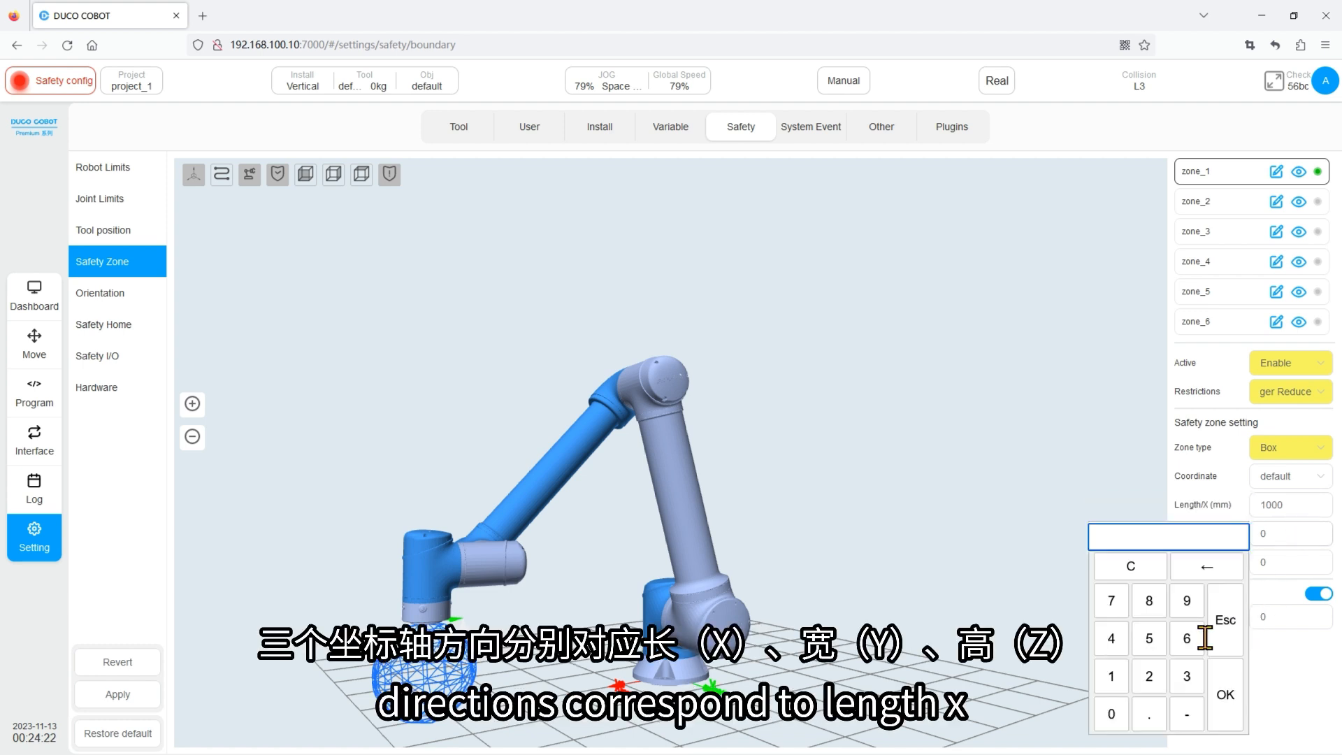
click(1109, 681)
click(1112, 713)
click(1112, 713)
click(1111, 713)
click(1225, 694)
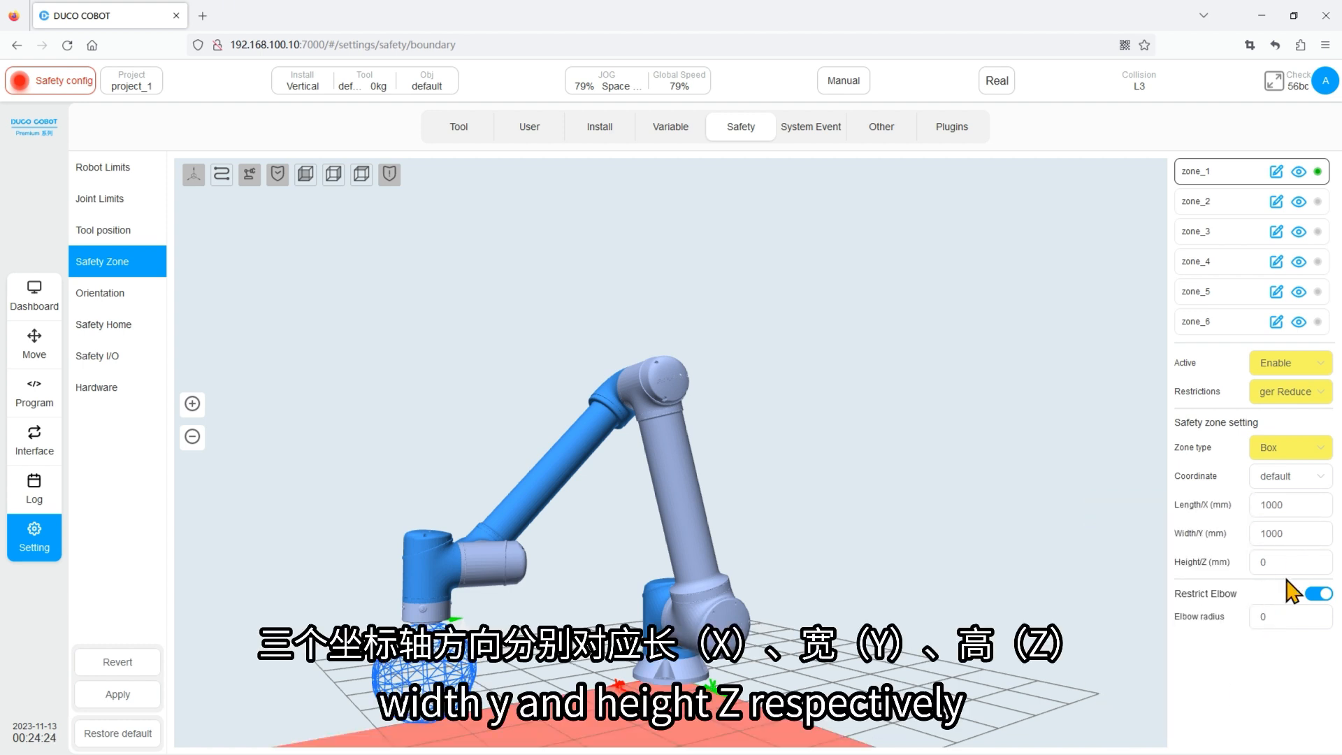
Set the height Z of the zone_1 box to 1000 mm
click(1289, 562)
click(1112, 516)
click(1113, 555)
click(1113, 555)
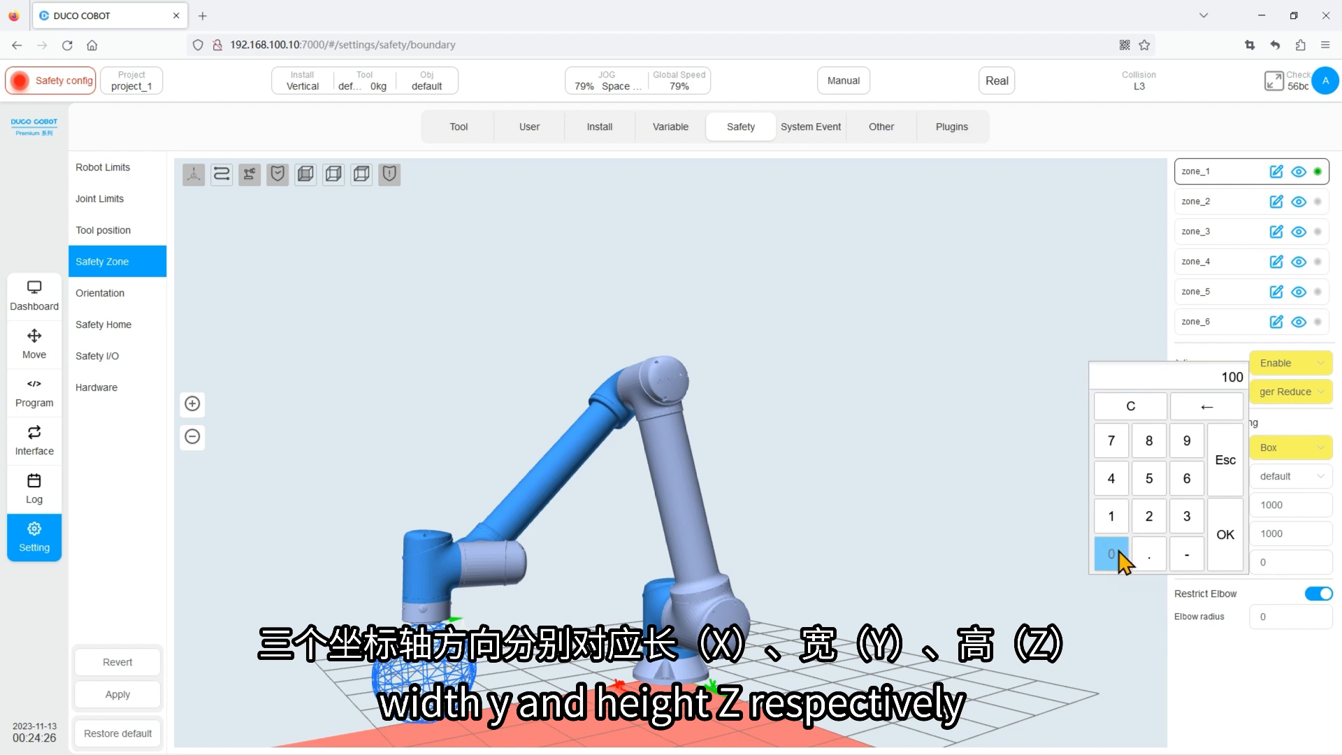
click(1113, 556)
click(1232, 552)
drag(378, 537, 697, 579)
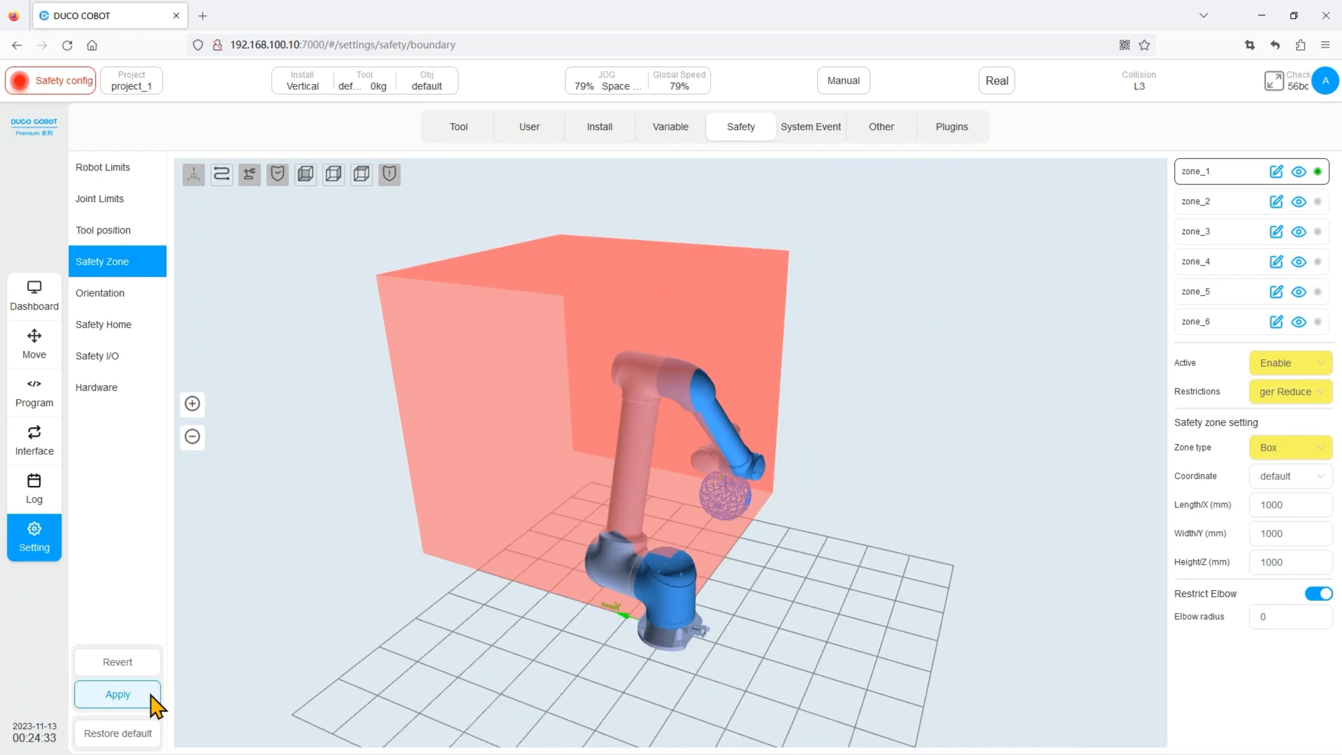
Apply the safety configuration with the zone_1 box and confirm it
click(147, 692)
click(725, 439)
click(664, 509)
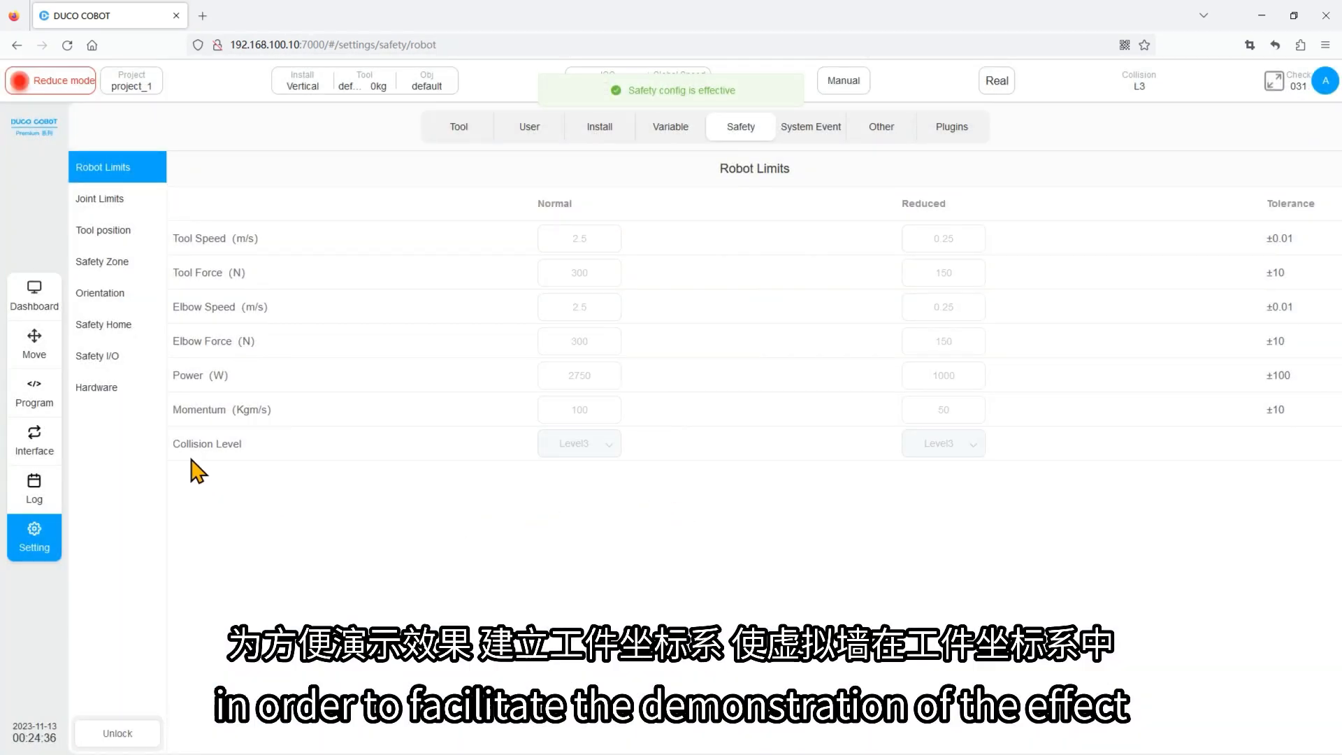
Add a new user coordinate system named wobj_safe1 in the User settings
click(536, 134)
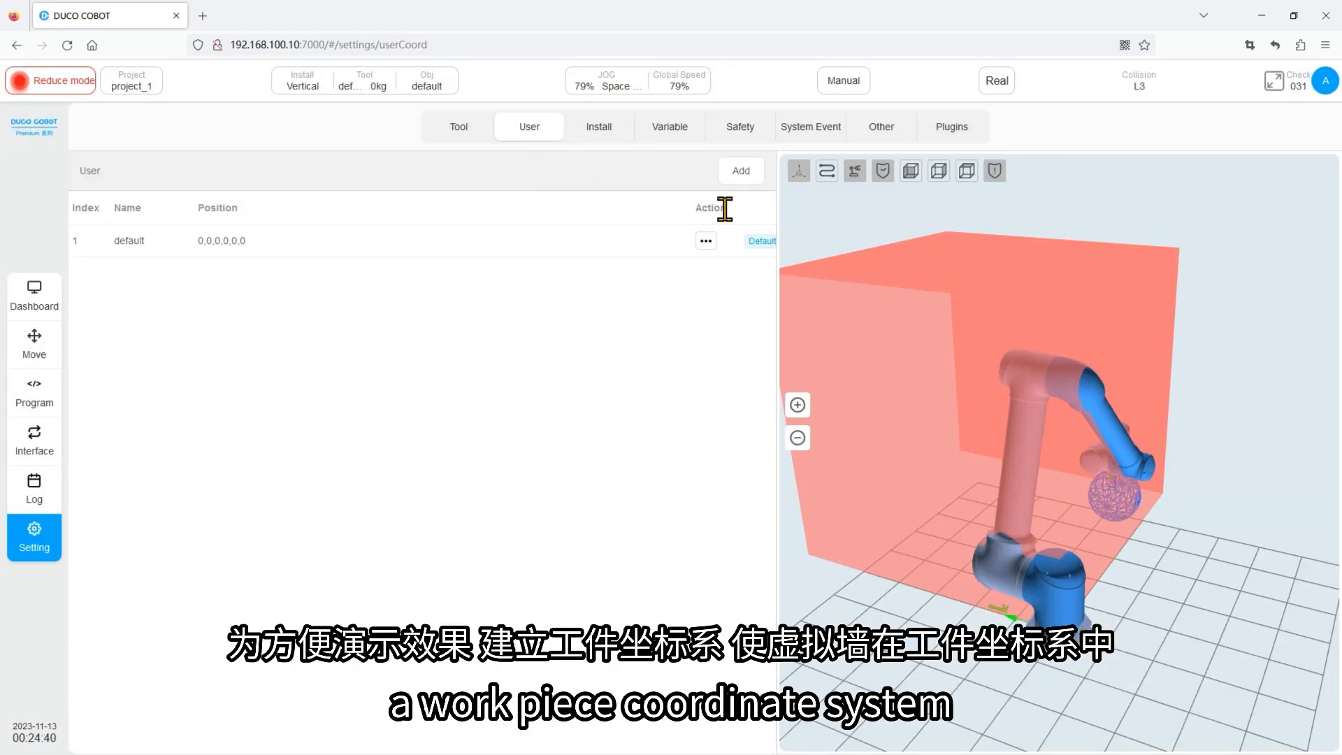
click(741, 171)
click(594, 226)
text(wobj)
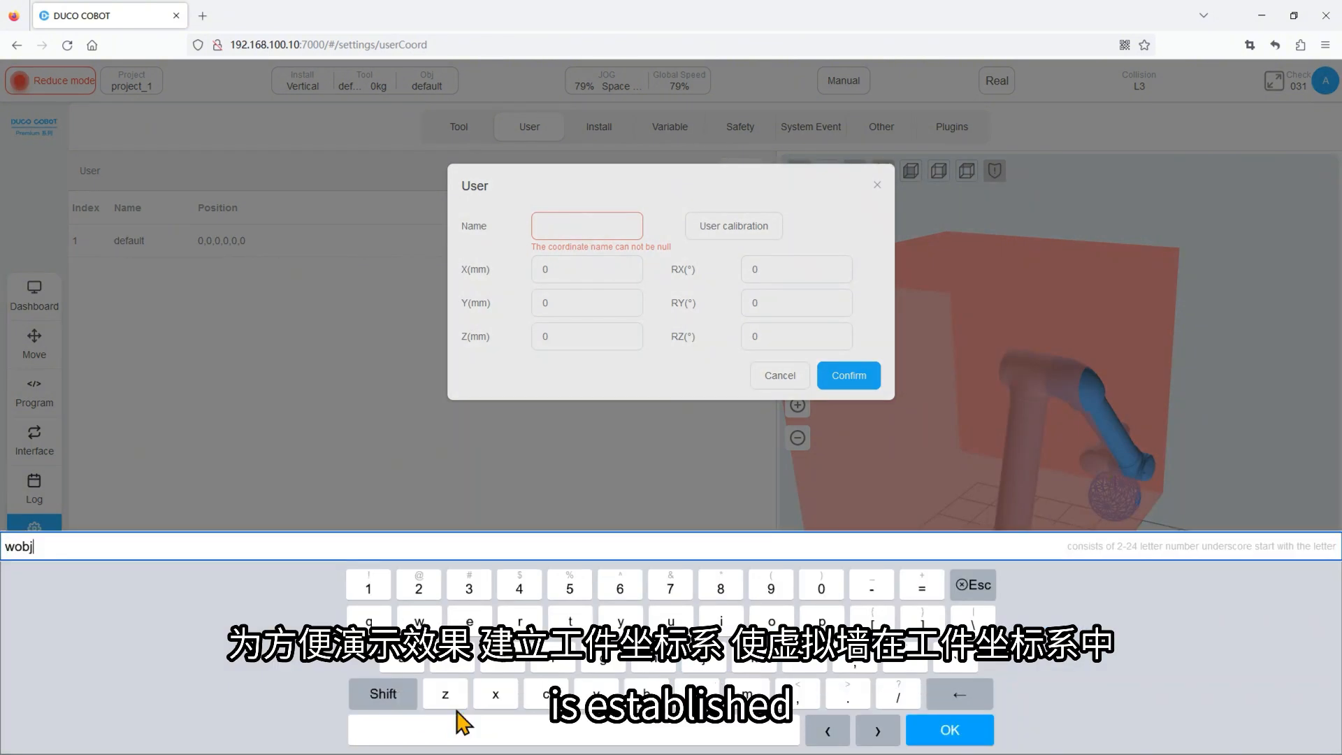
text(_safe)
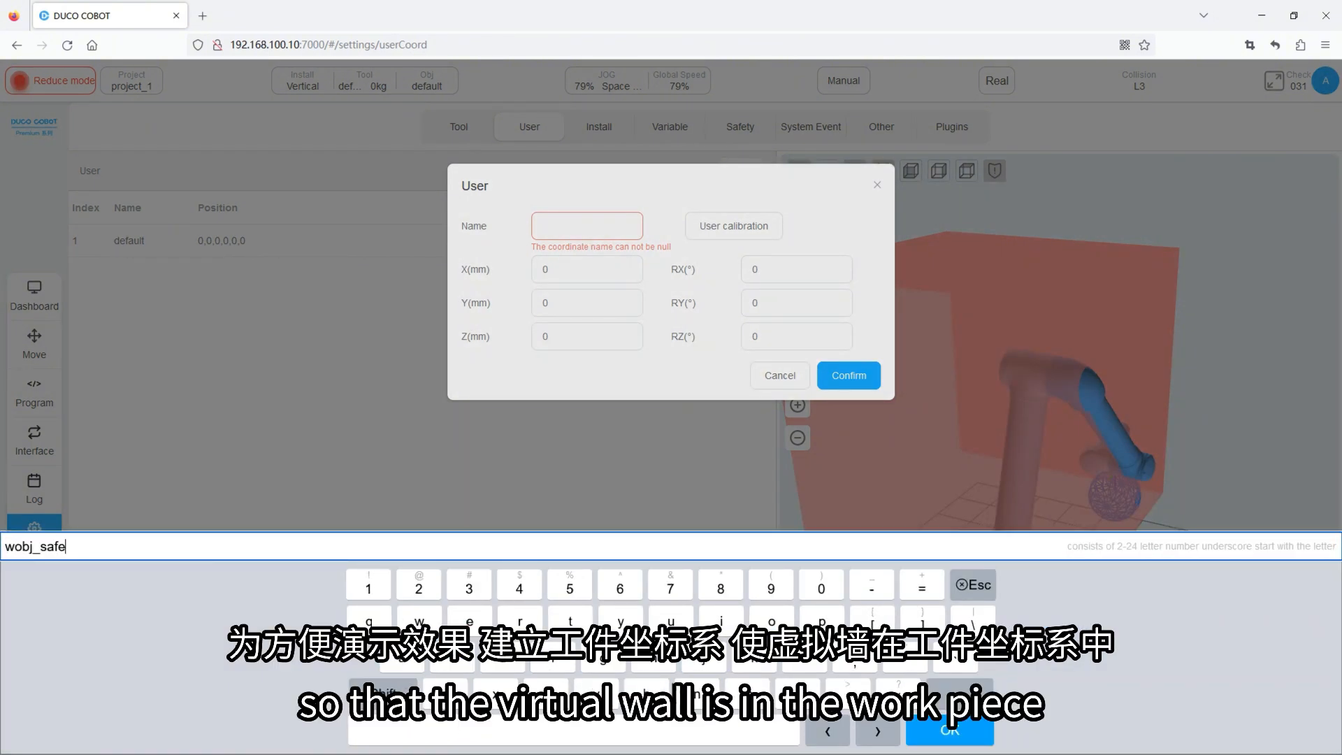
click(924, 735)
Set both X and Y of the wobj_safe1 coordinate system to 500 mm and save it
click(706, 376)
click(666, 448)
click(666, 448)
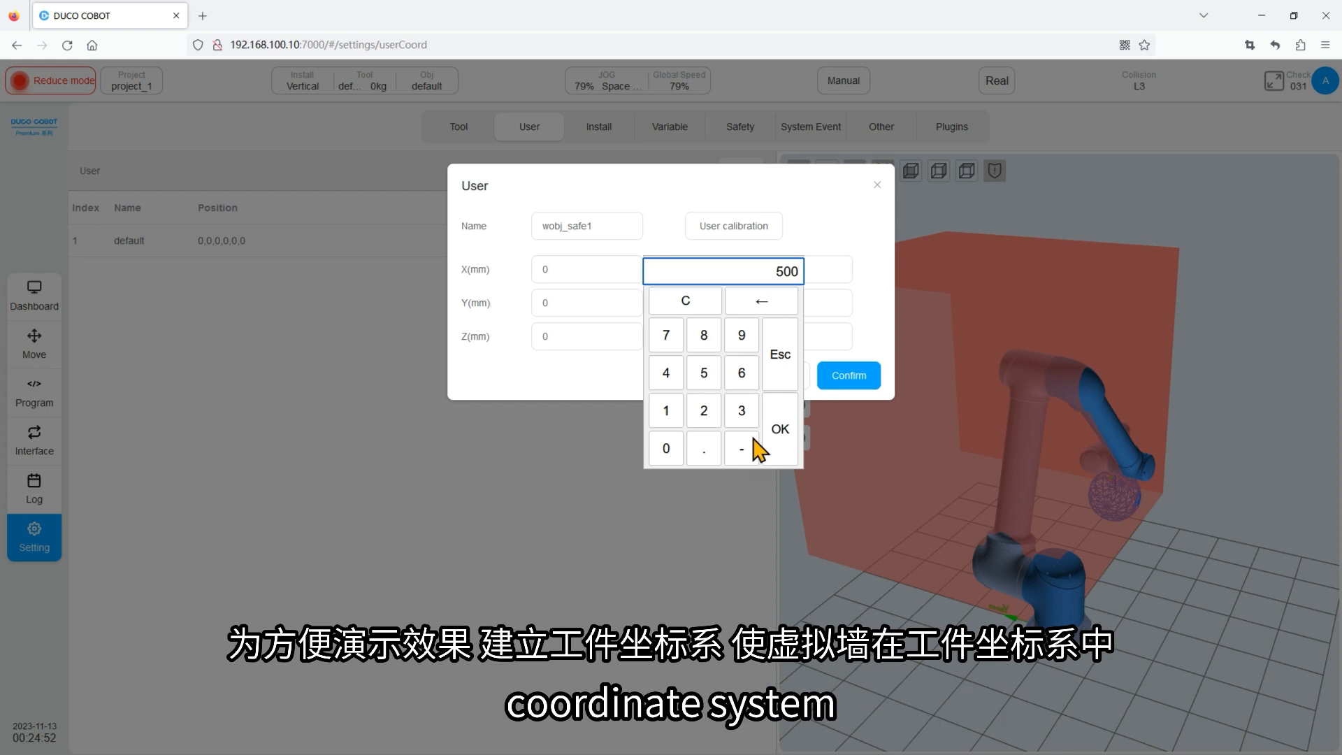
click(777, 434)
click(615, 311)
click(707, 411)
click(665, 483)
click(665, 486)
click(780, 462)
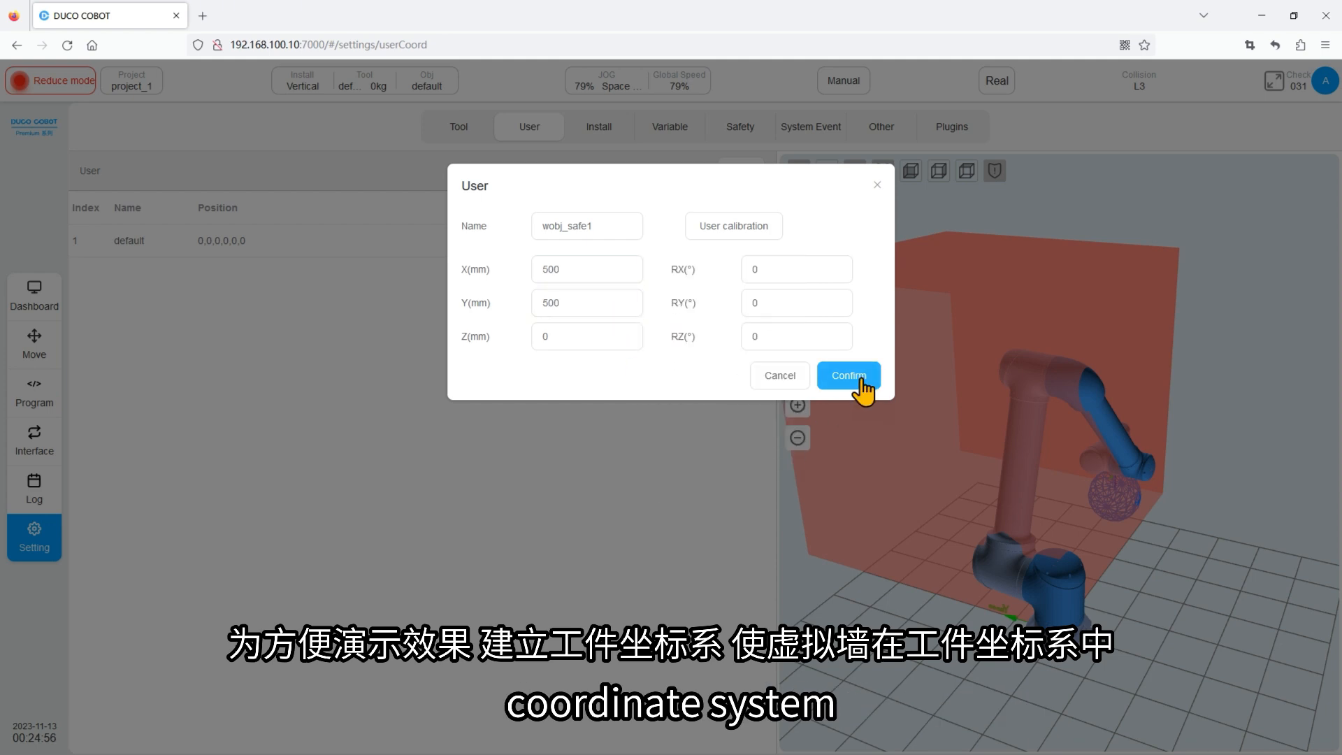
click(848, 375)
Set wobj_safe1 as the robot's current user coordinate system
click(706, 273)
click(776, 323)
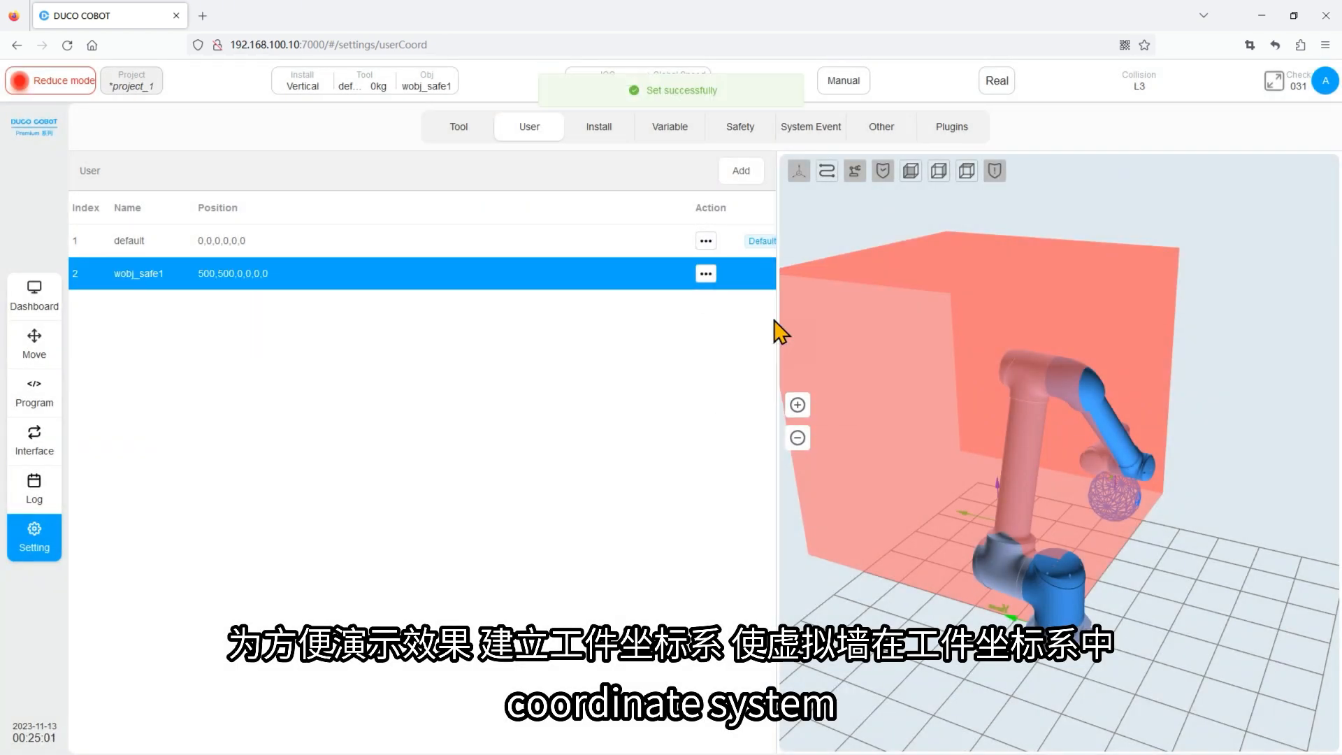
drag(917, 454, 954, 466)
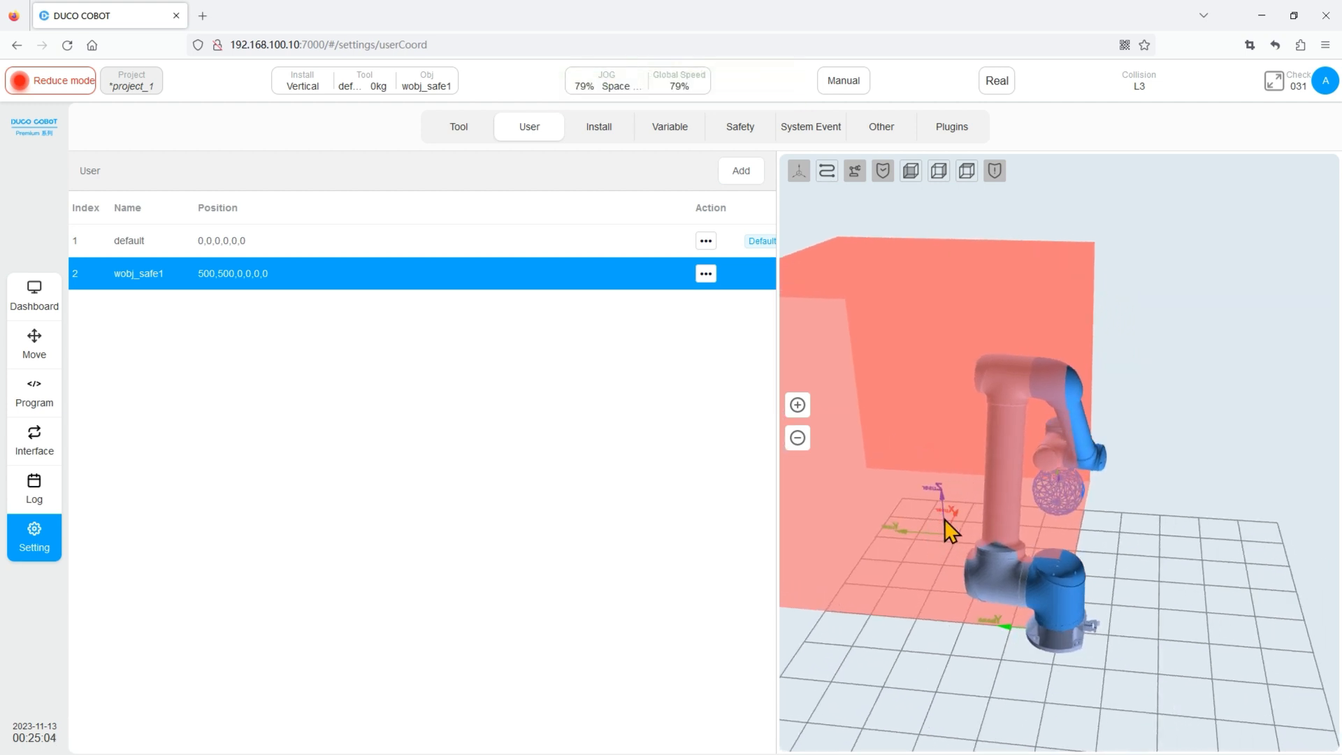
Unlock the Safety settings by entering the safety password
click(732, 129)
click(117, 731)
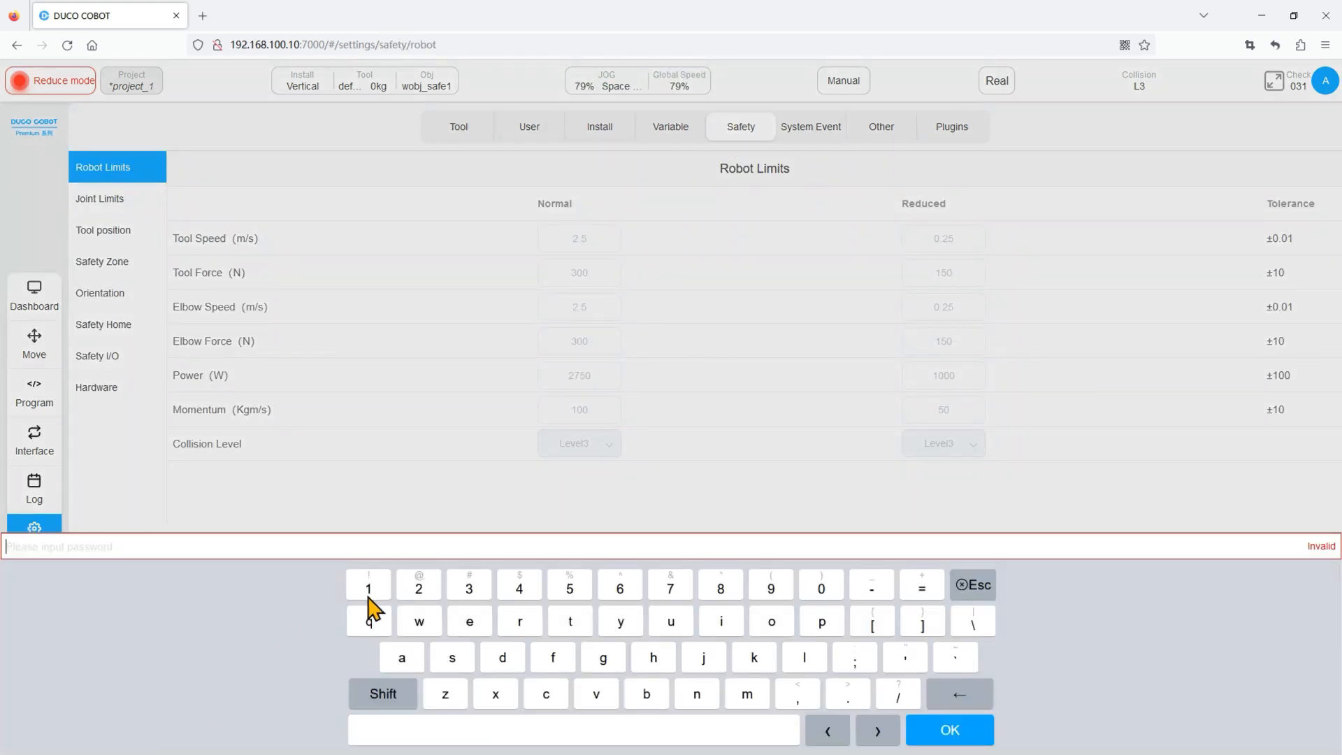
click(420, 591)
click(420, 591)
click(420, 590)
click(950, 730)
Change the coordinate system of the zone_1 box to wobj_safe1 and apply the safety configuration
click(111, 263)
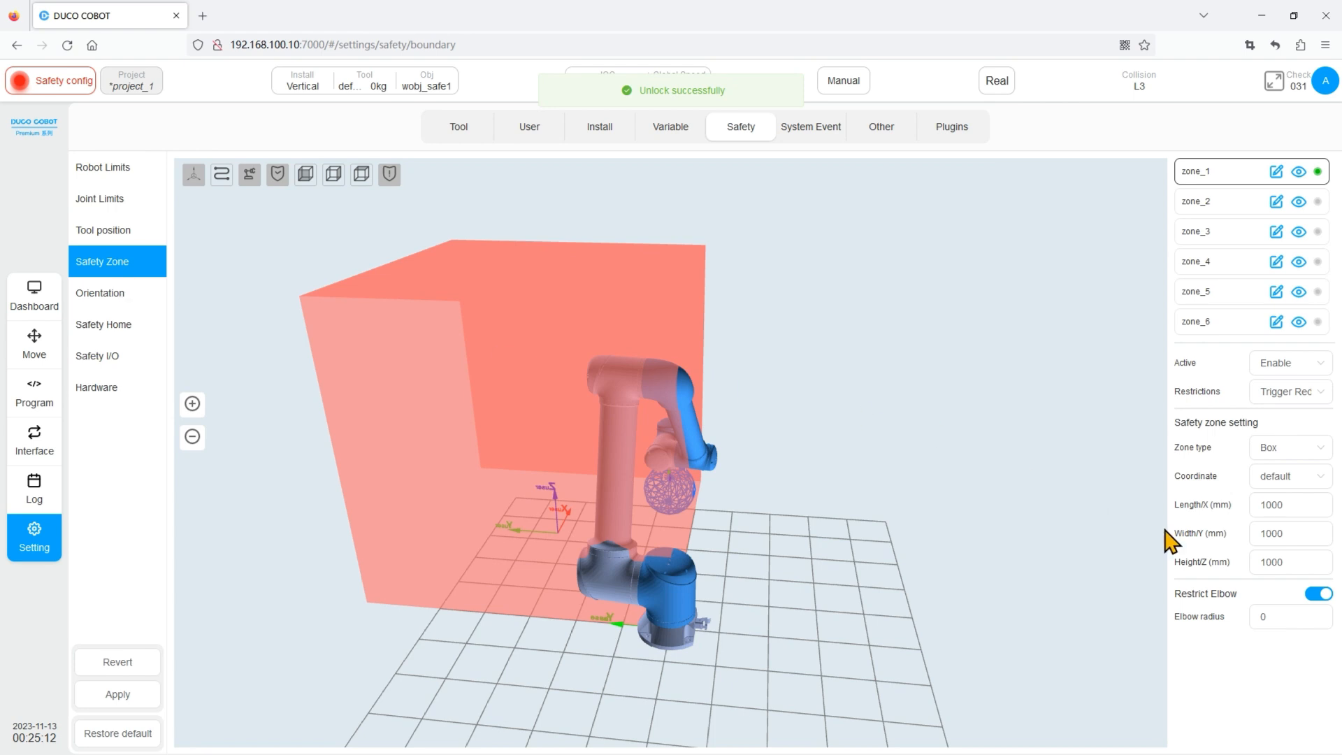
click(1283, 482)
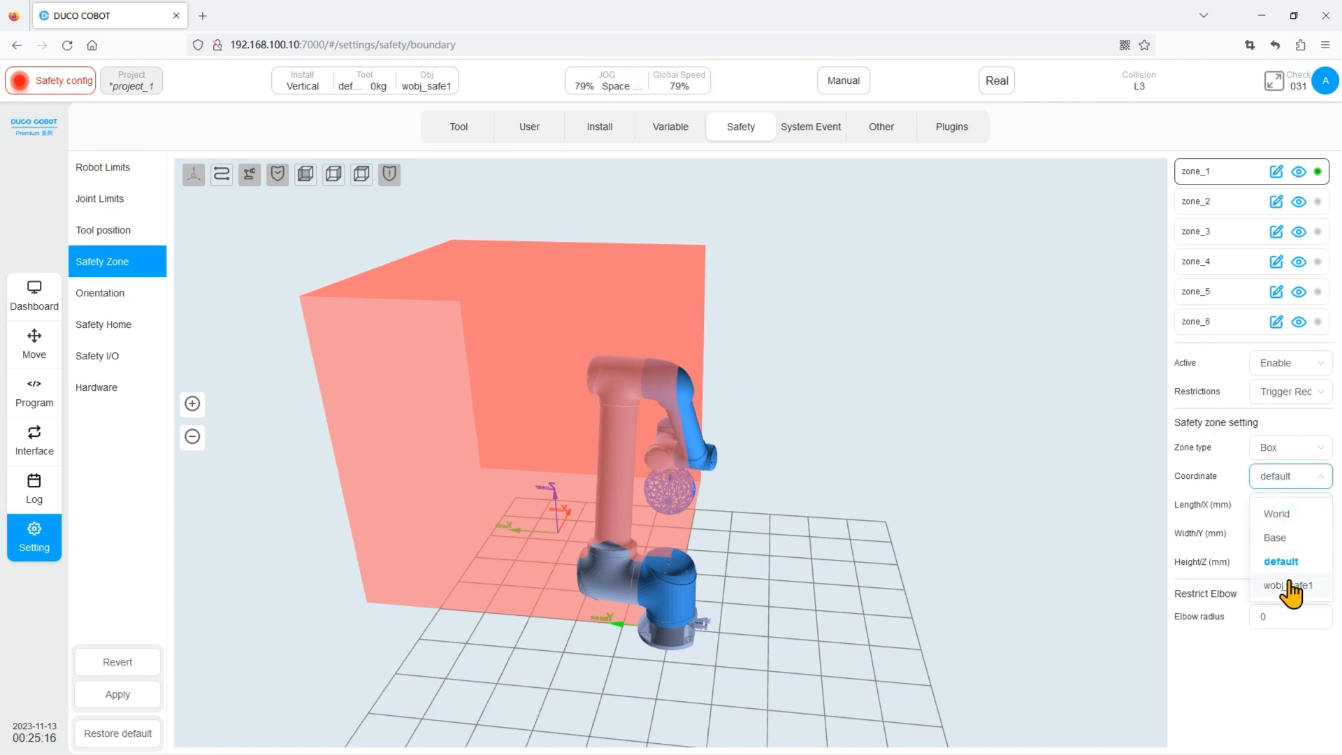
click(1289, 592)
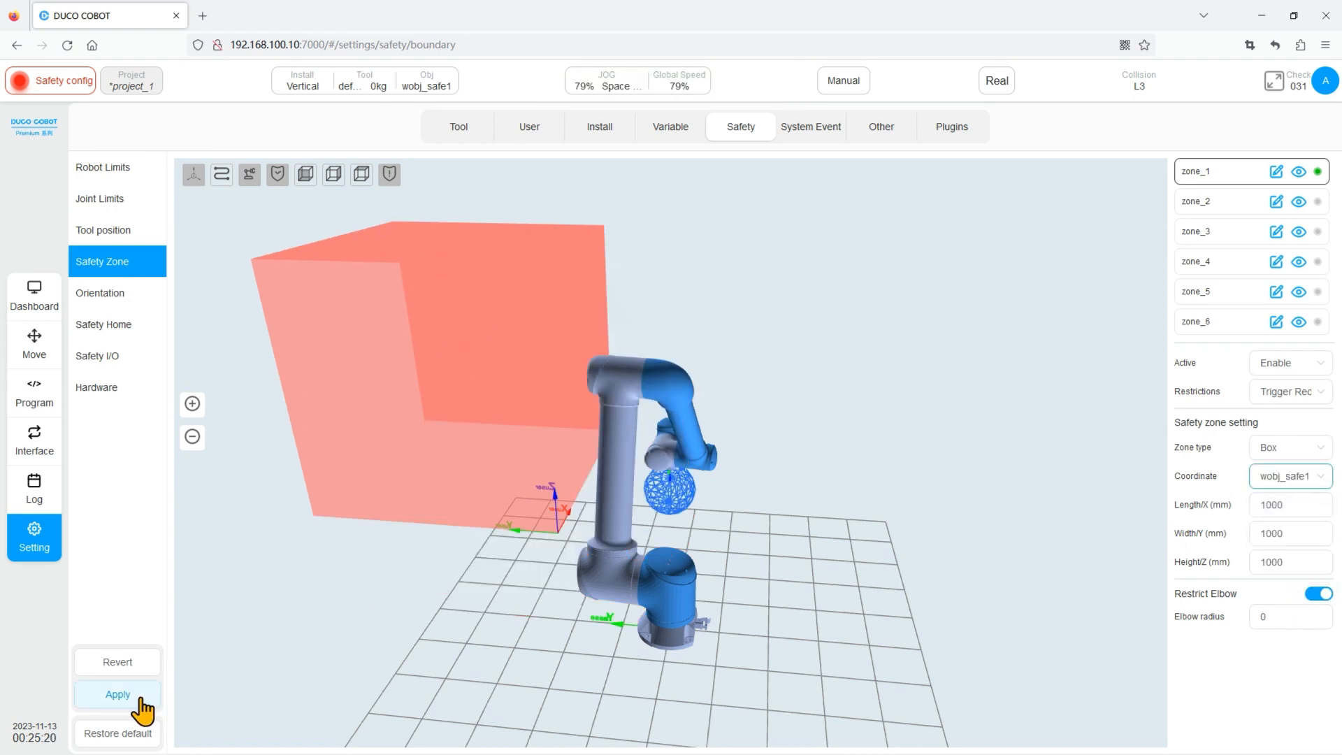
click(117, 694)
click(730, 428)
click(671, 514)
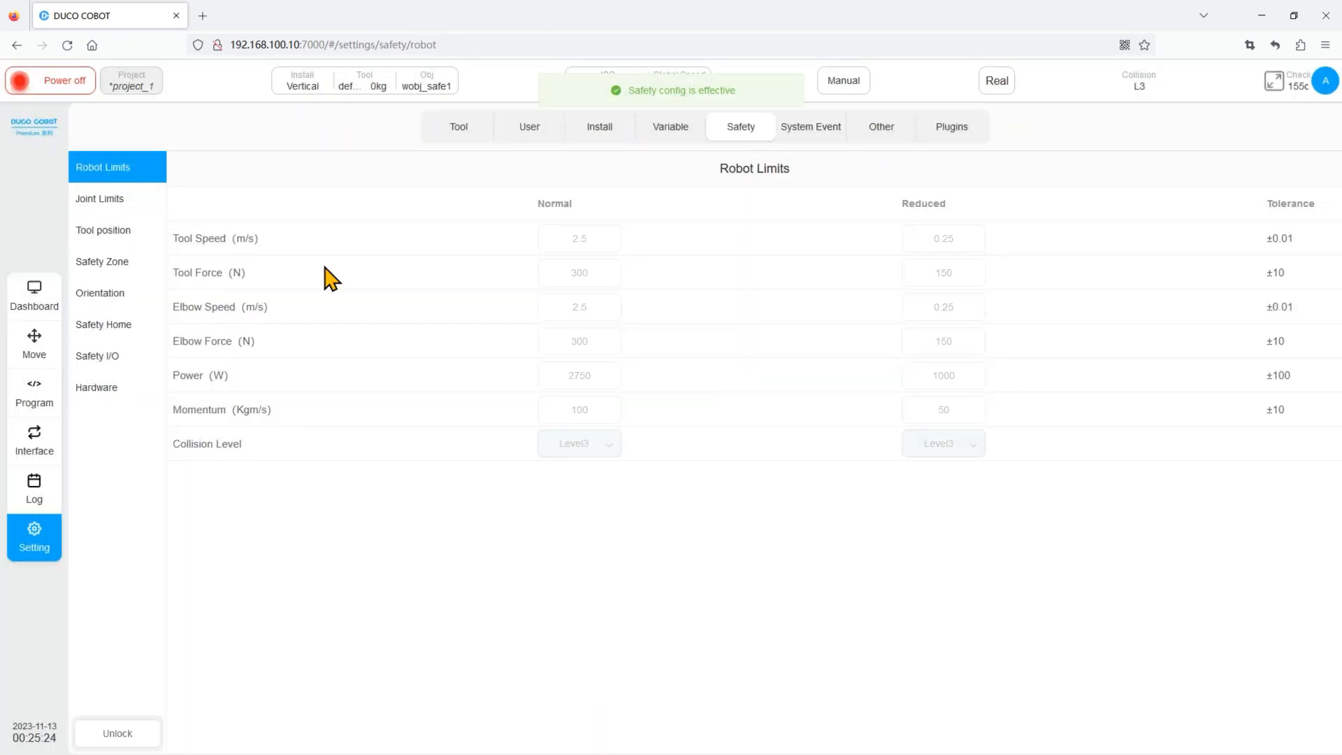
Save the project and power on the robot from the Move page
click(132, 80)
click(144, 180)
click(28, 341)
click(65, 84)
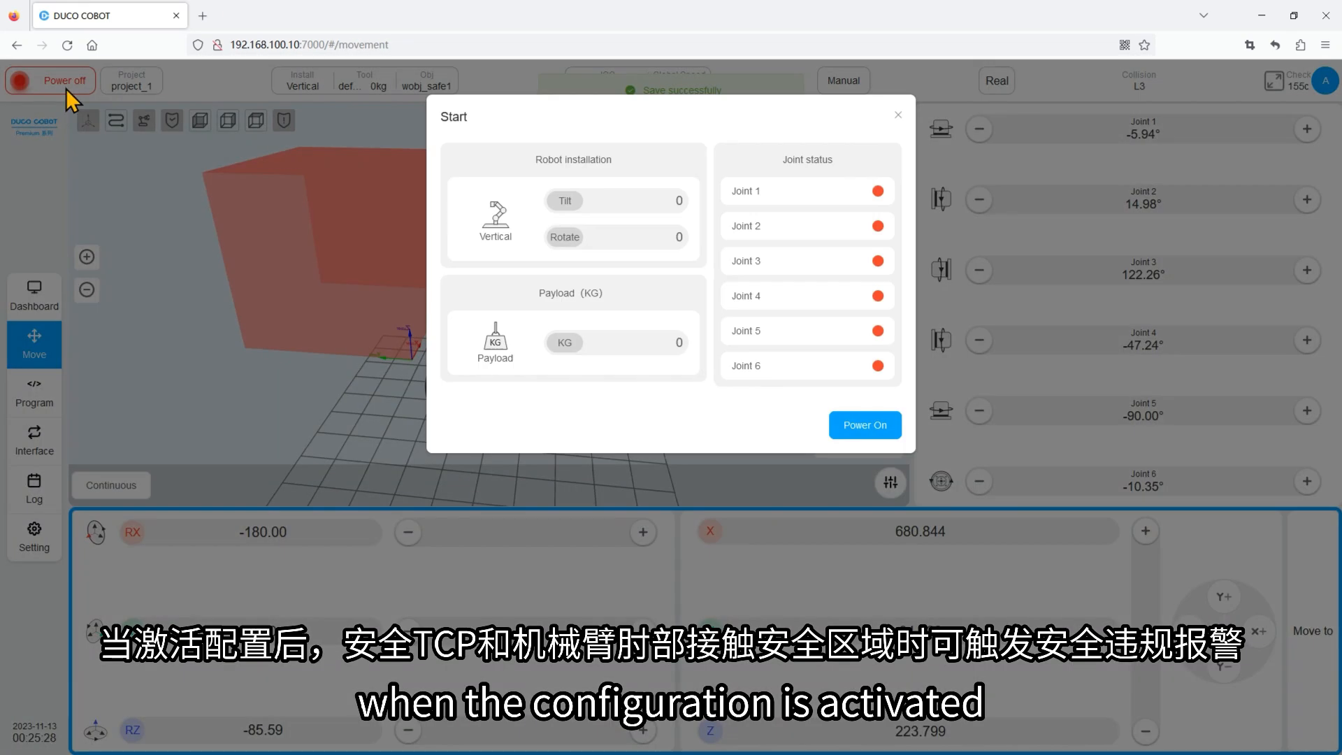
click(887, 435)
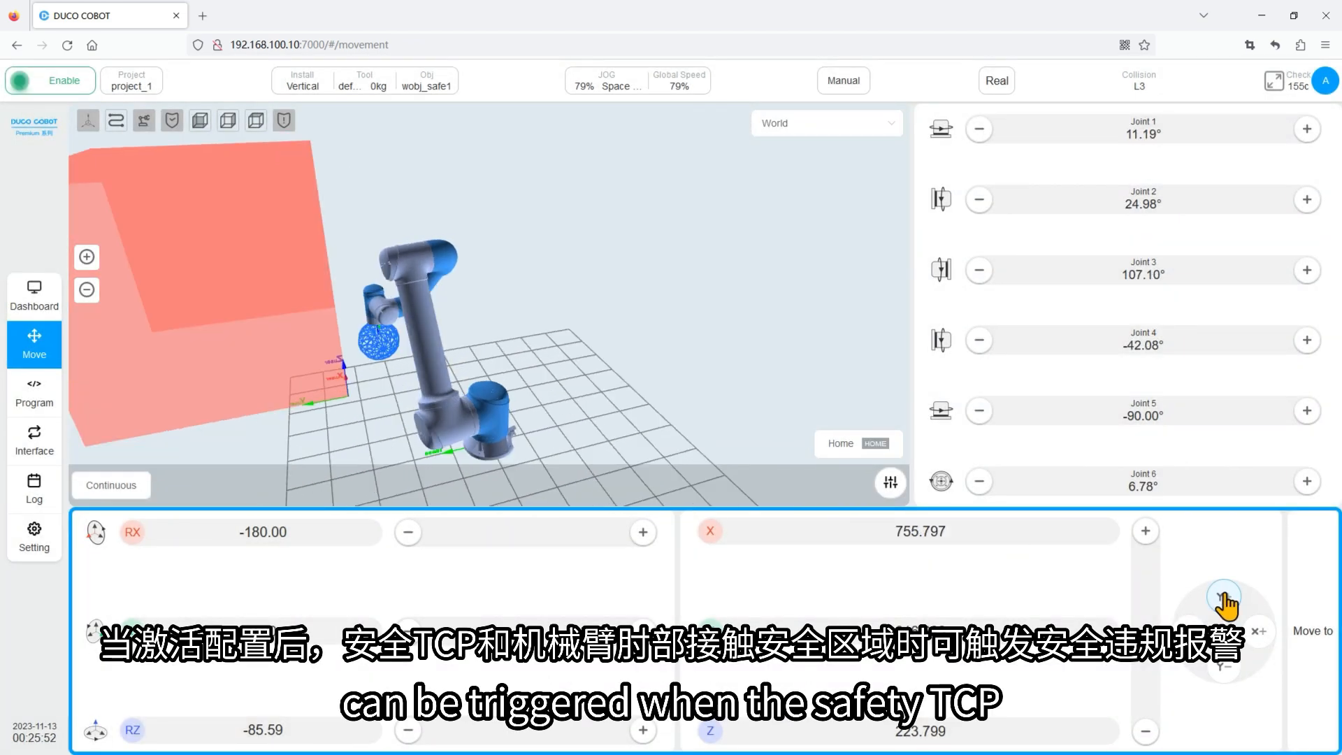
Test the safety zone by jogging the robot in Y+ into the box and back out in Y-
click(1223, 600)
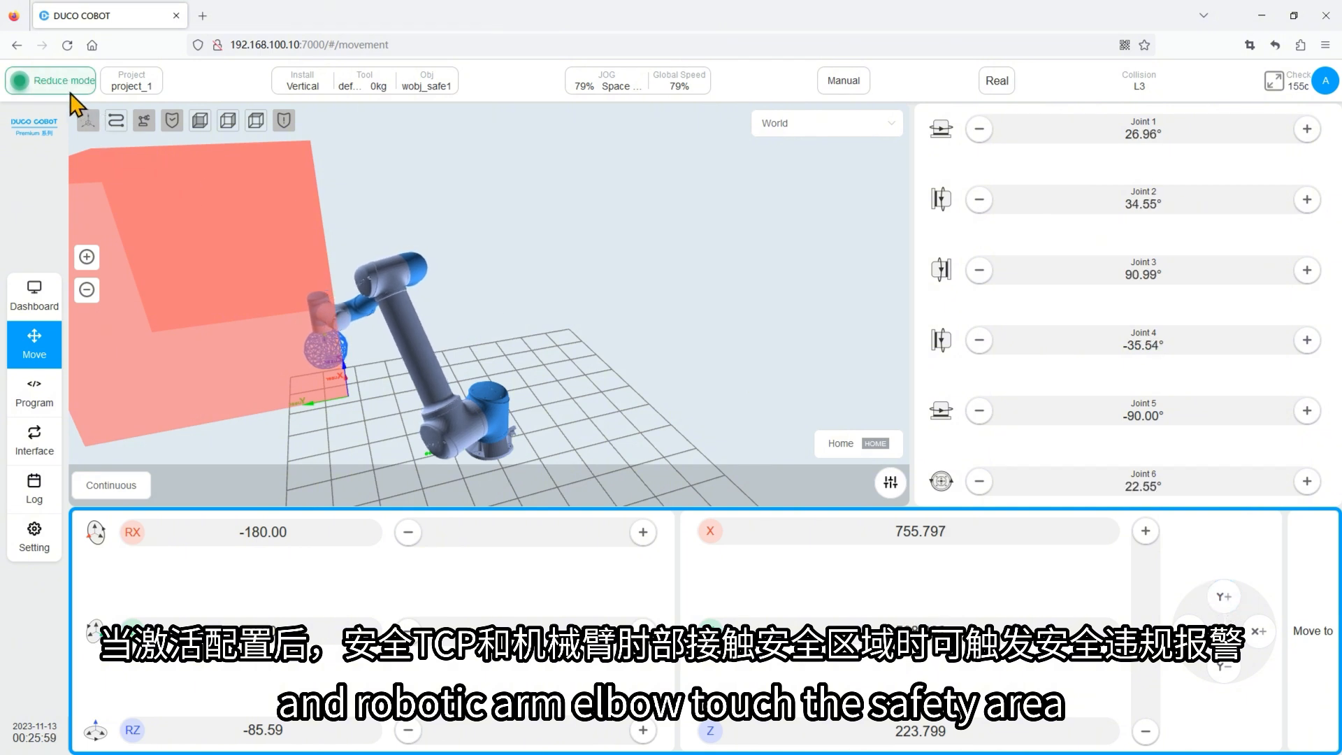
click(1223, 666)
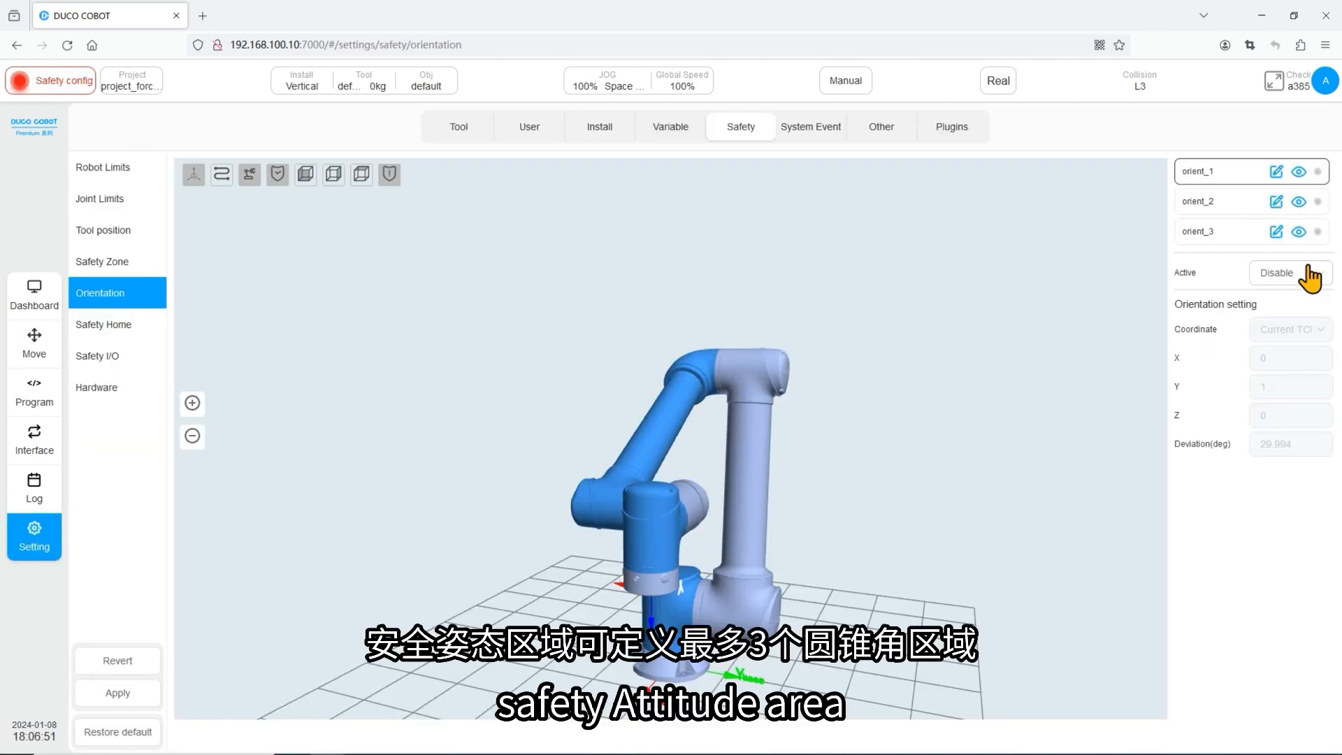
Enable the orient_1 orientation limit, set its coordinate to Current TCP, and apply the safety configuration
click(1307, 274)
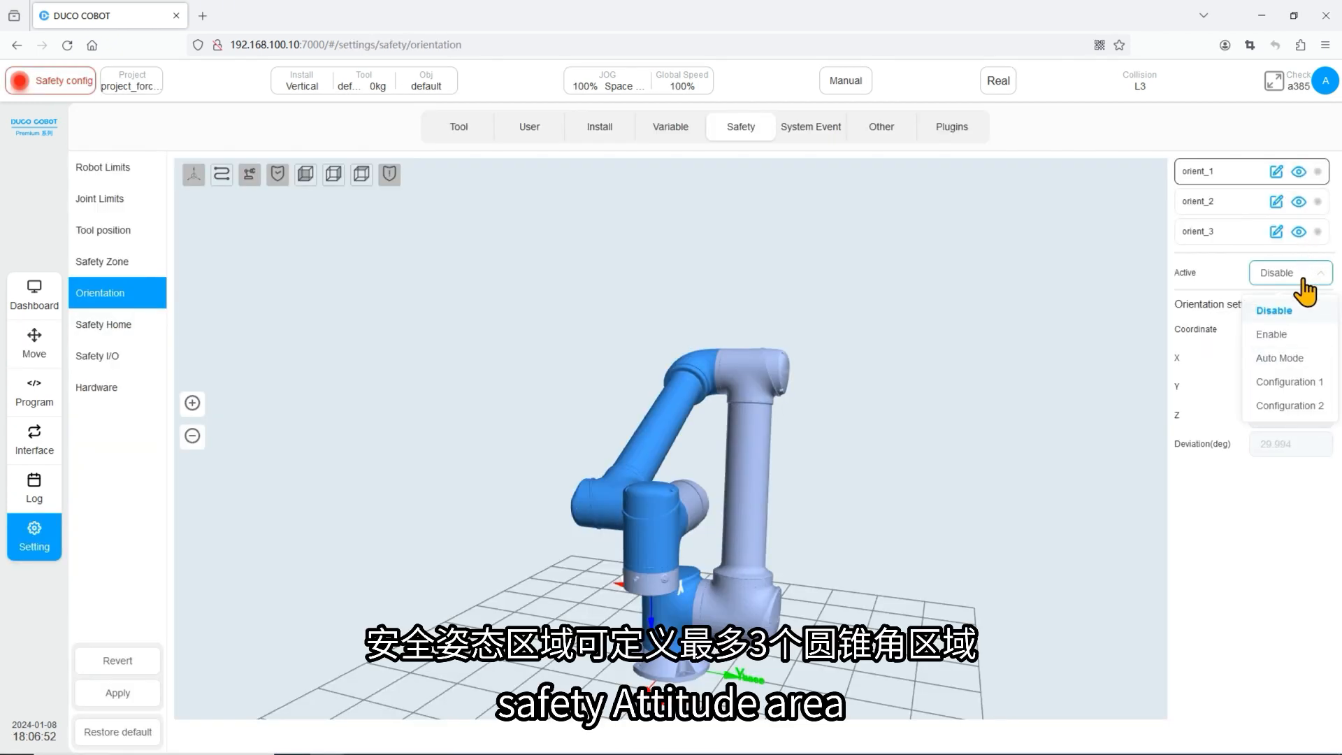
click(1283, 334)
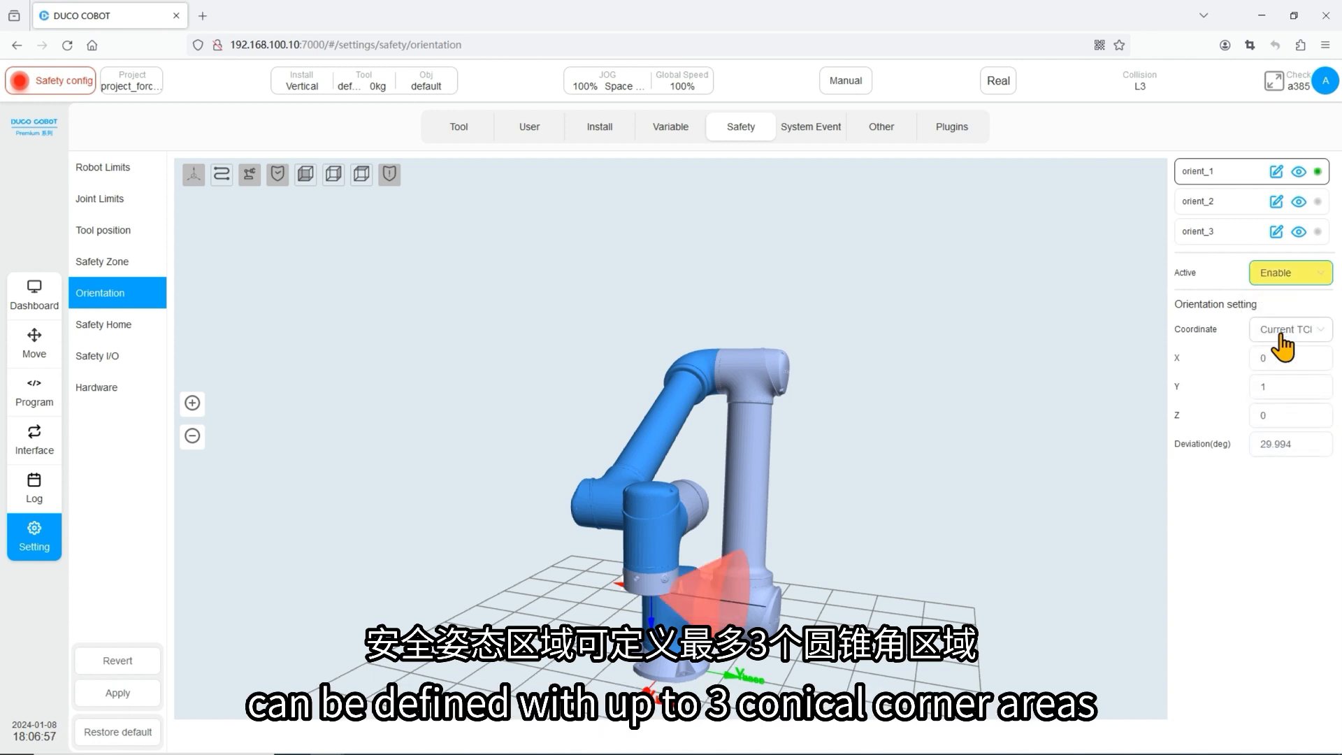
click(1277, 337)
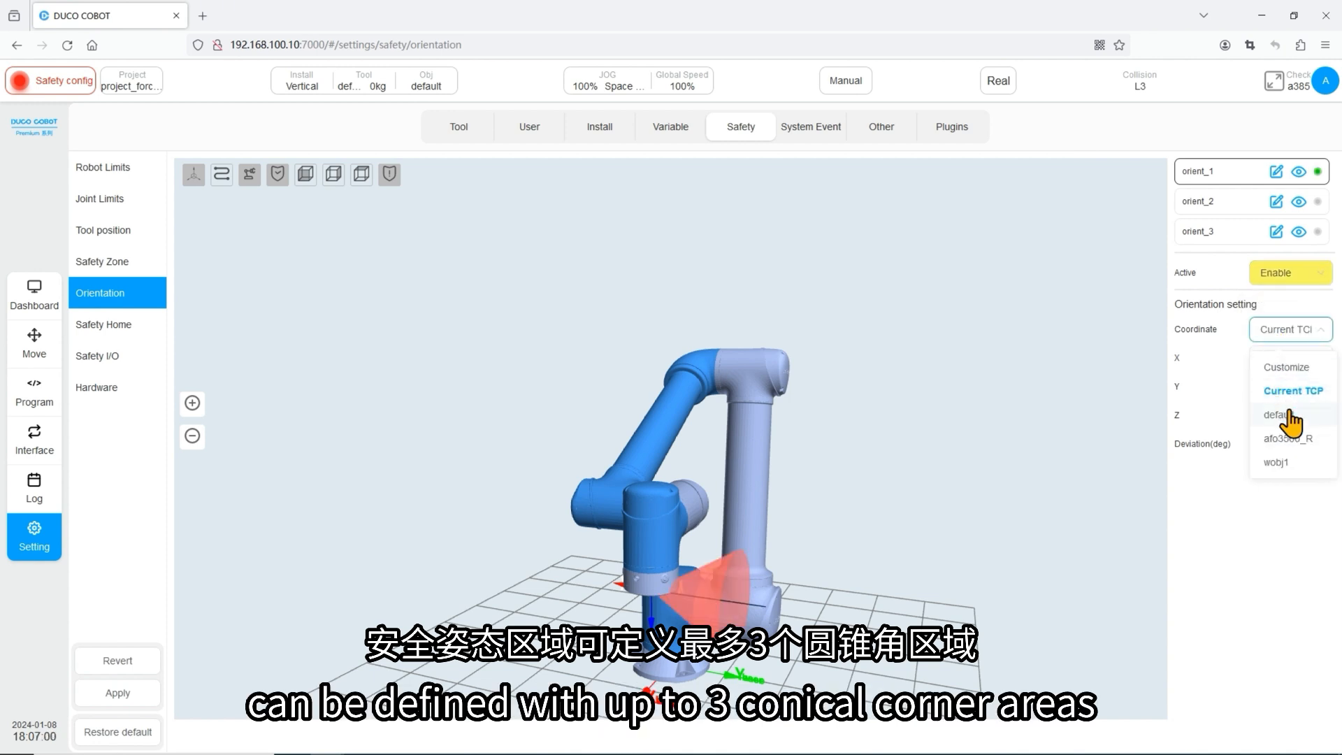
click(1281, 414)
click(1293, 336)
click(1294, 389)
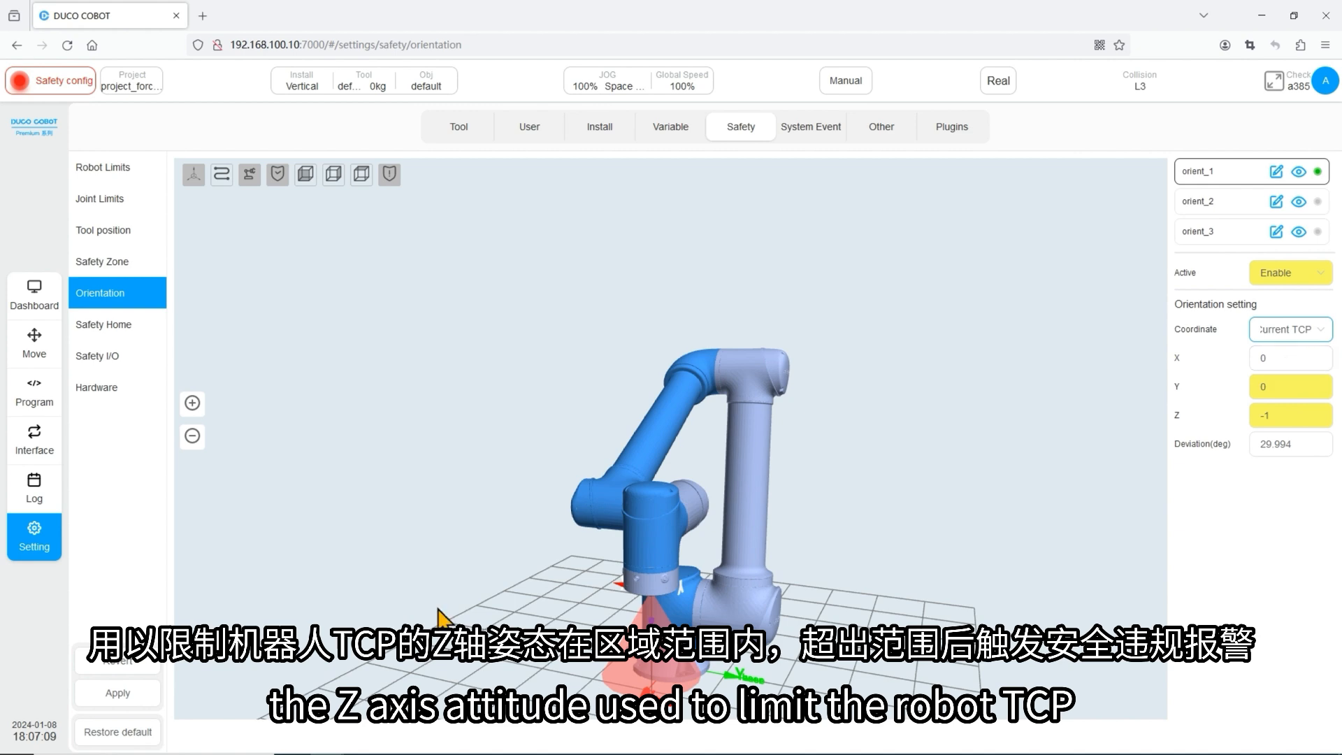
click(133, 694)
click(672, 514)
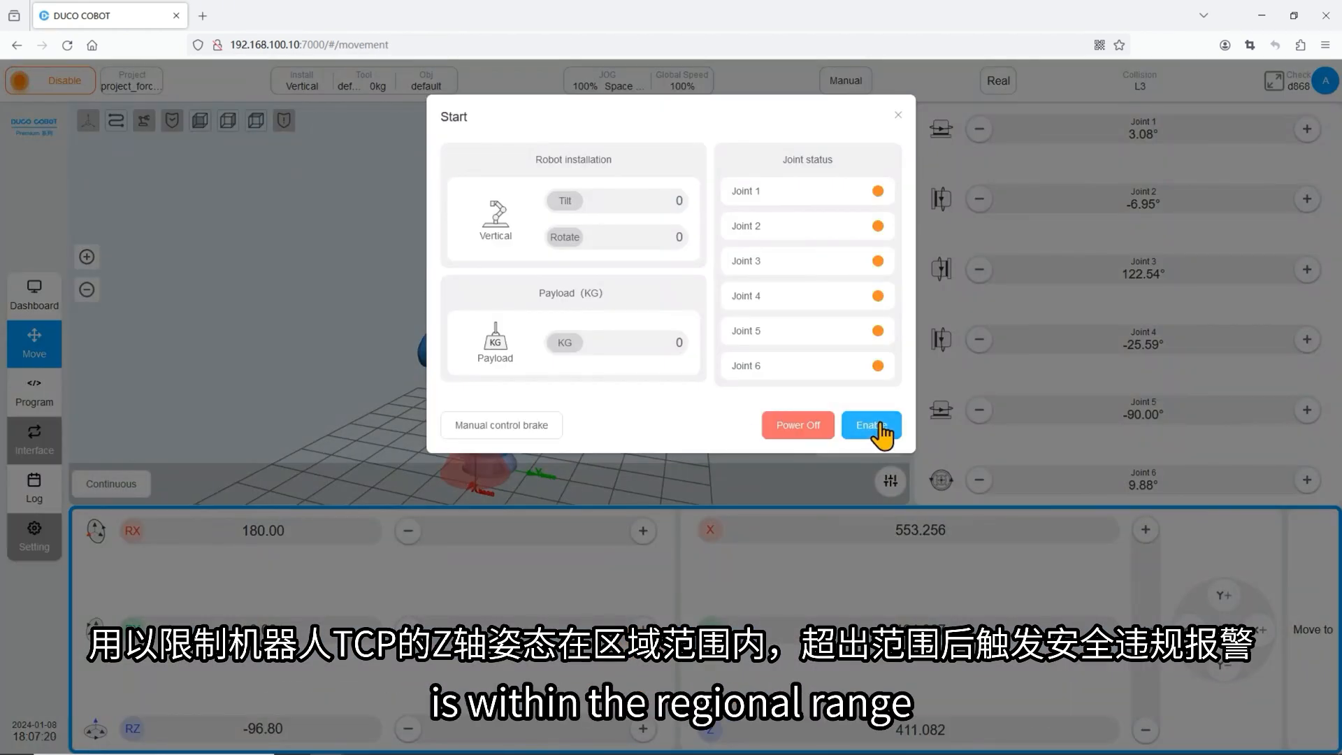
Enable the robot and test the orientation limit by jogging the tool's rotation until it tilts outside the cone
click(877, 447)
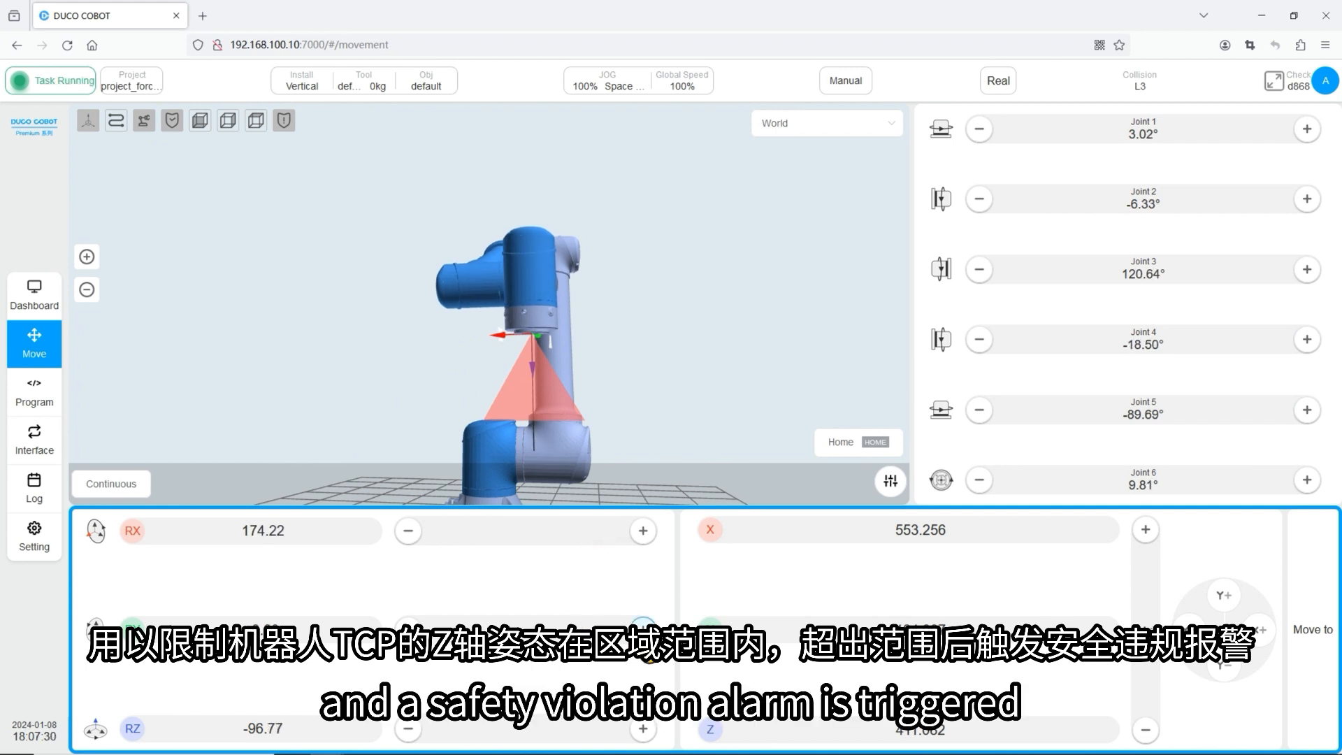
click(643, 530)
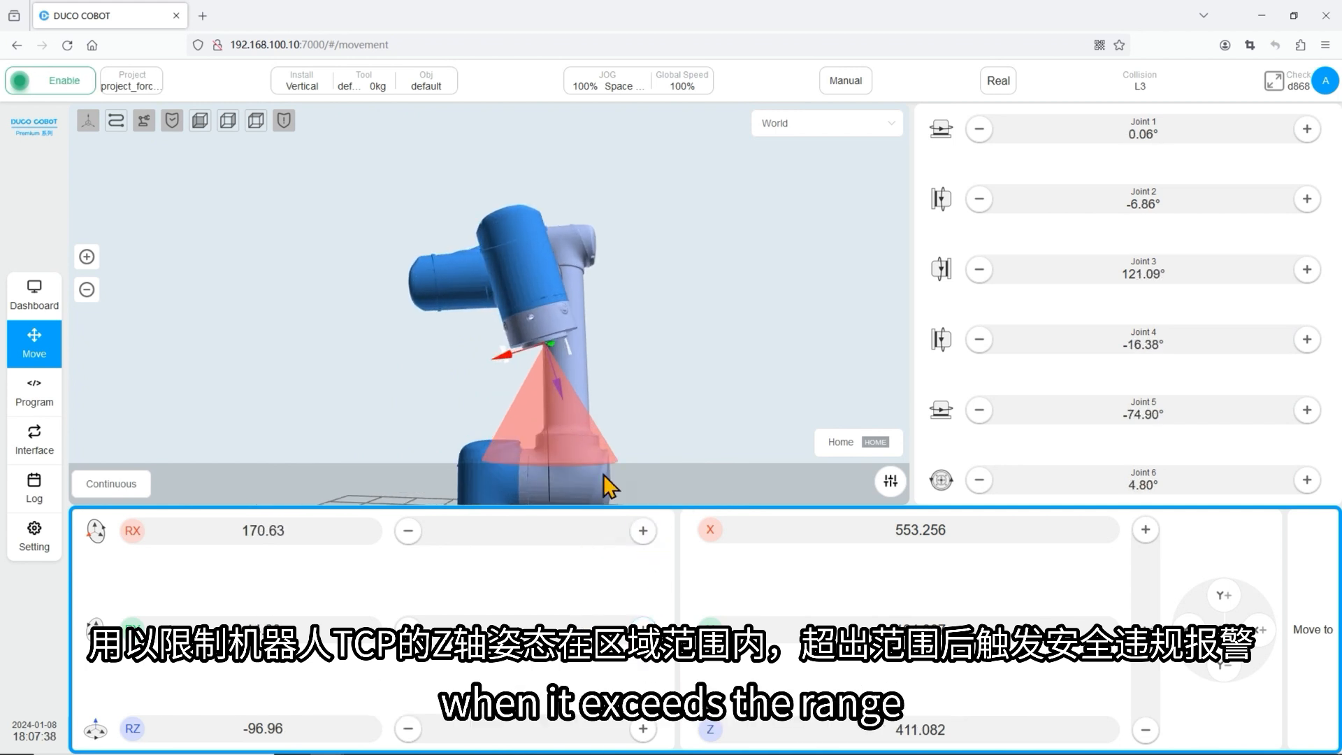
click(643, 531)
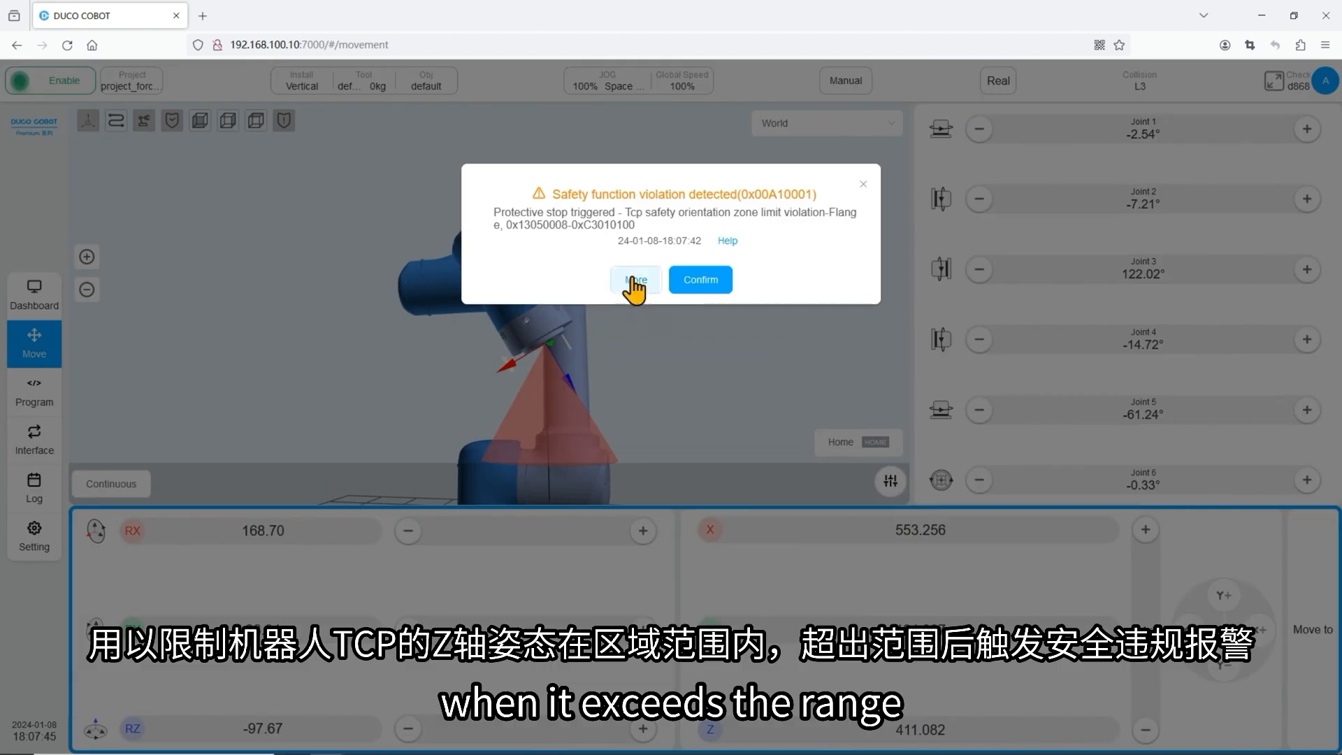
click(634, 281)
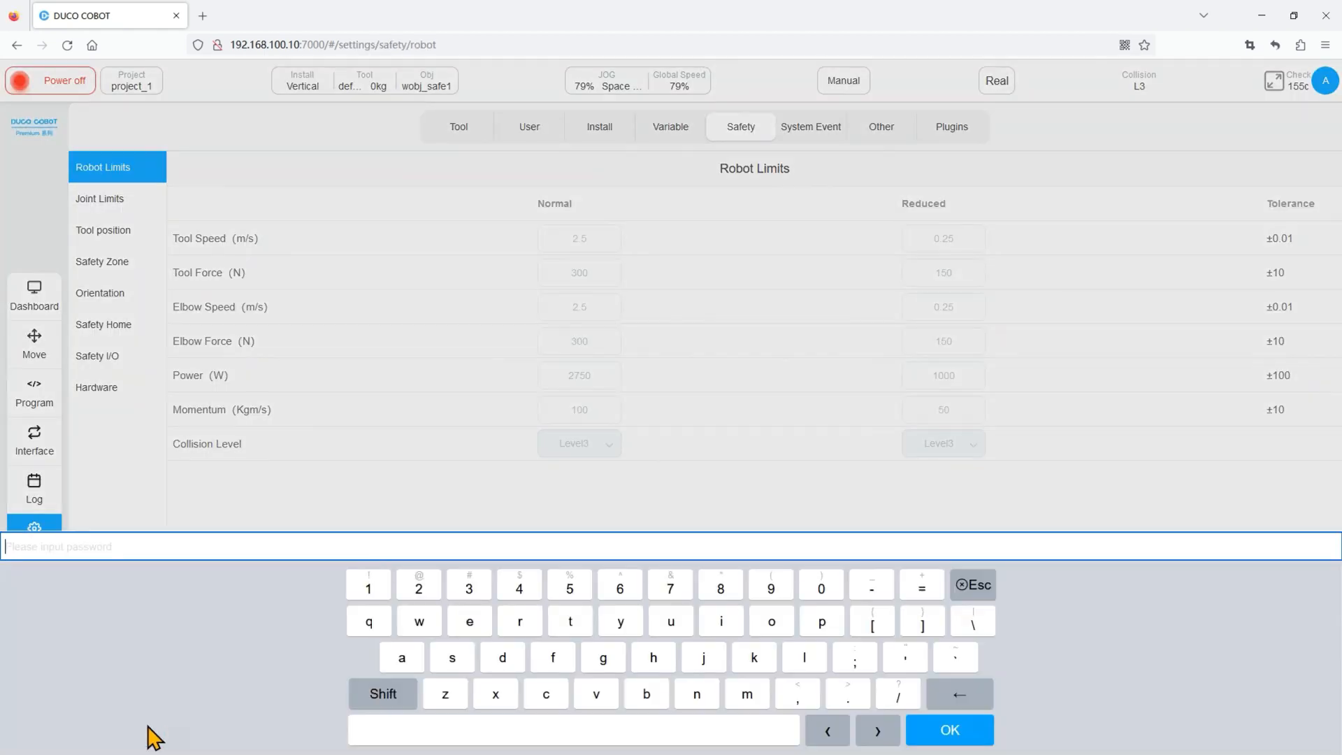
Unlock the Safety settings by entering the safety password and open the Safety Home settings
click(369, 591)
click(419, 591)
click(469, 591)
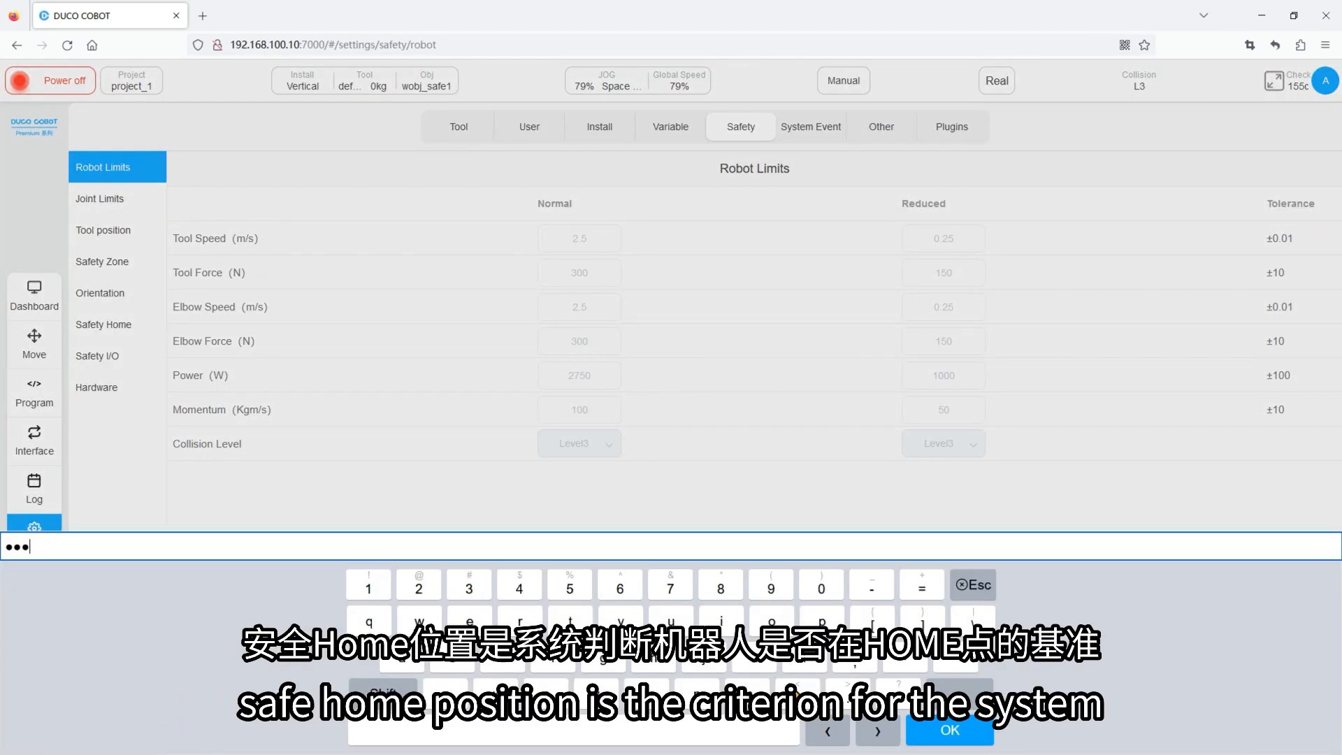
click(949, 733)
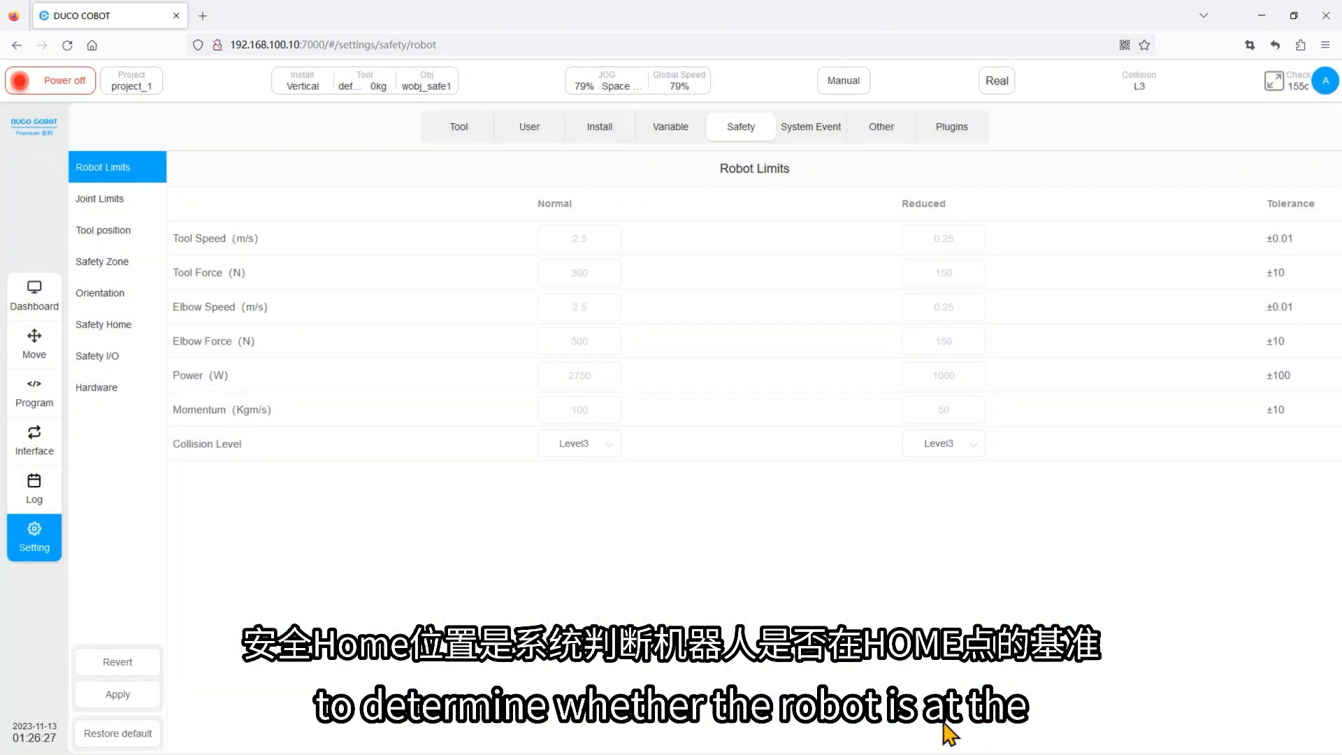
click(110, 334)
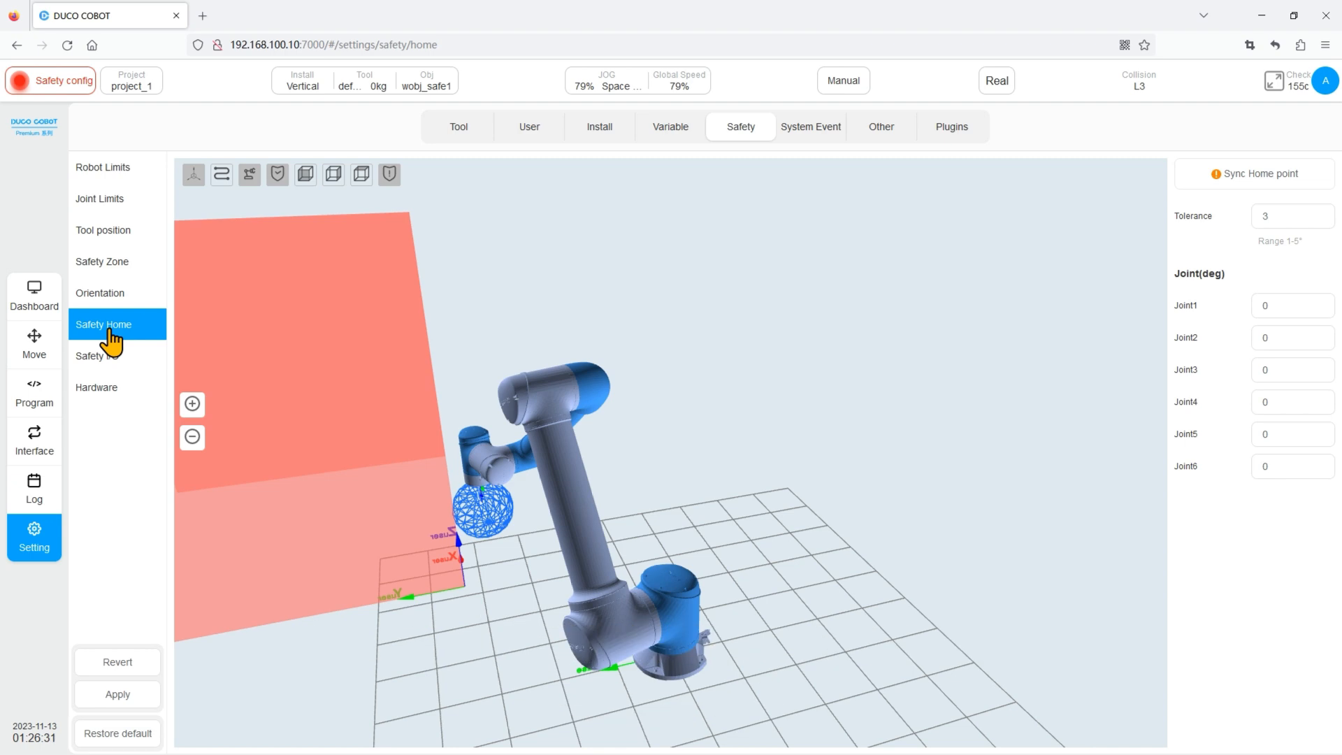
Assign the Home signal to the Function Out 1 register in the Interface settings
click(44, 349)
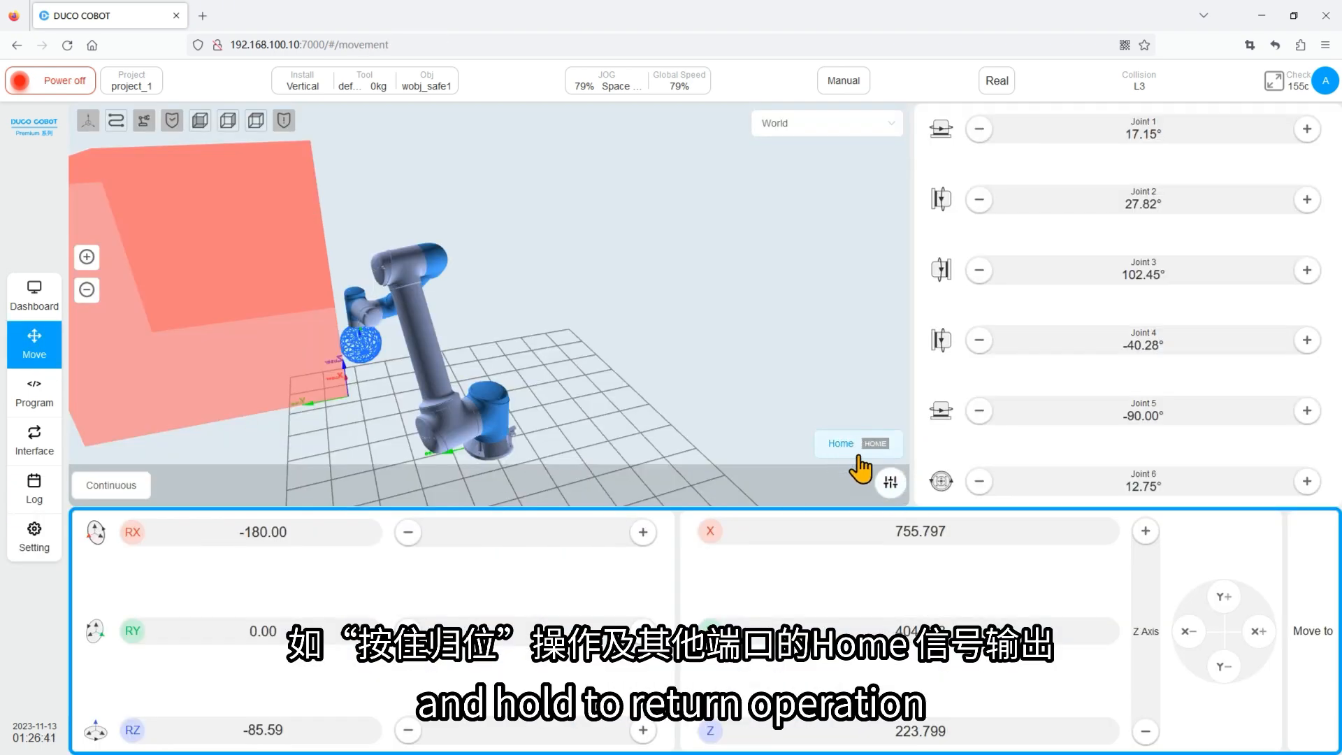
click(40, 442)
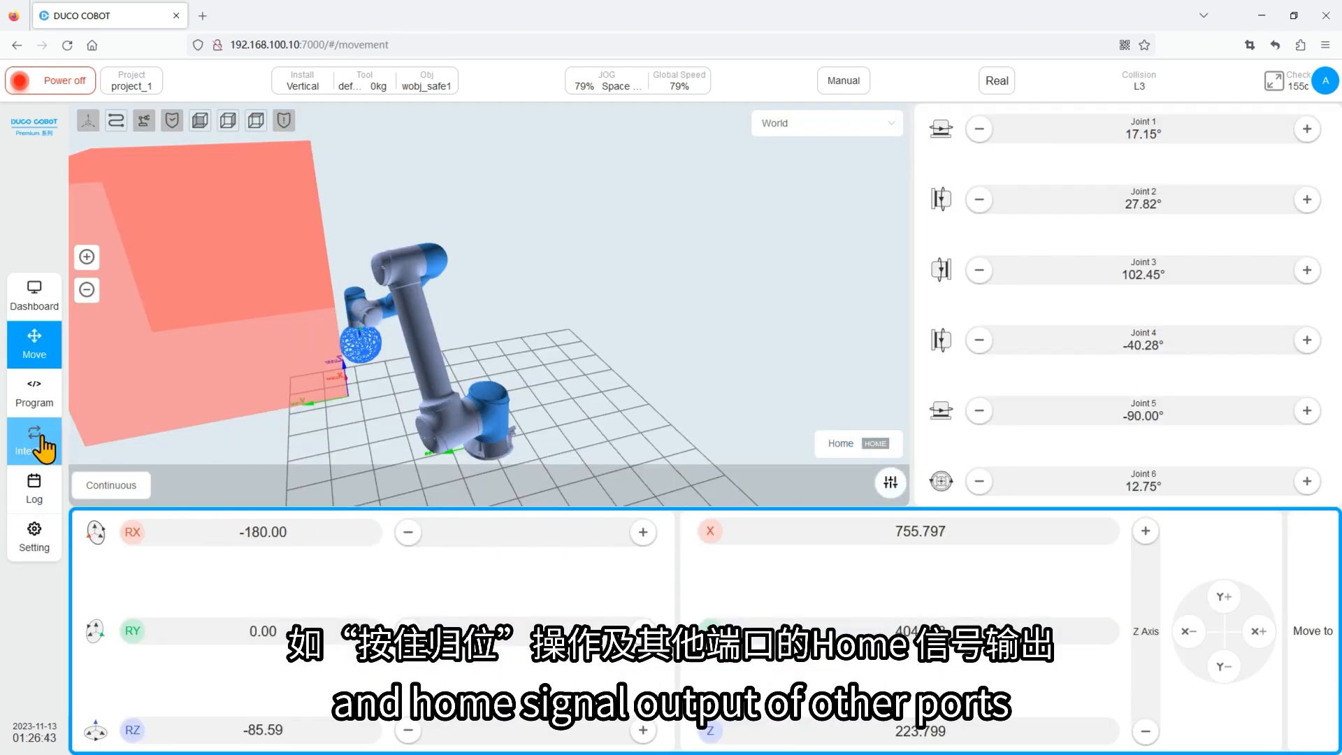
click(591, 137)
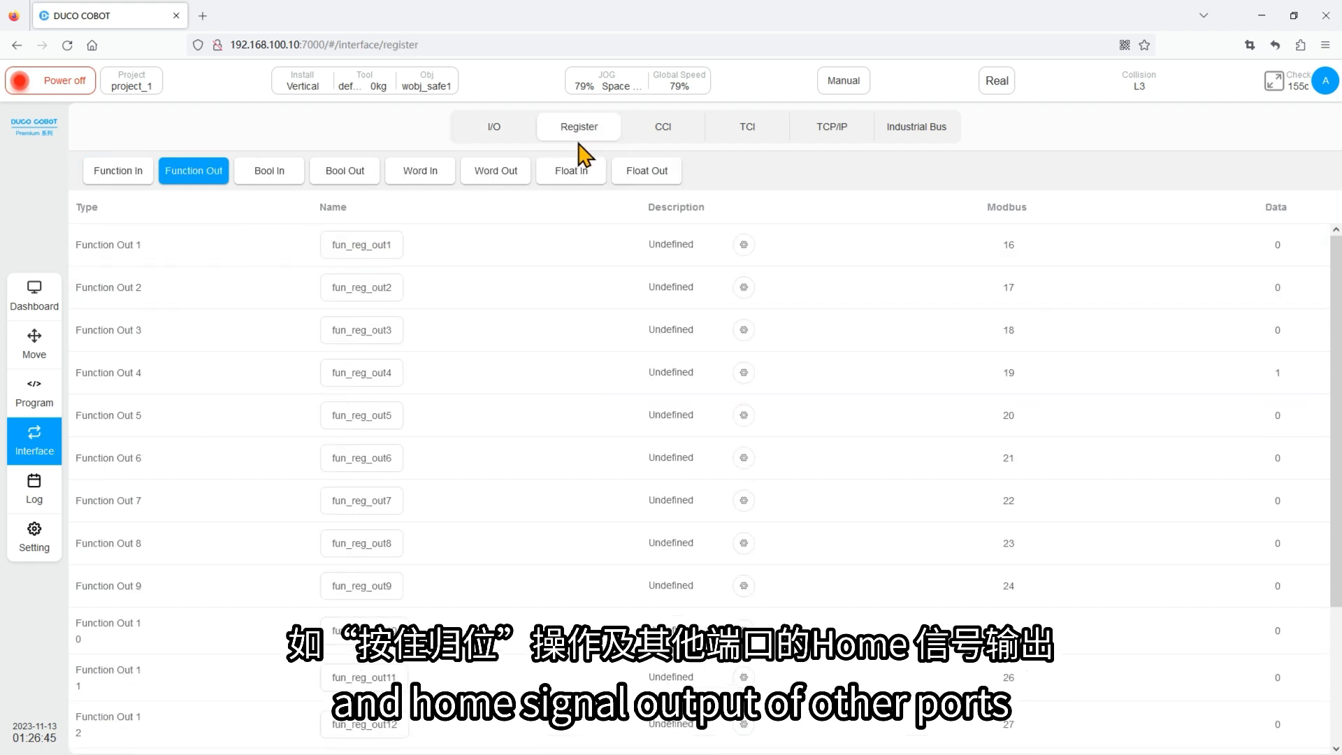
click(744, 244)
click(711, 246)
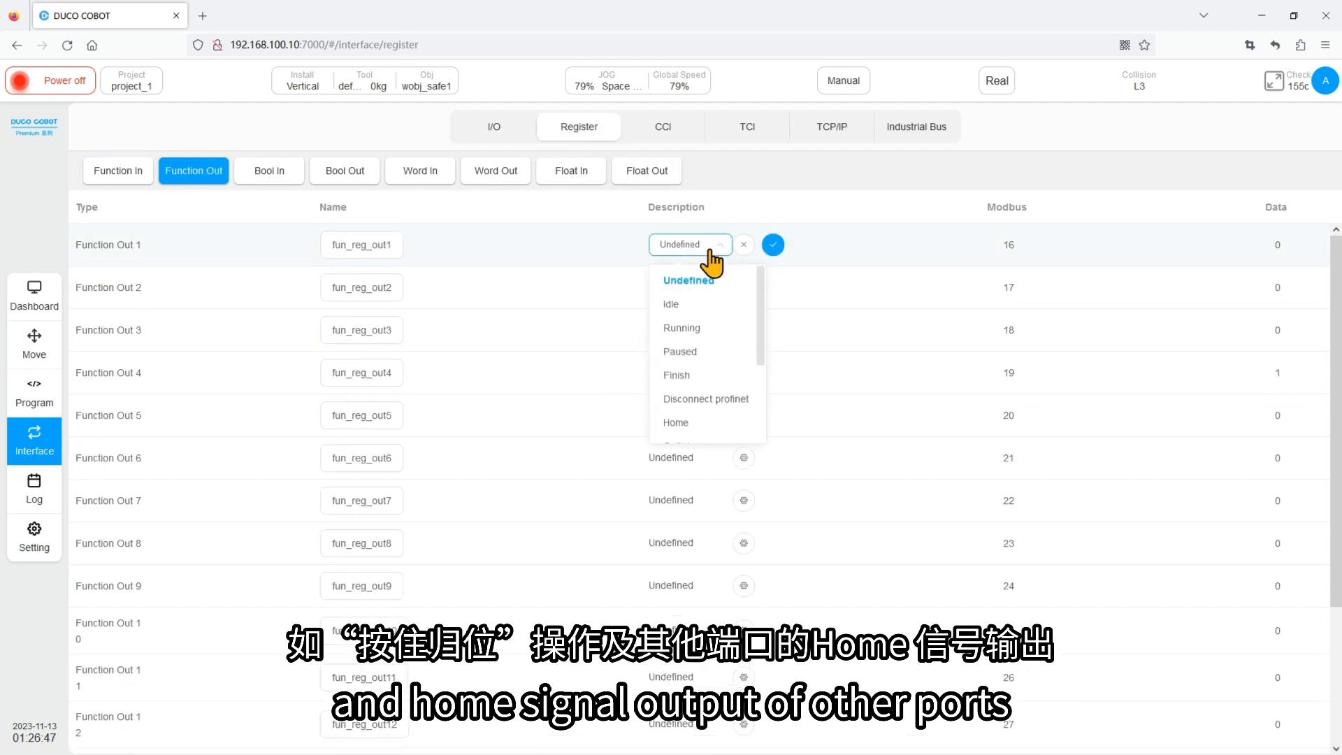
click(707, 424)
click(773, 245)
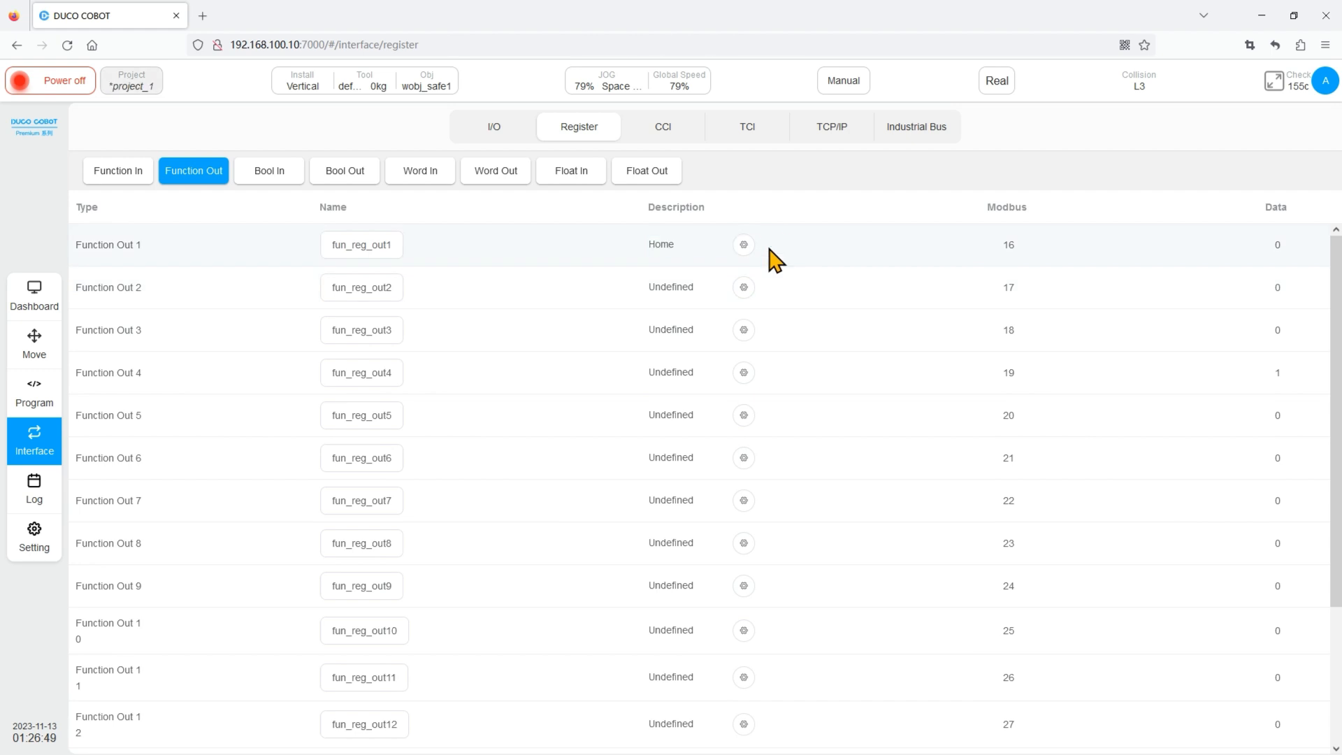
Teach a new HOME position by jogging Joint 1 to about 1° and the tool in X-, then record the joints and confirm
click(33, 549)
click(879, 128)
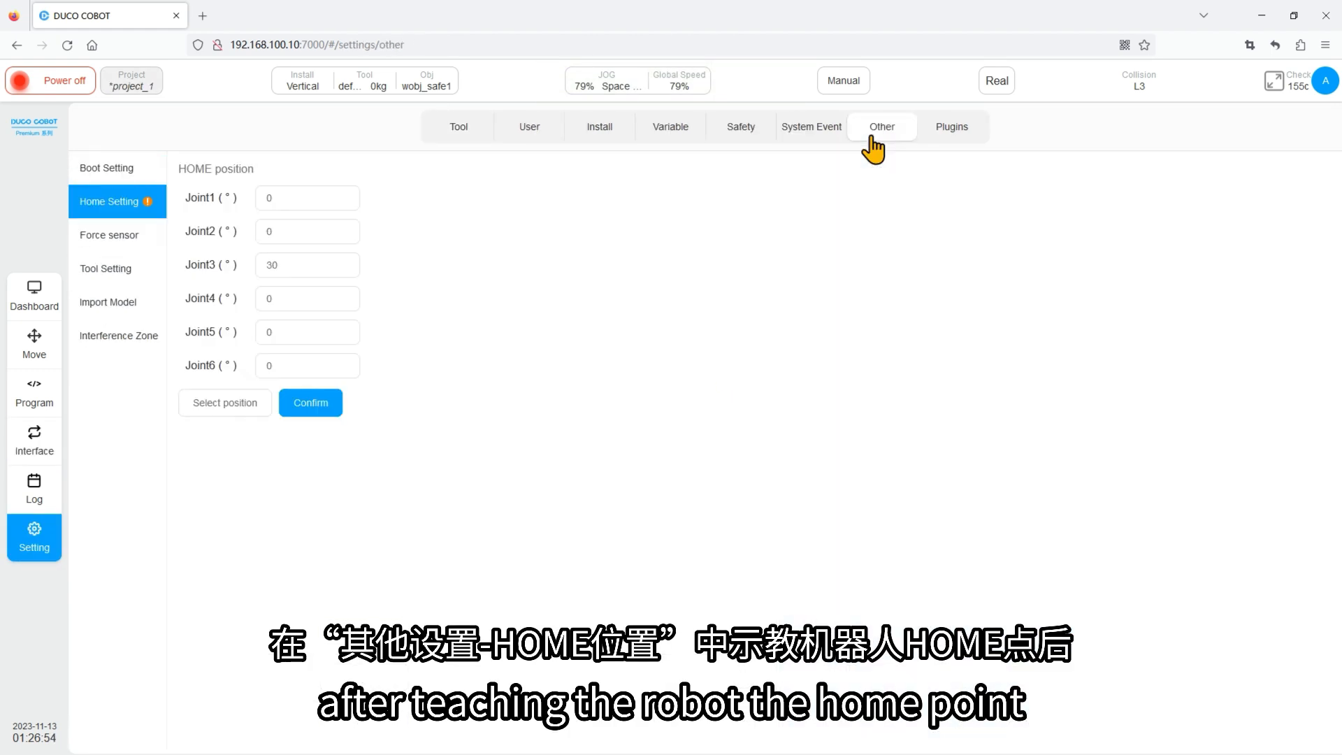
click(230, 412)
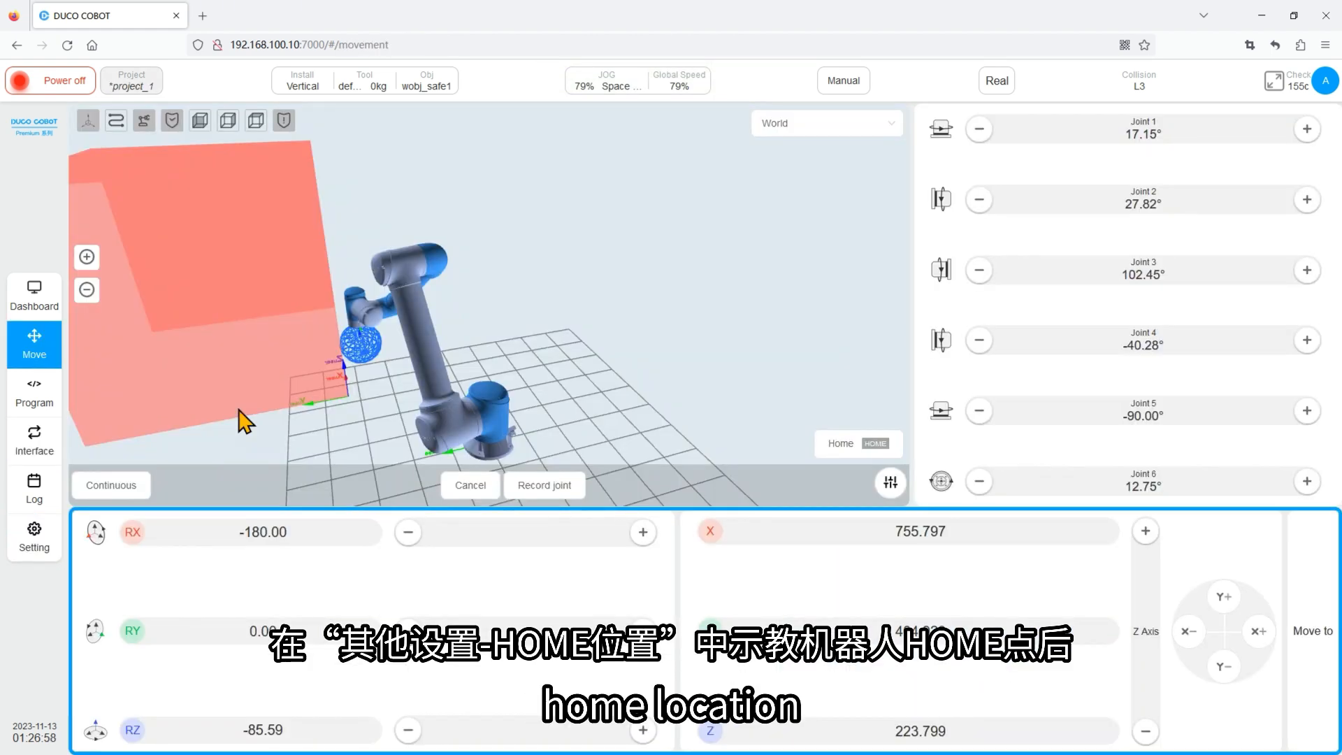
drag(978, 133, 979, 132)
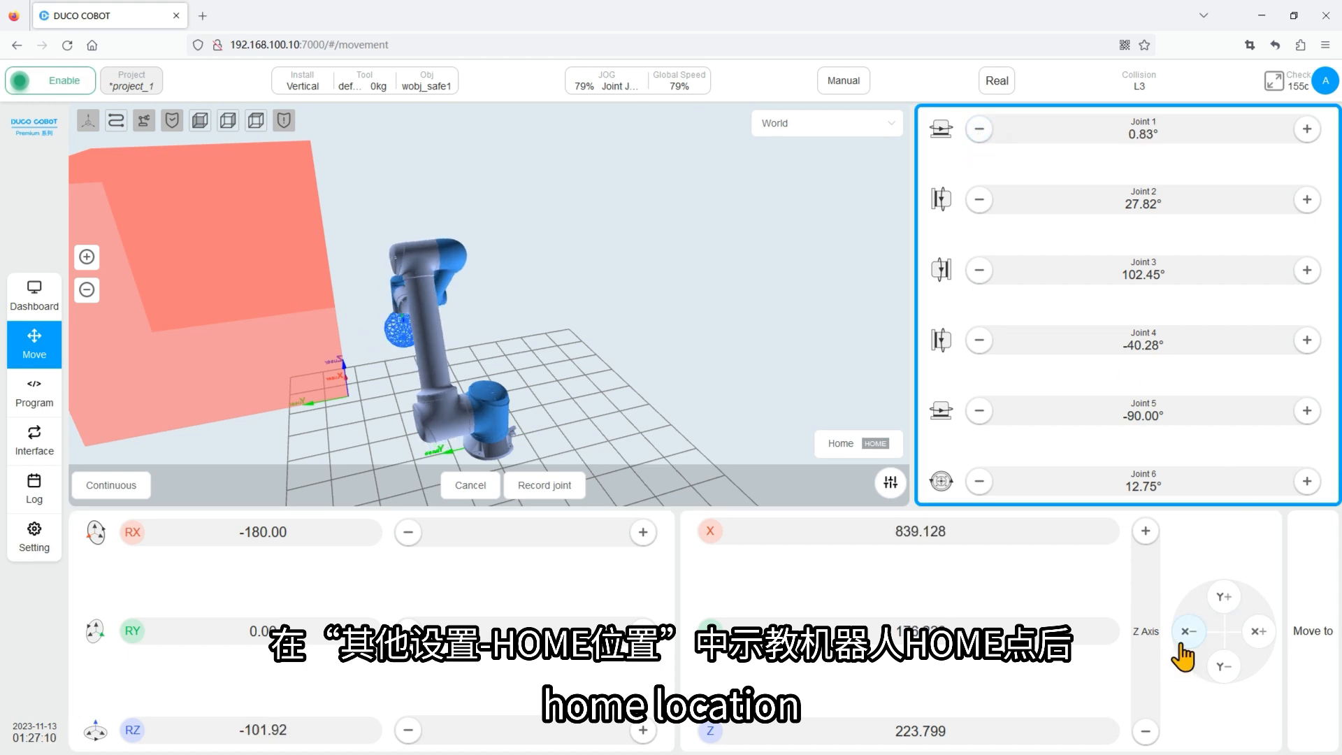
drag(1187, 632, 1187, 633)
drag(683, 437, 572, 350)
click(549, 489)
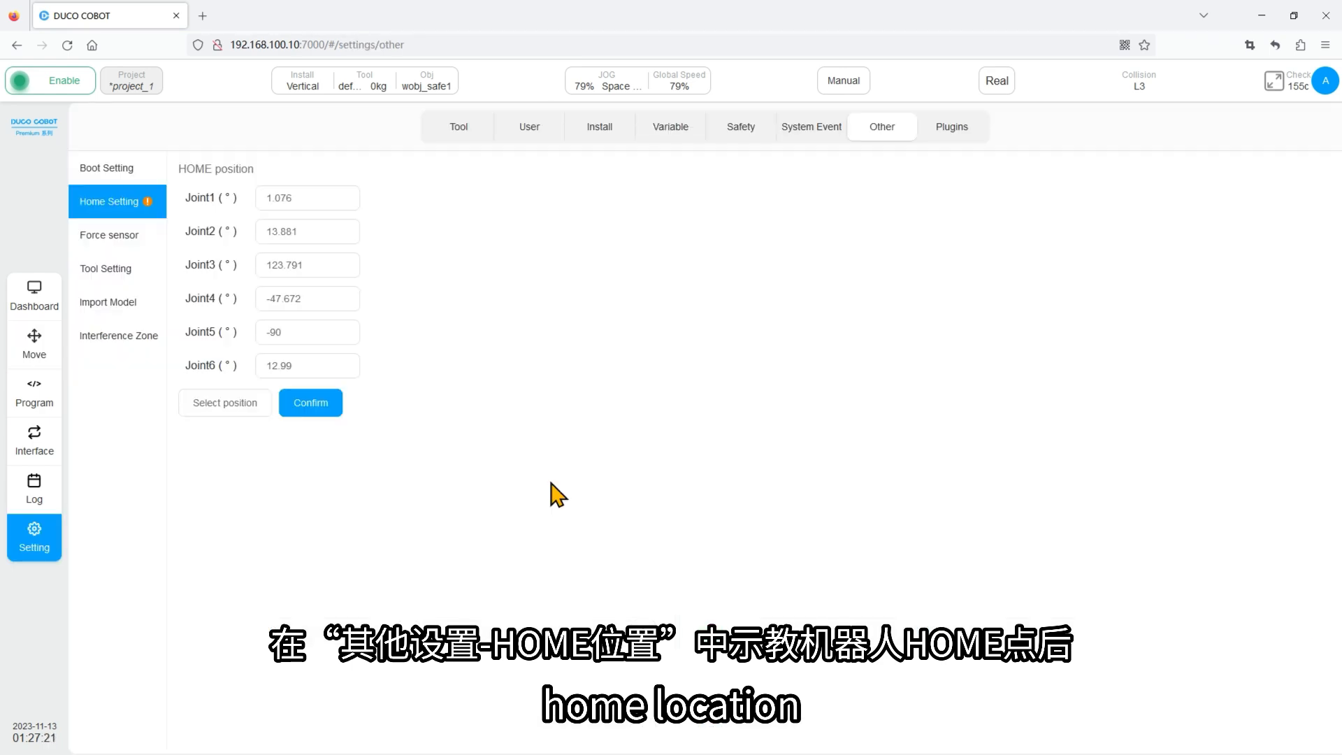
click(304, 406)
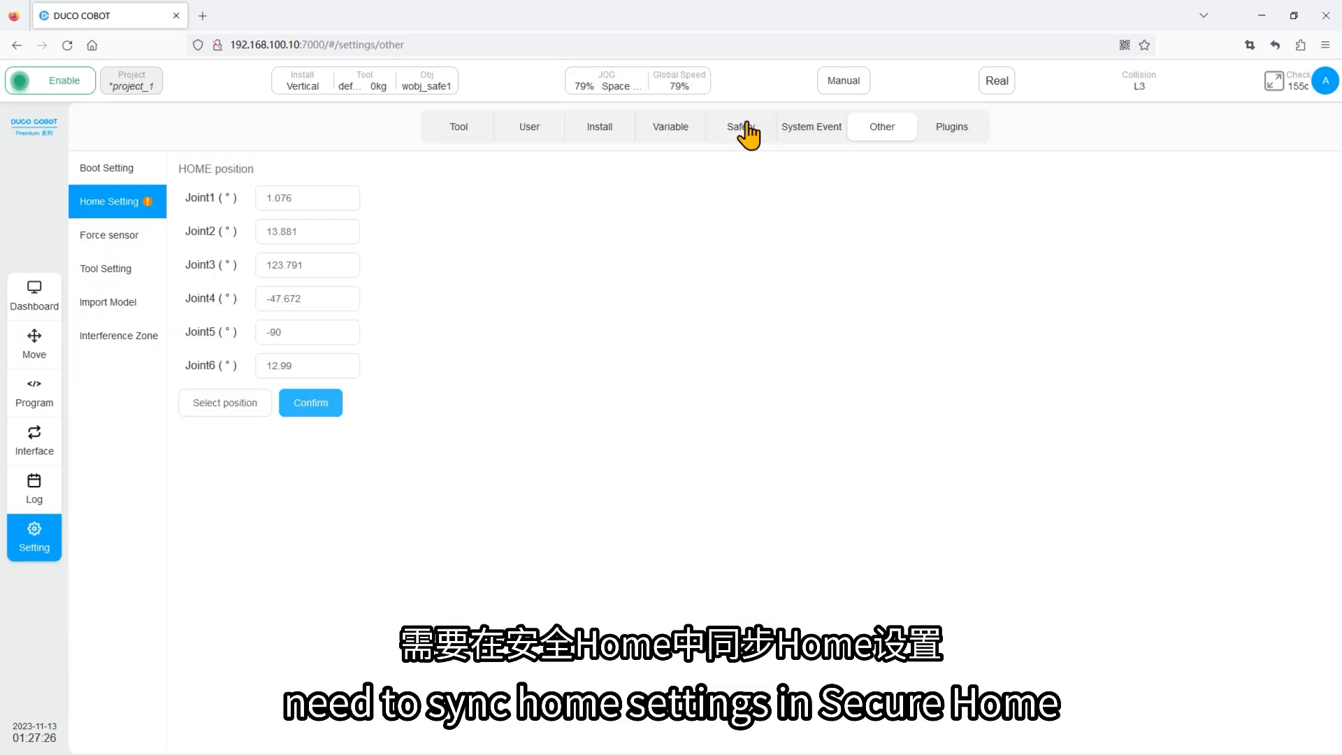
Power off the robot and unlock the Safety settings again with the safety password
click(742, 129)
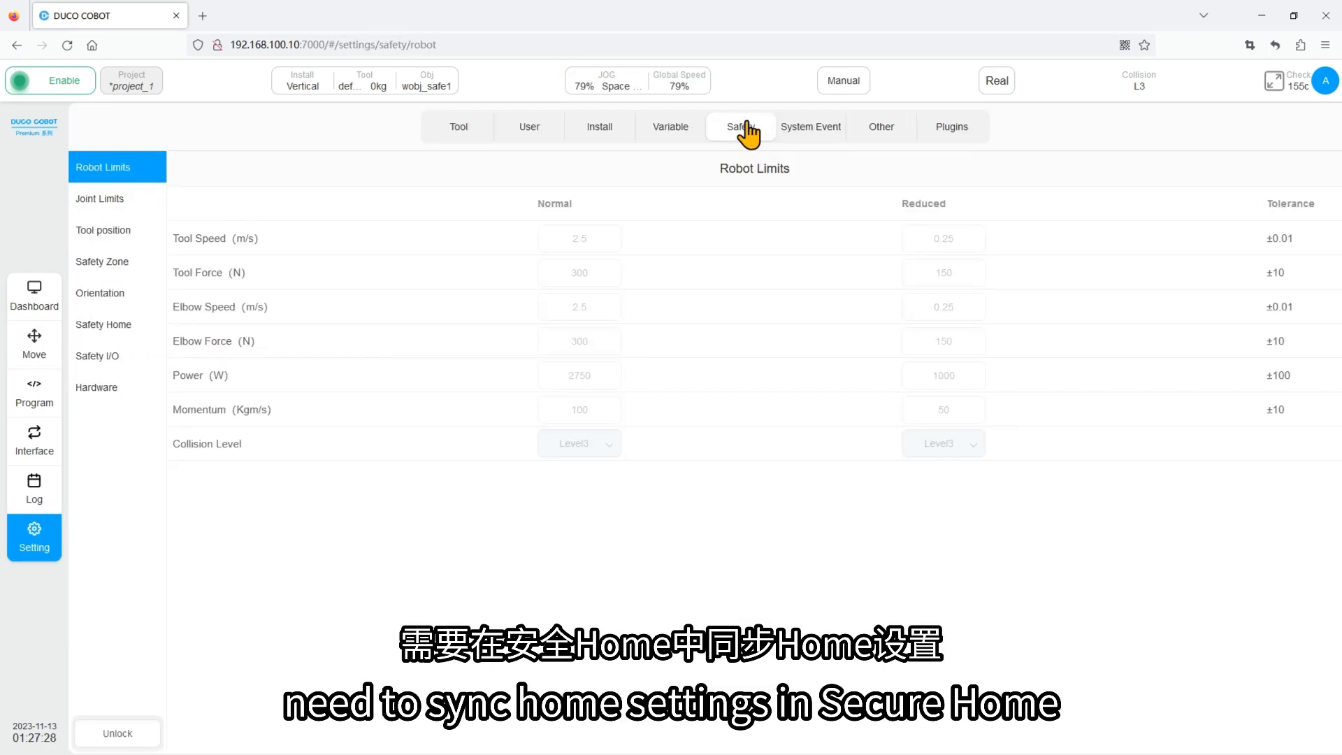
click(52, 88)
click(879, 429)
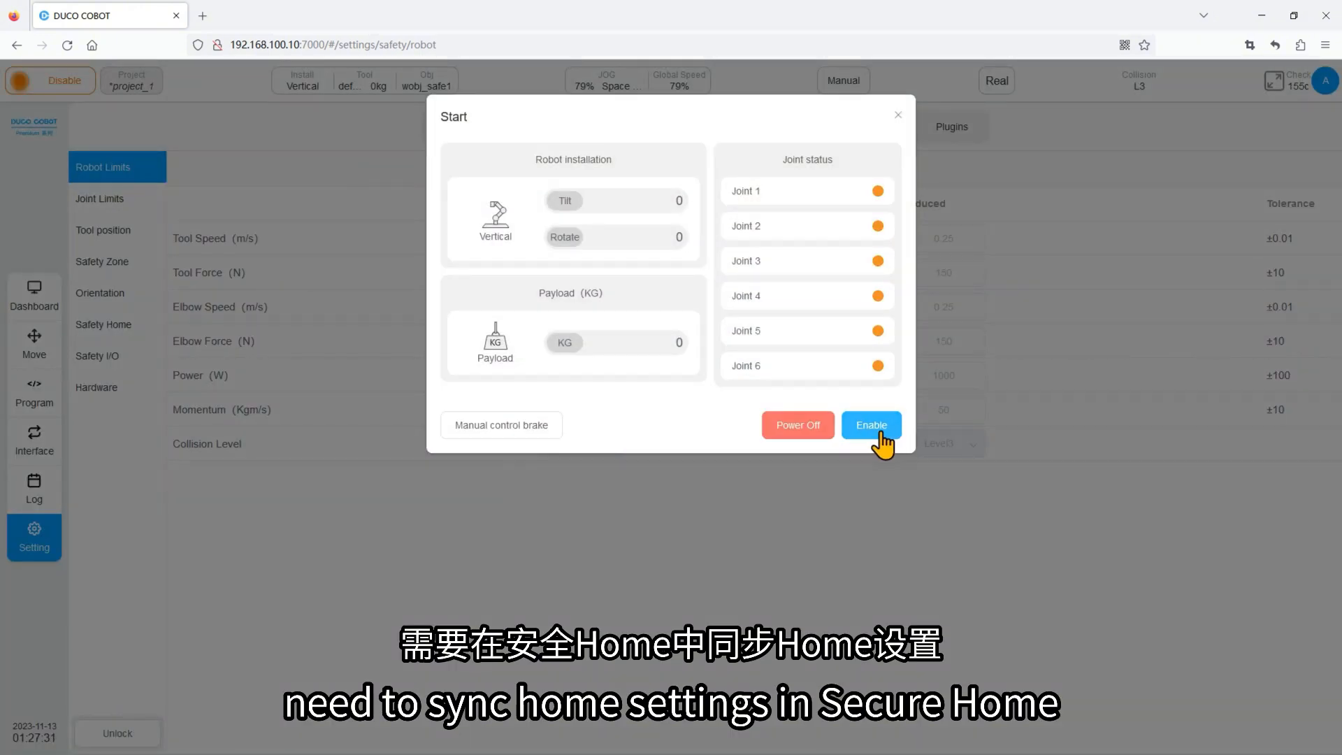
click(898, 116)
click(153, 726)
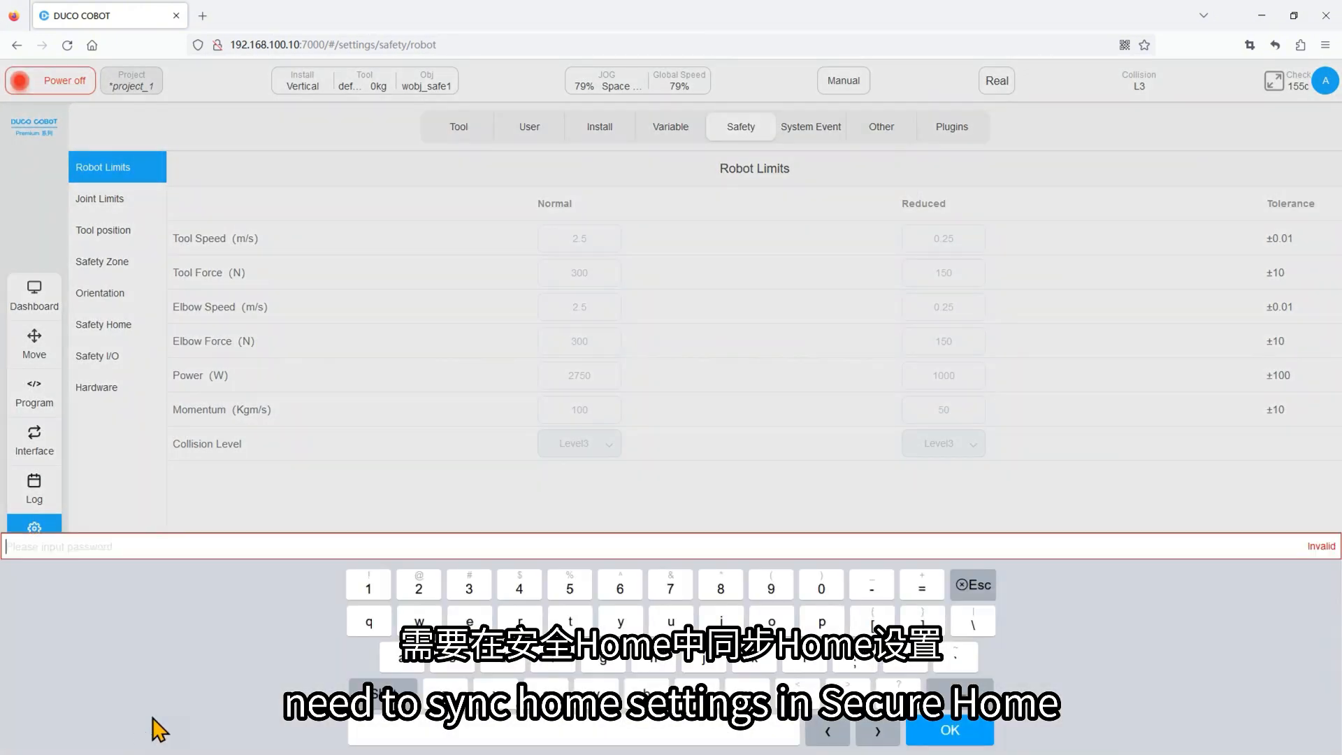
click(363, 587)
click(418, 589)
click(454, 588)
click(936, 730)
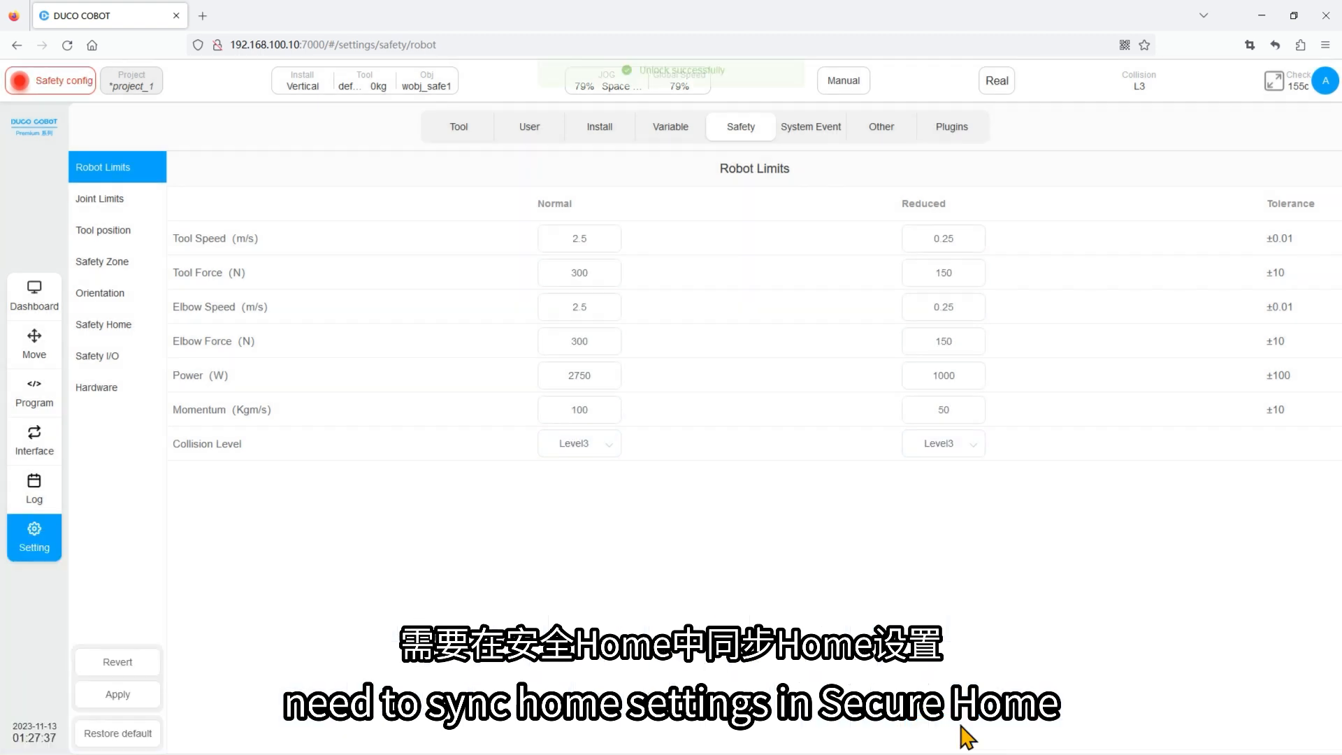
Sync the Safety Home point with the taught HOME position, set its tolerance to 5°, and apply the safety configuration
click(124, 325)
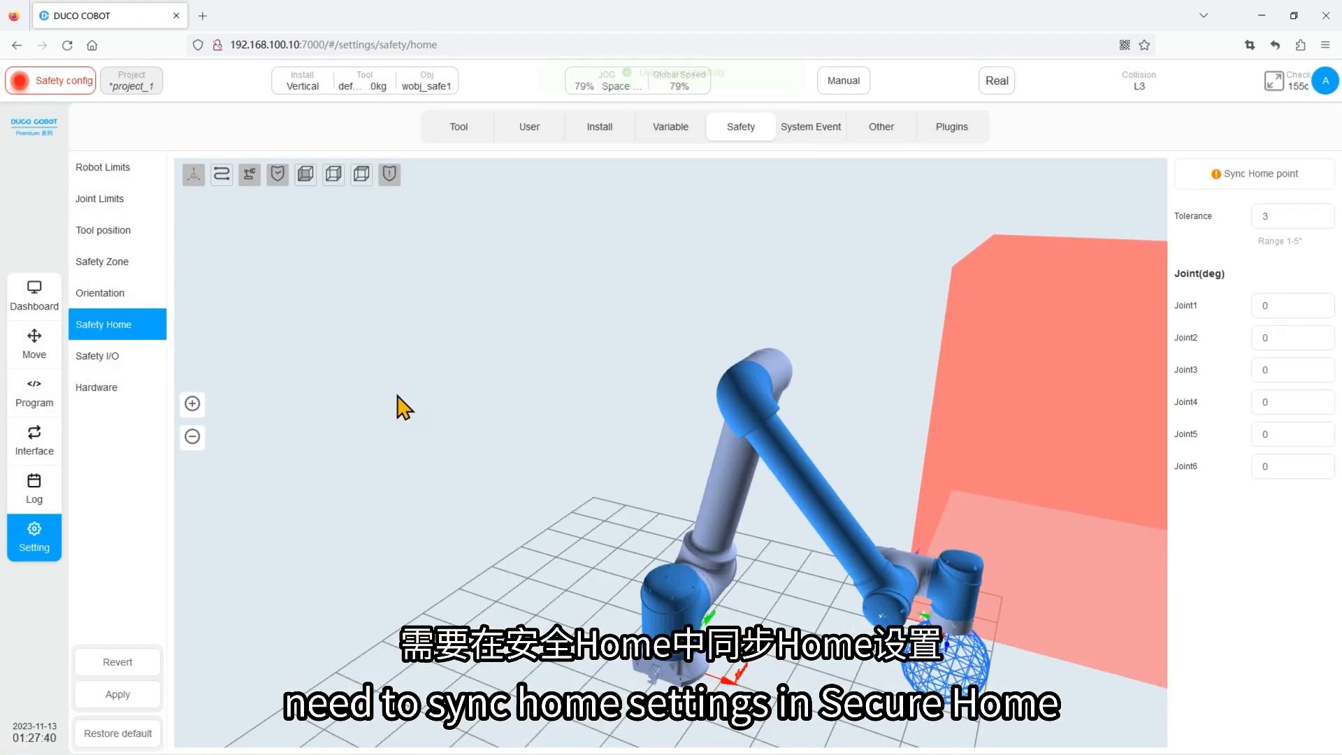
click(1241, 183)
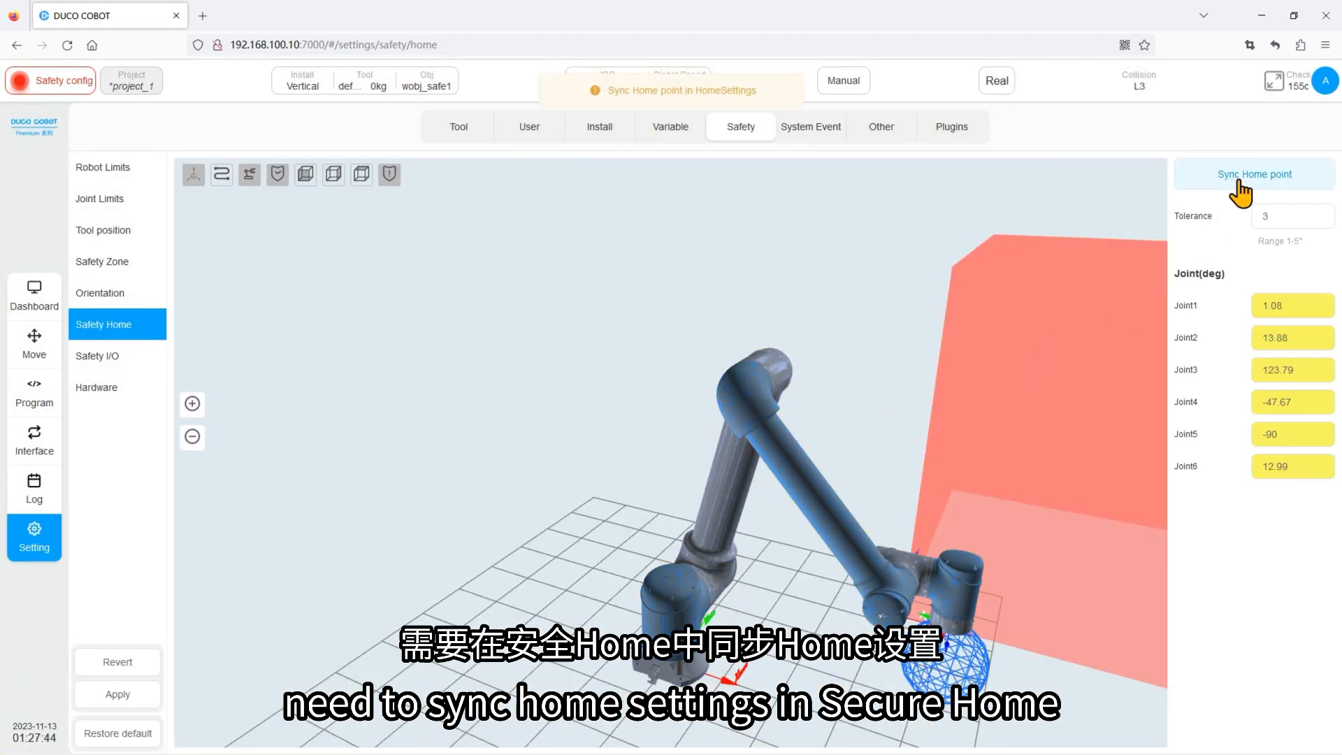
click(1270, 214)
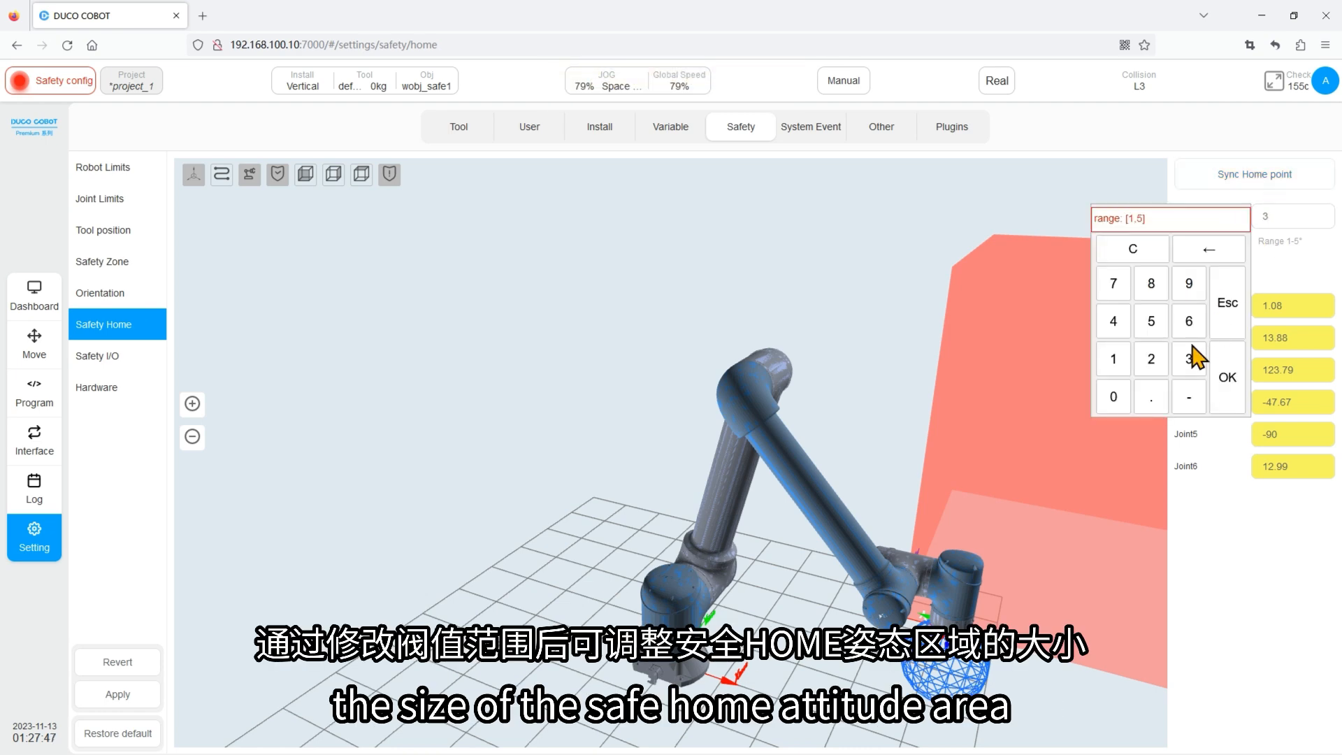
click(1150, 321)
click(1227, 377)
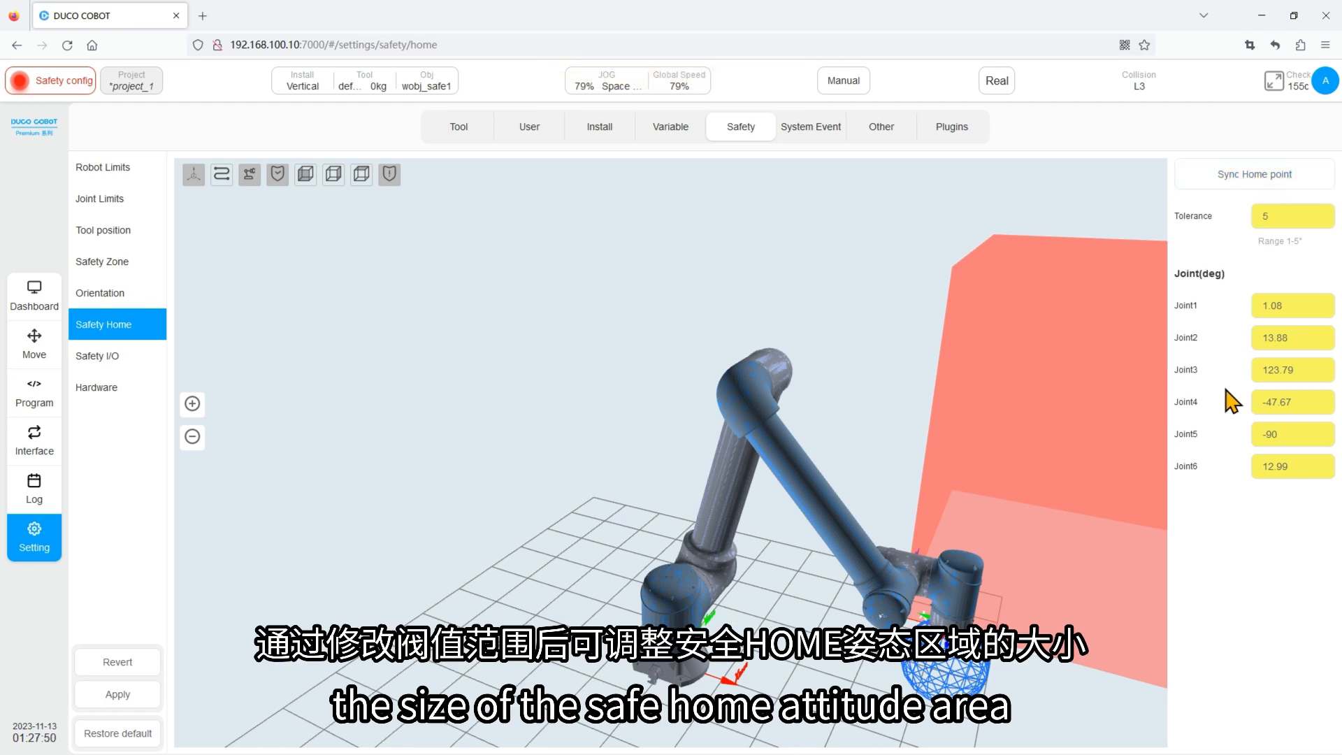
click(148, 694)
click(731, 437)
click(675, 527)
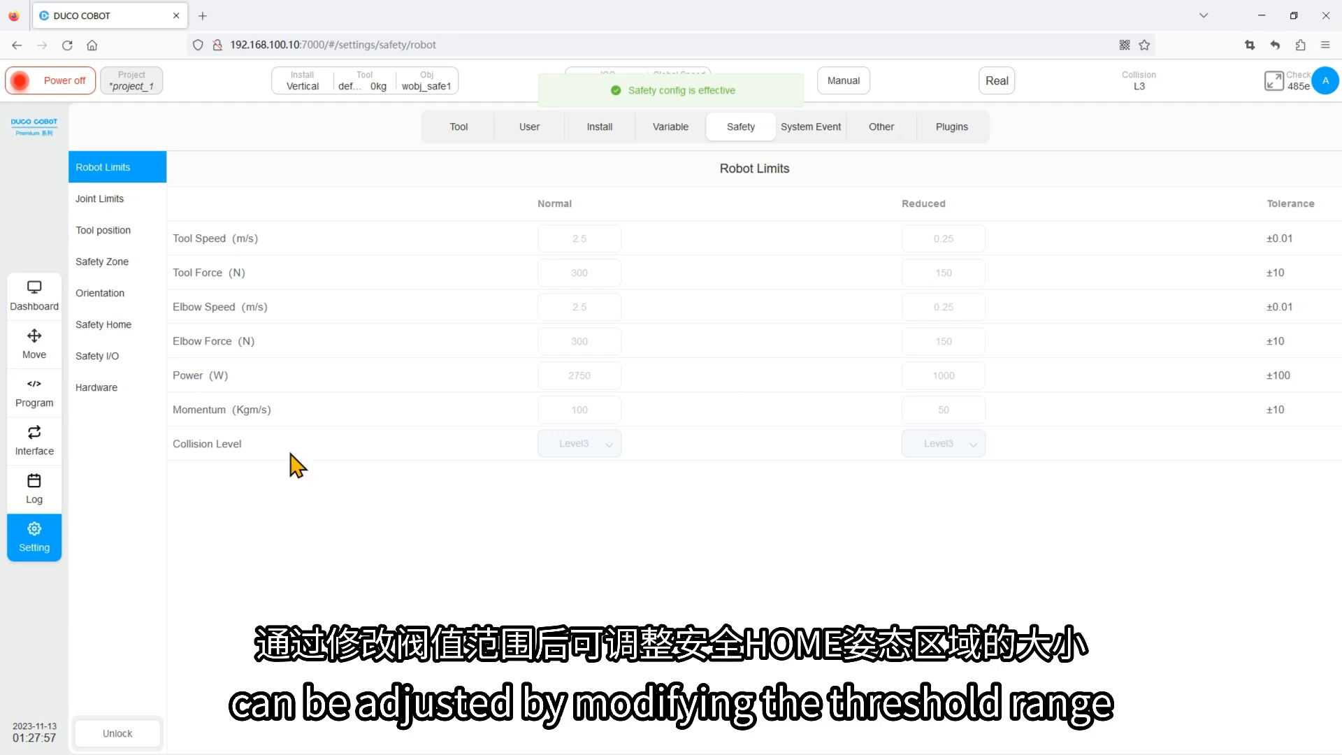
Power on and enable the robot from the Move page and save the project
click(34, 350)
click(75, 91)
click(848, 428)
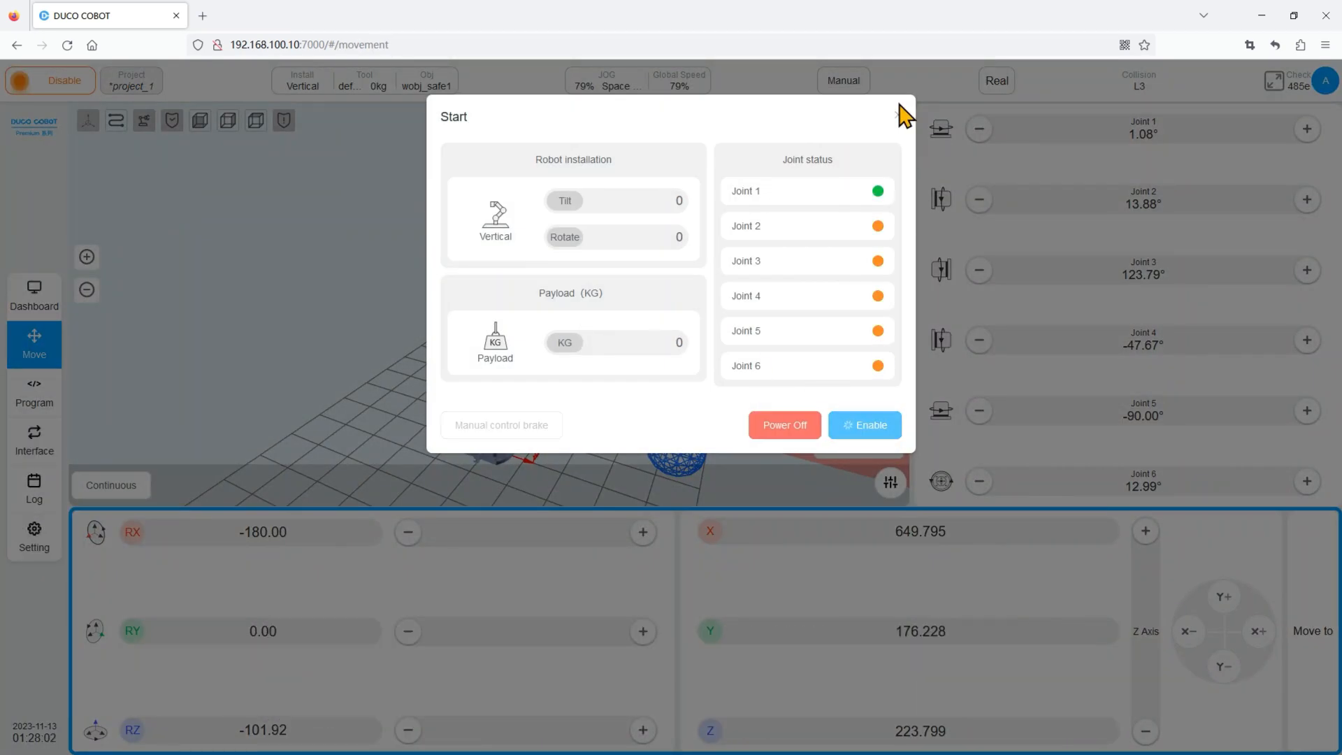
click(131, 80)
click(144, 135)
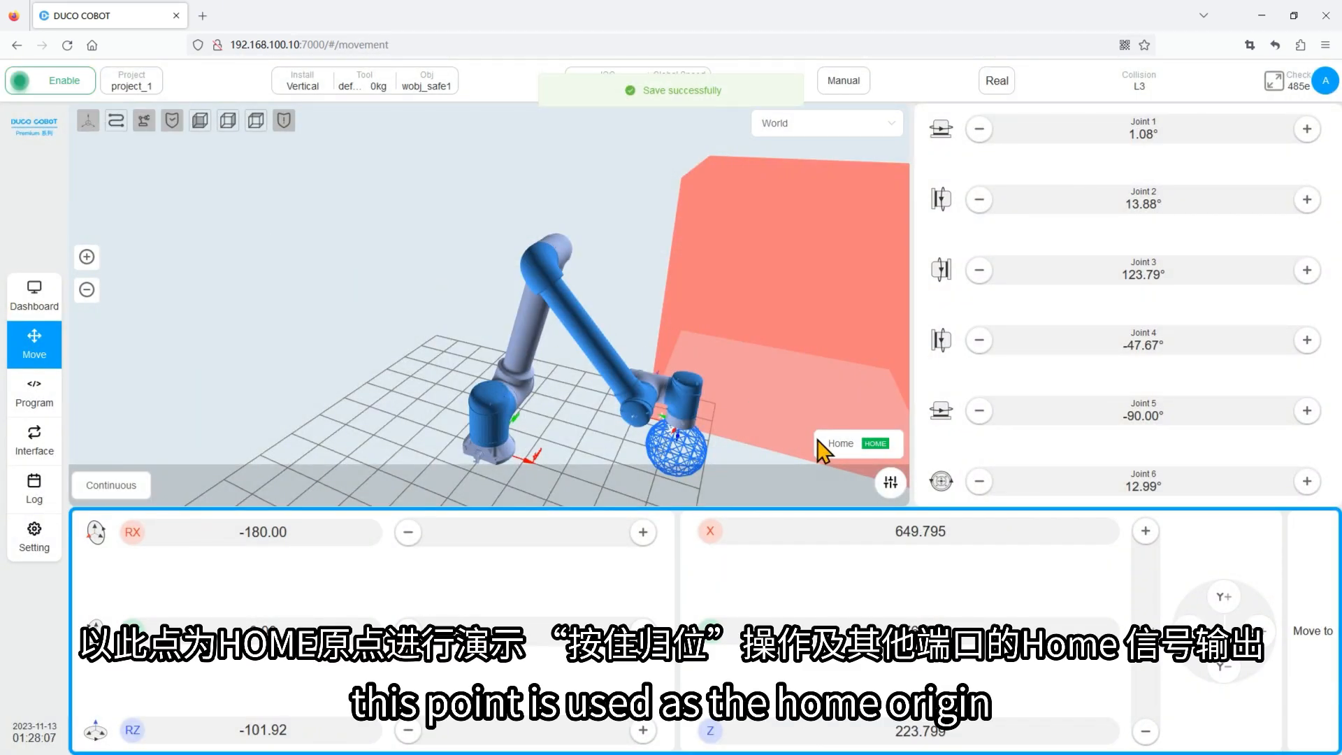
Jog Joints 1, 2 and 3 away from Home to about -27°, -12° and 108°
click(1307, 128)
click(980, 128)
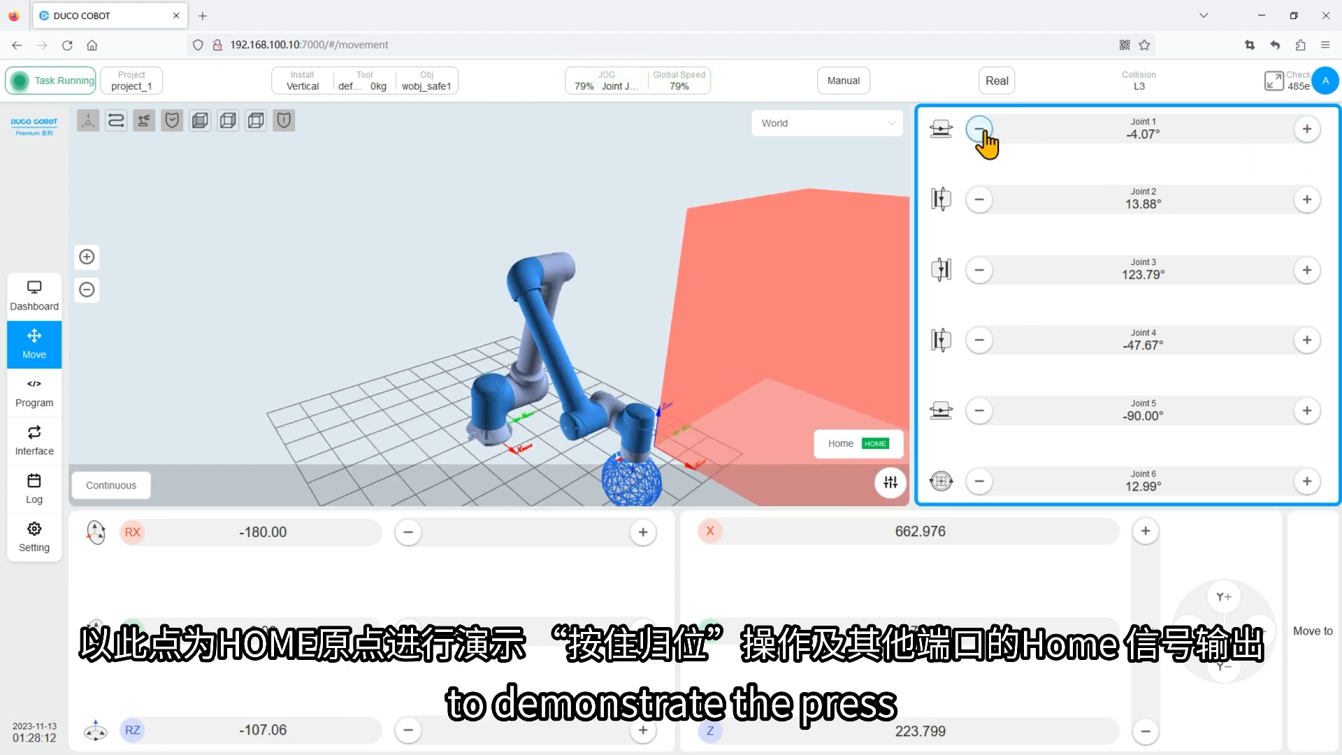
click(979, 199)
click(980, 270)
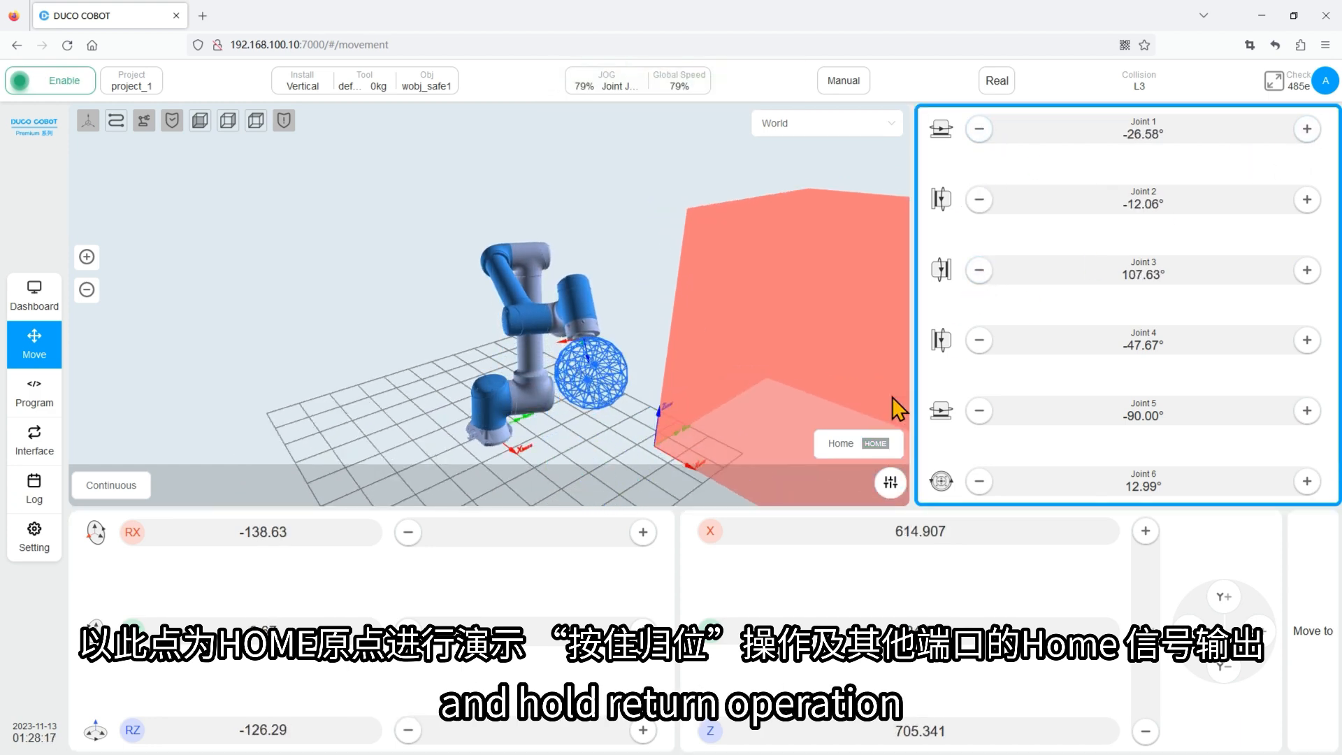
Return the robot to its Home position and open the Interface registers to check the Home signal
click(874, 444)
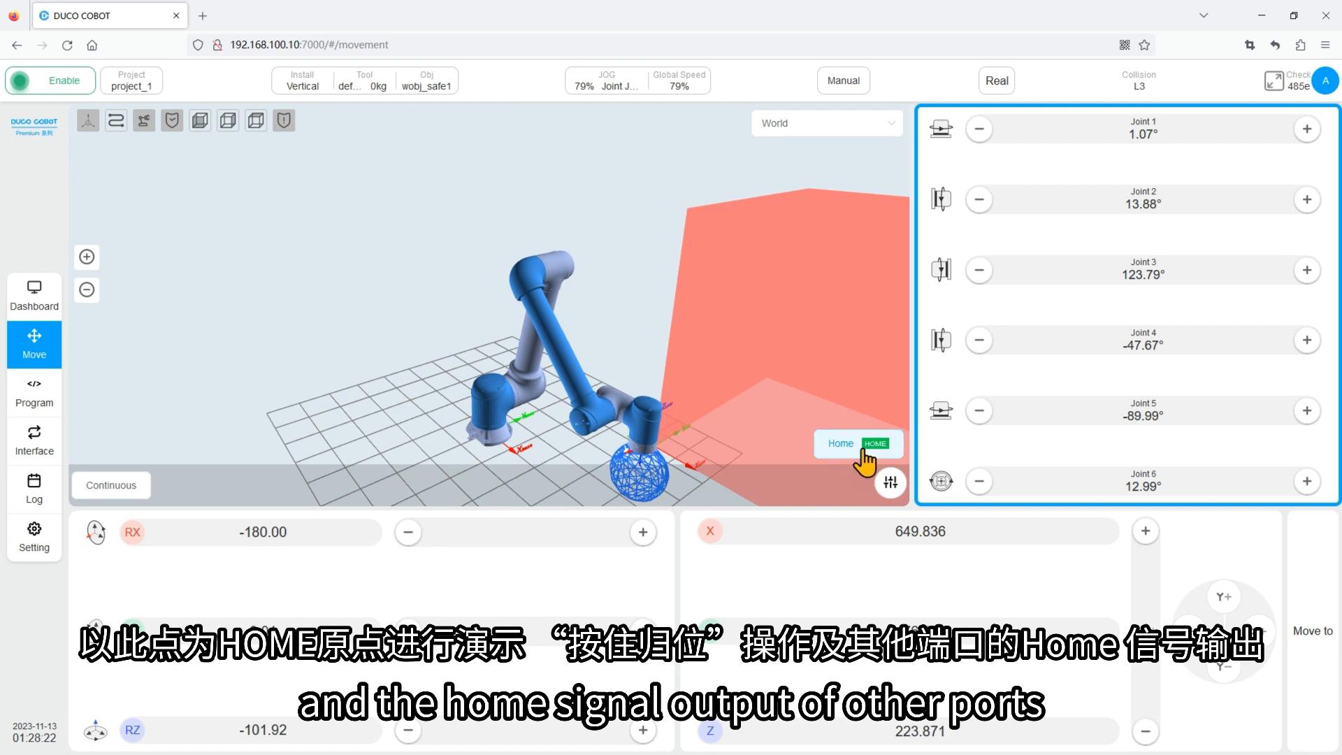
click(37, 455)
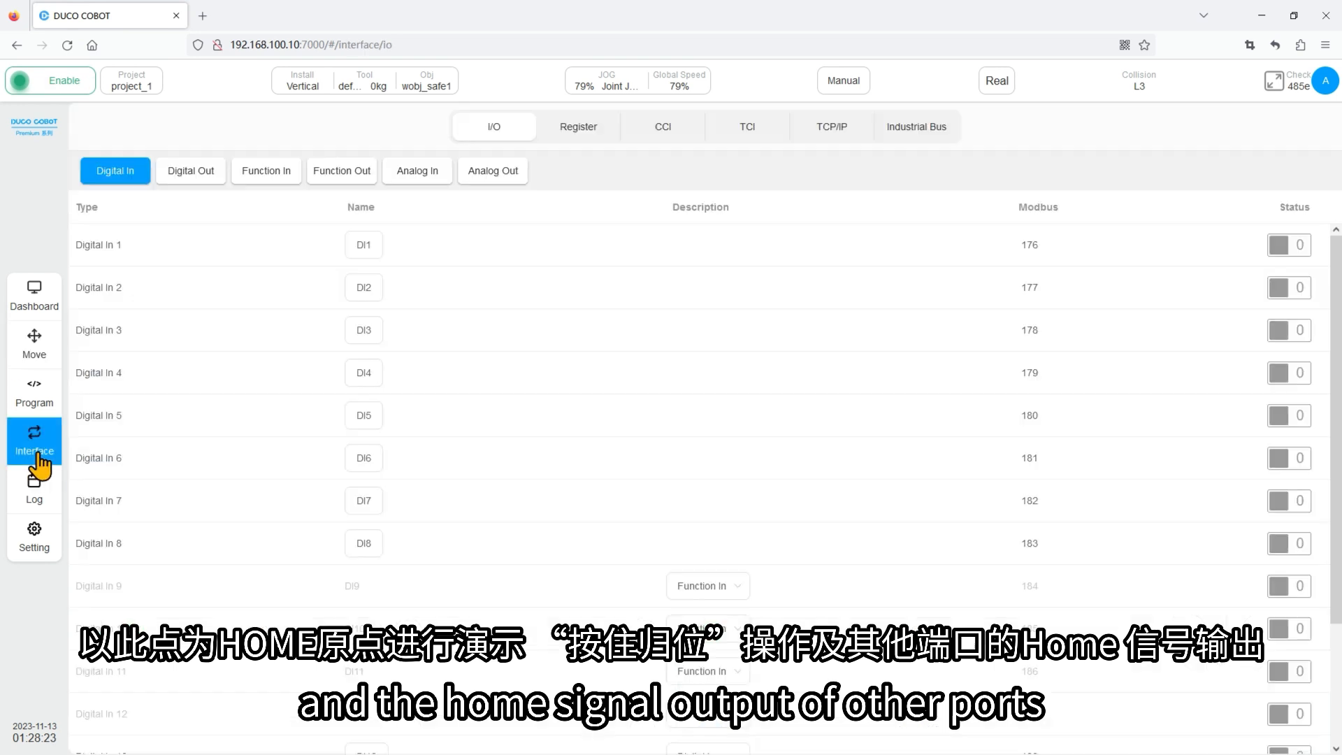
click(581, 131)
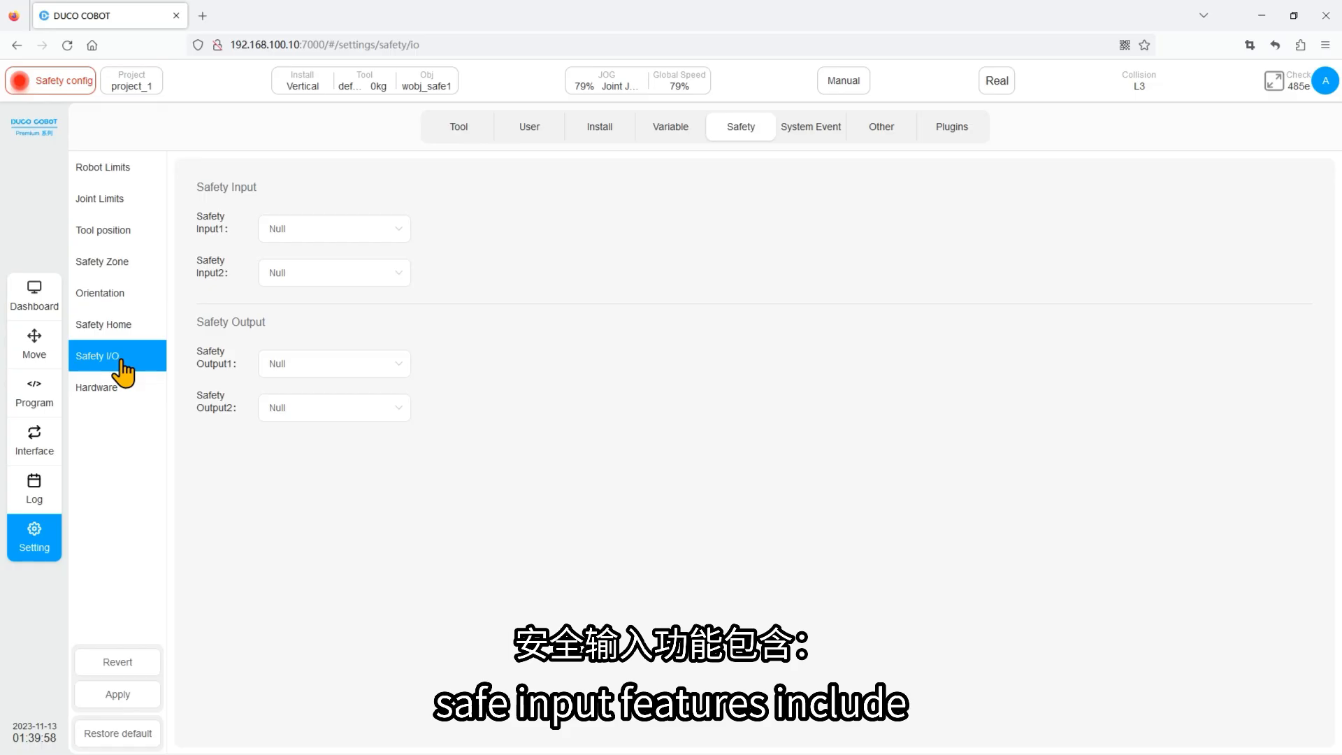
Examine the functions available for Safety Input1 and Safety Output1 in the Safety I/O settings
click(340, 237)
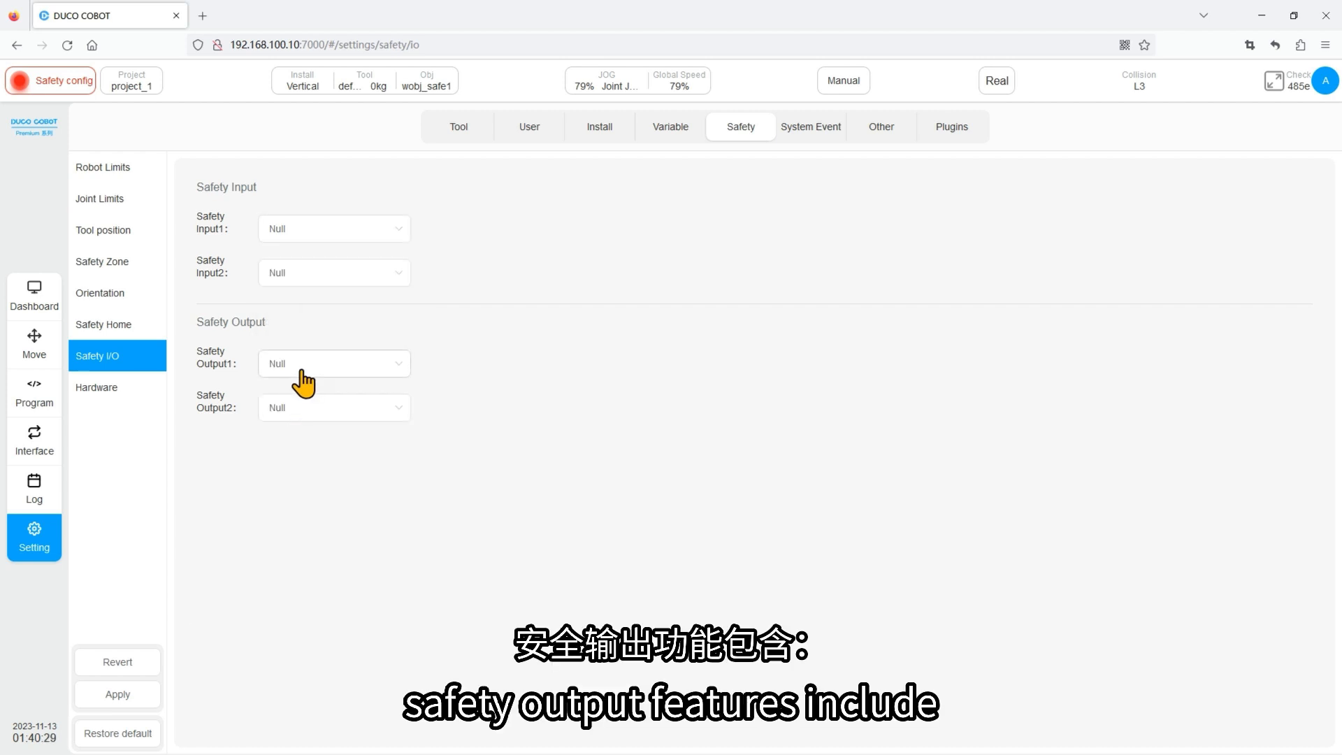
click(302, 371)
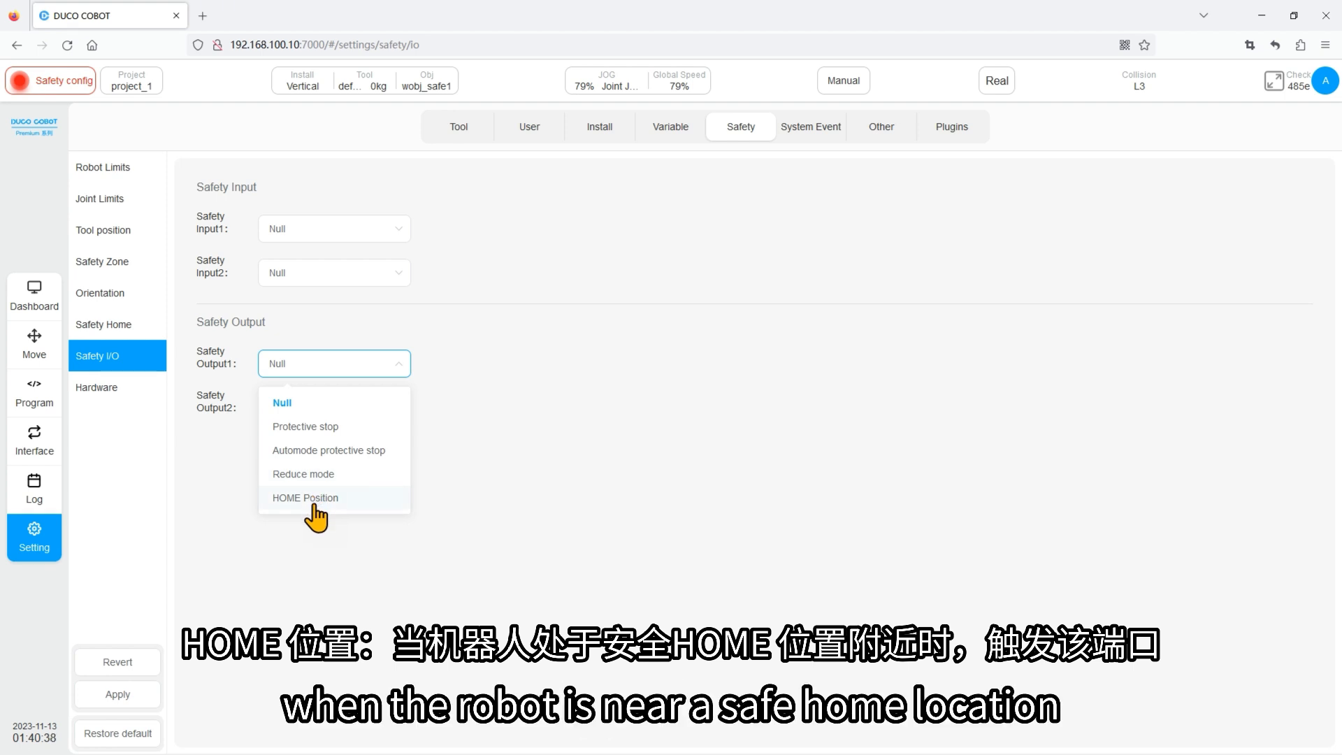
Enable external IO for mode changing and 3-enable in the Hardware safety settings, and apply the safety configuration
click(116, 389)
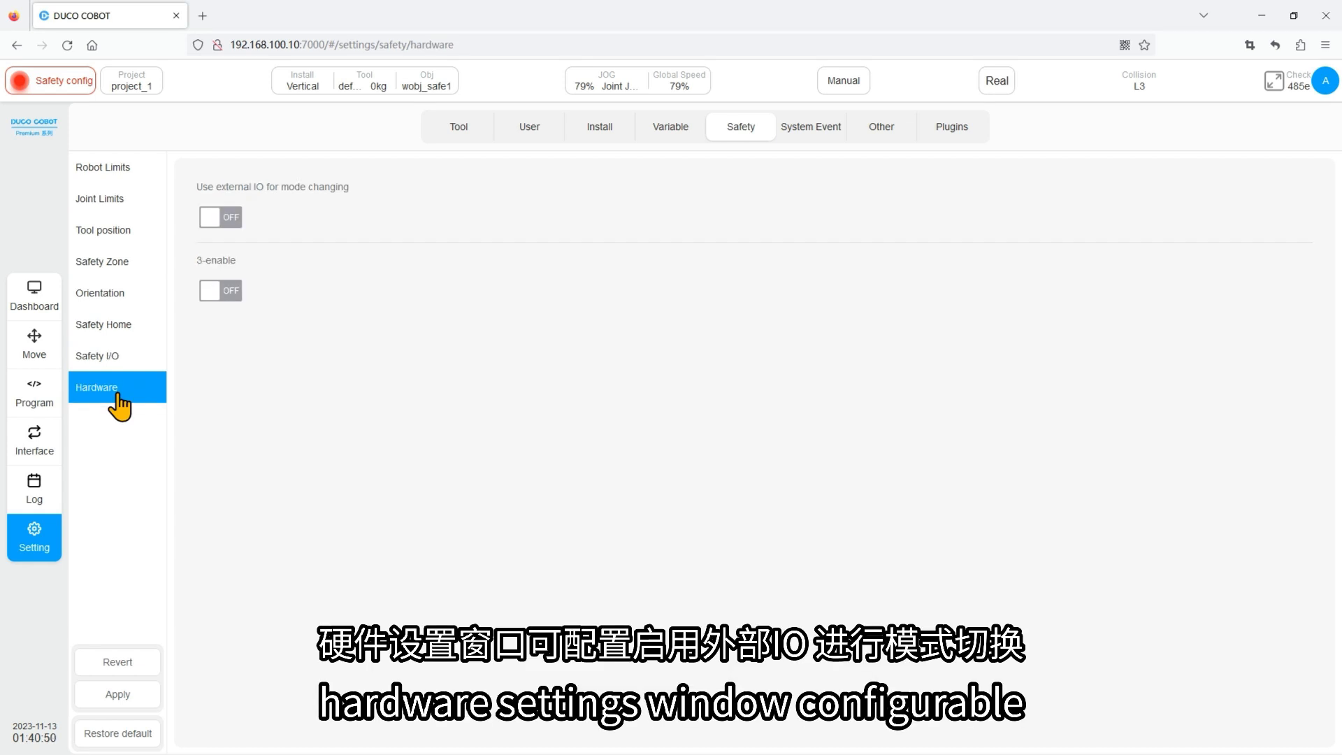
click(231, 231)
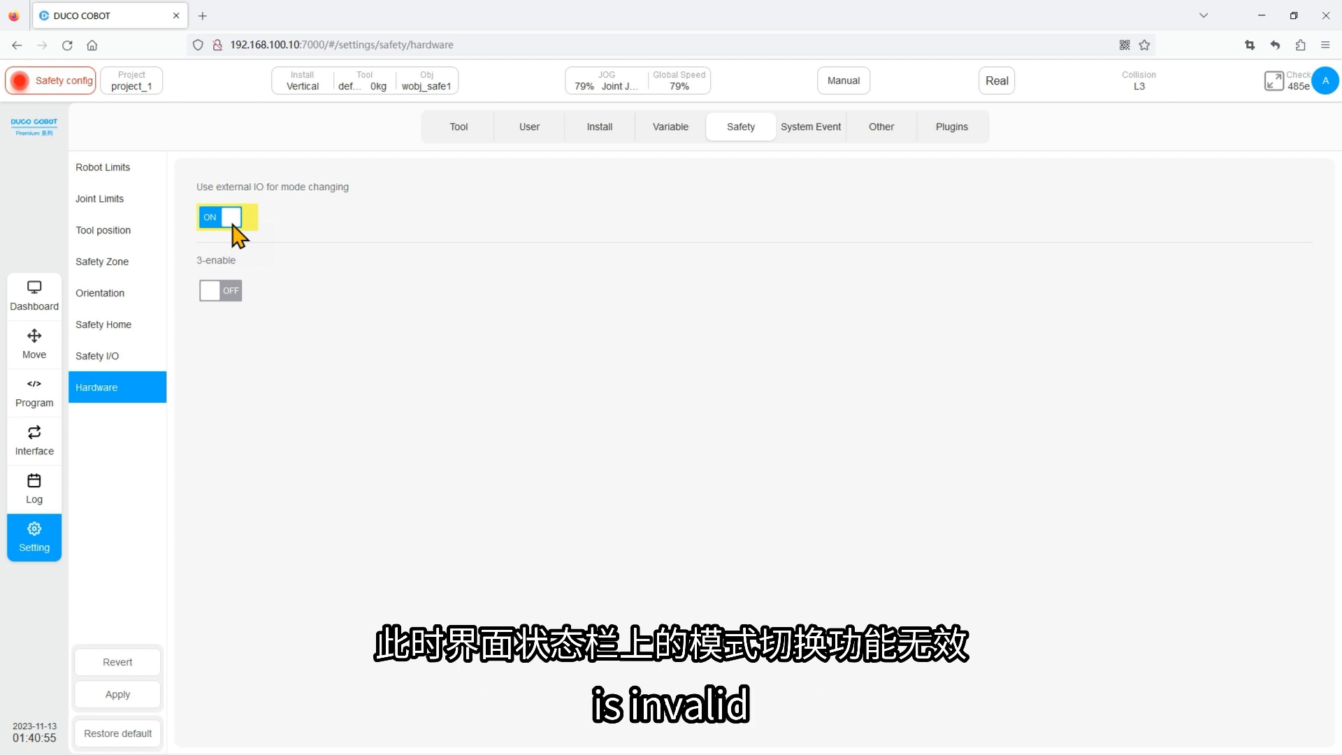
click(227, 297)
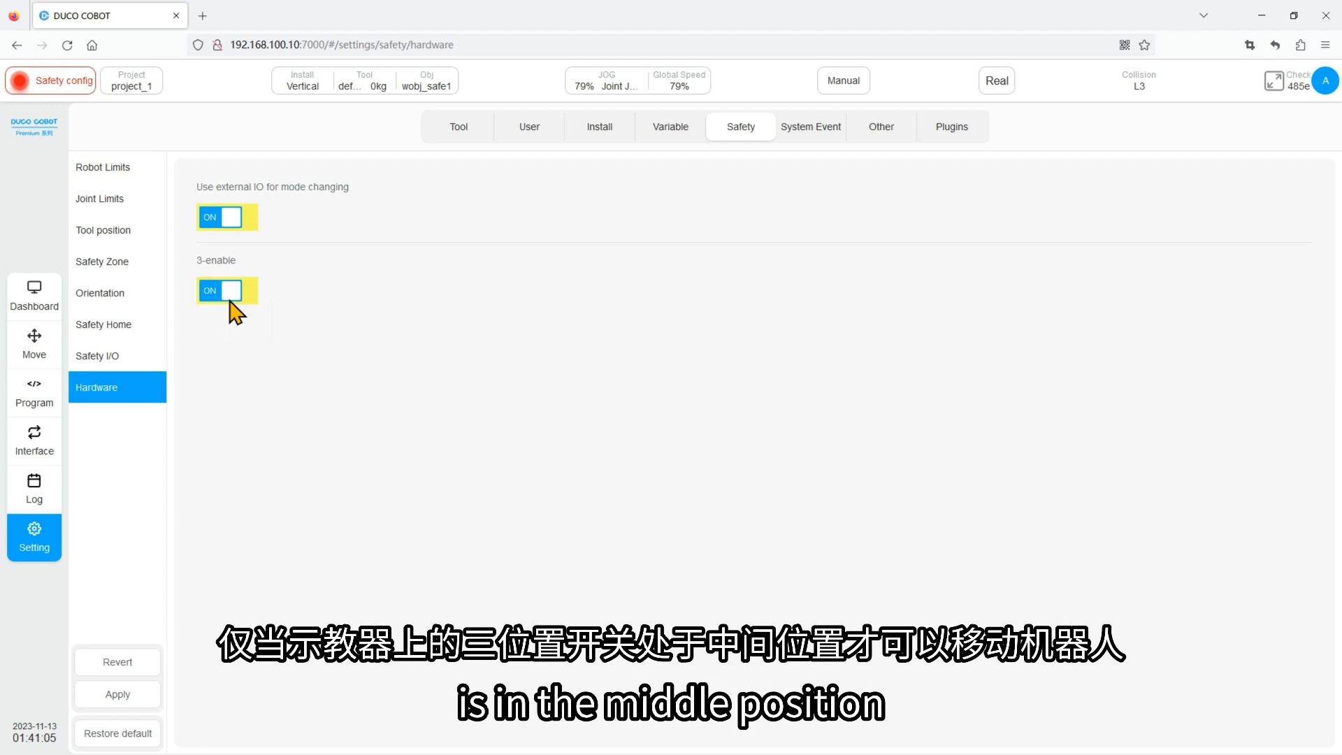
click(135, 696)
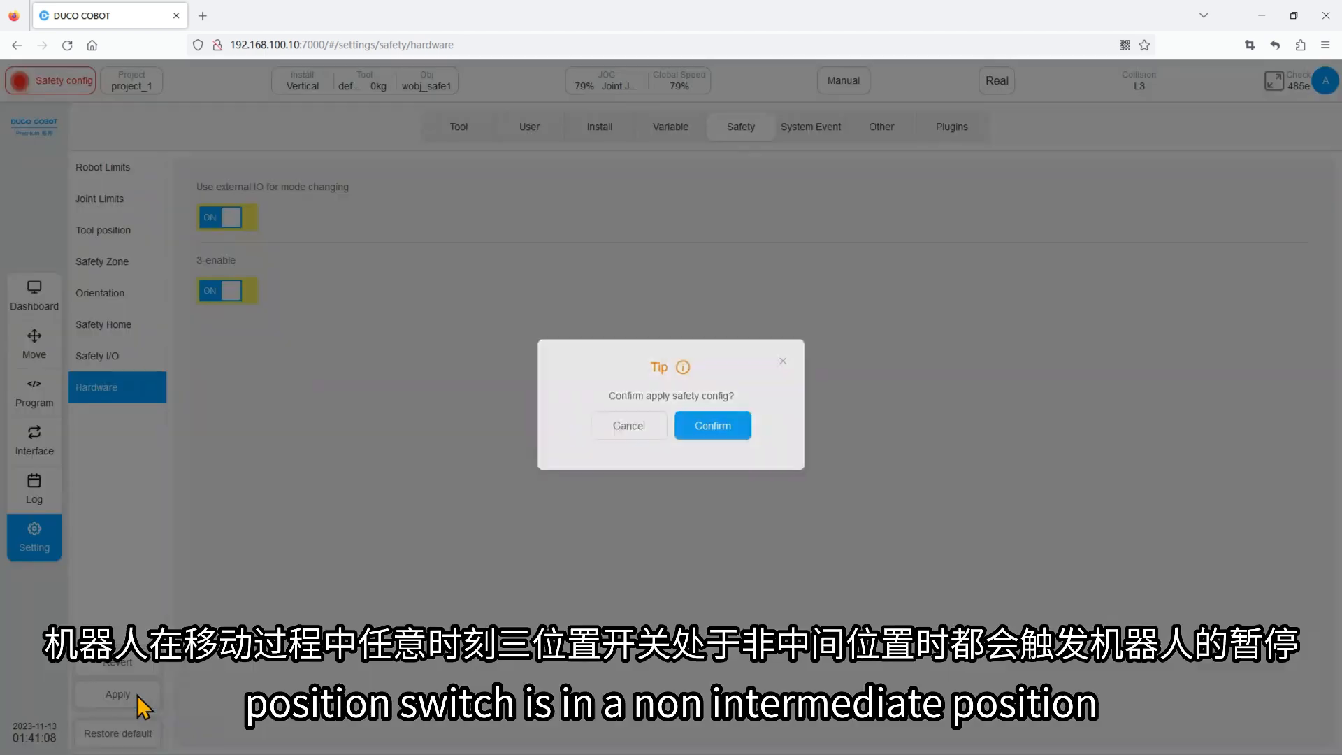
click(720, 425)
click(676, 514)
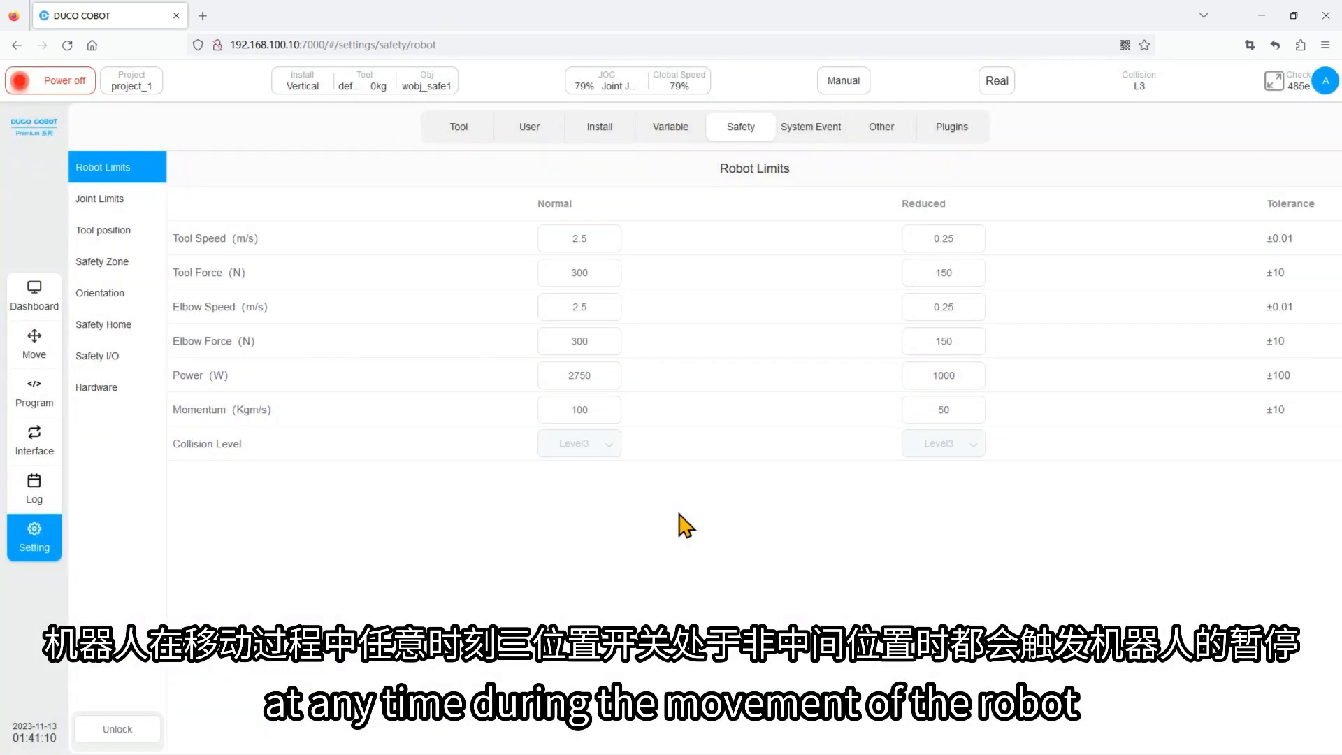